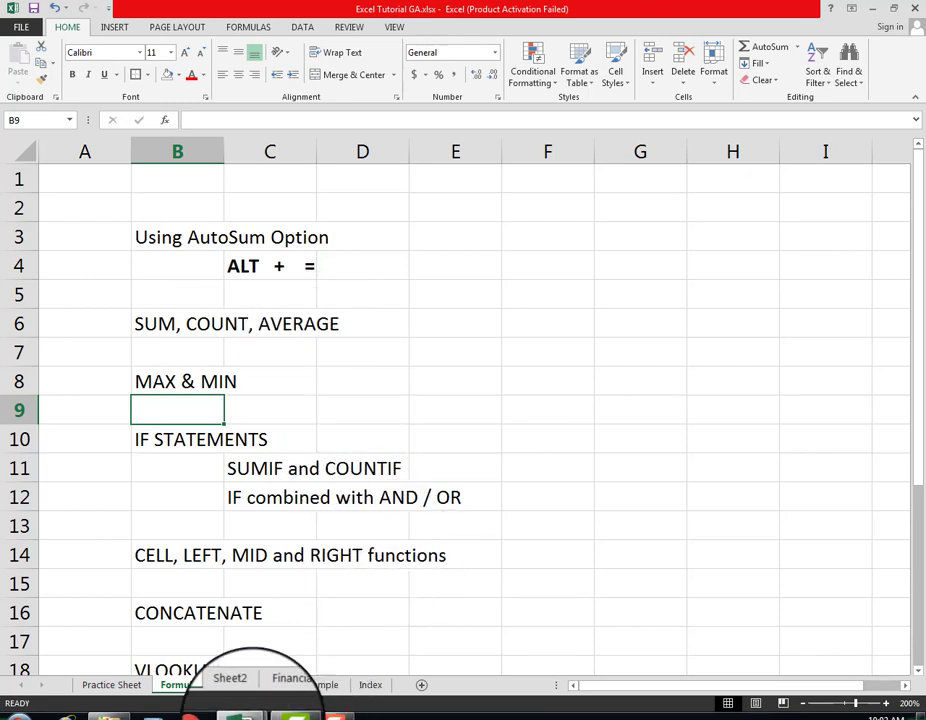
# Step: Switch to the Excel Formulas GA.xlsx workbook and inspect the range used by the Minimum formula in H4 of the MIN sheet
pyautogui.click(251, 718)
pyautogui.click(355, 657)
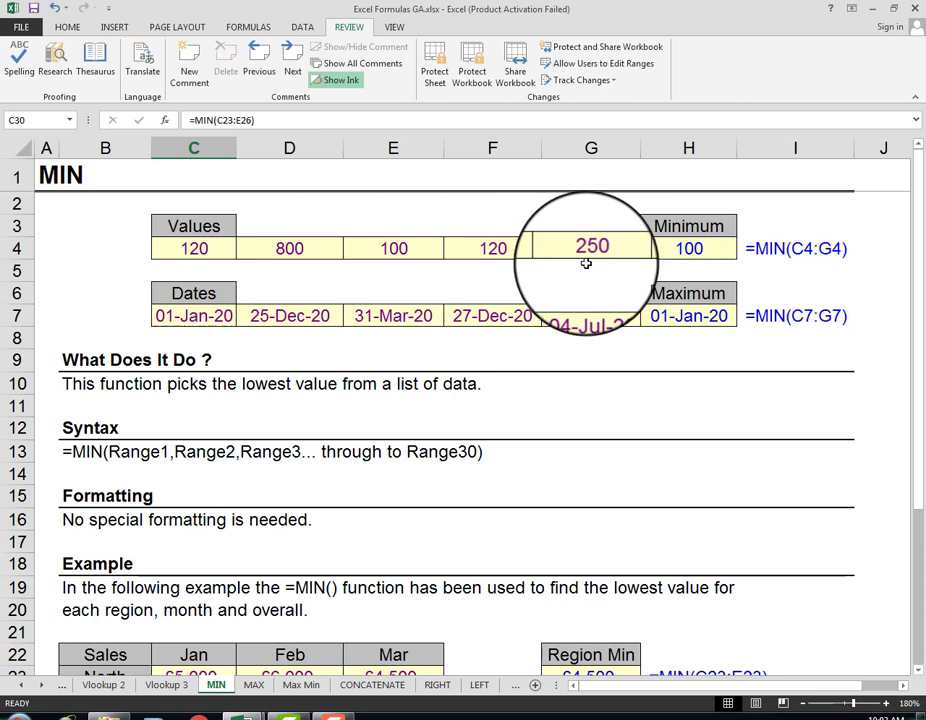
pyautogui.click(662, 251)
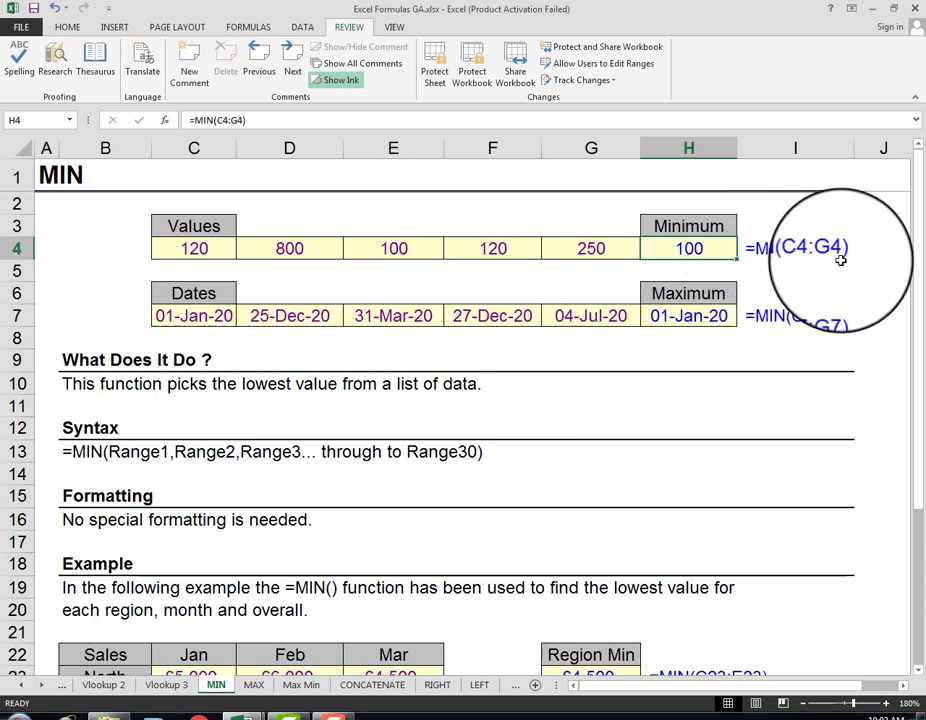
pyautogui.press('F2')
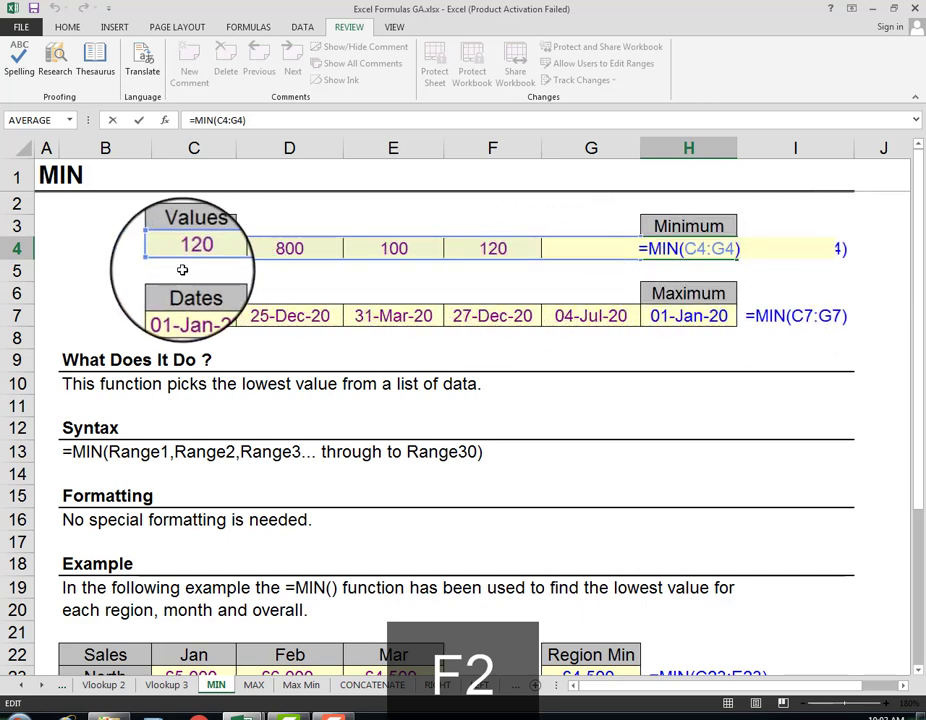
pyautogui.press('Escape')
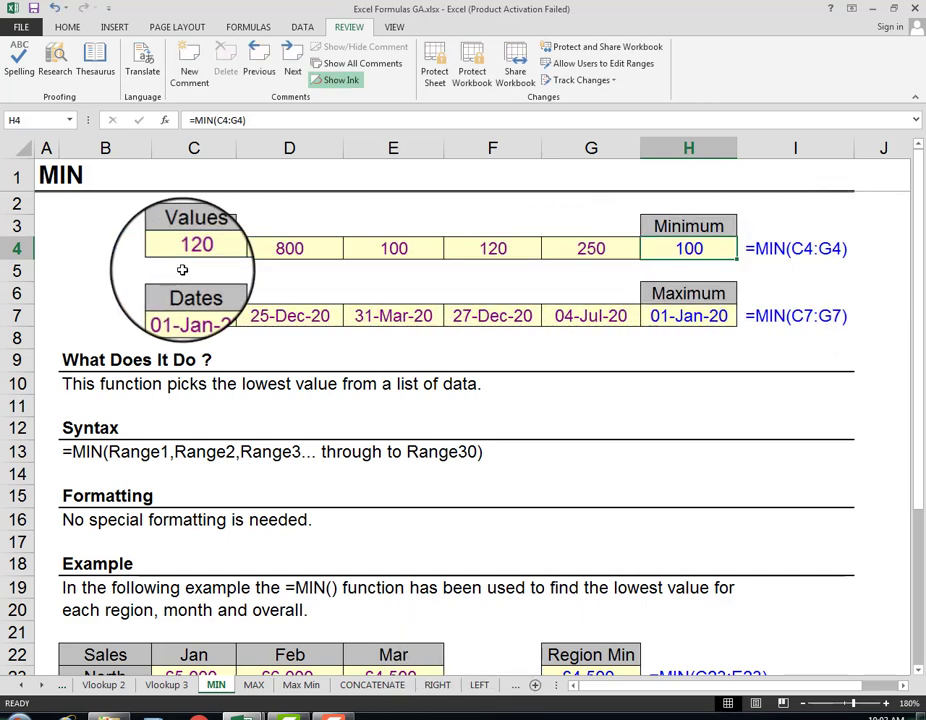
# Step: Compare the formulas behind the Maximum date in H7 and the Minimum value in H4
pyautogui.click(709, 336)
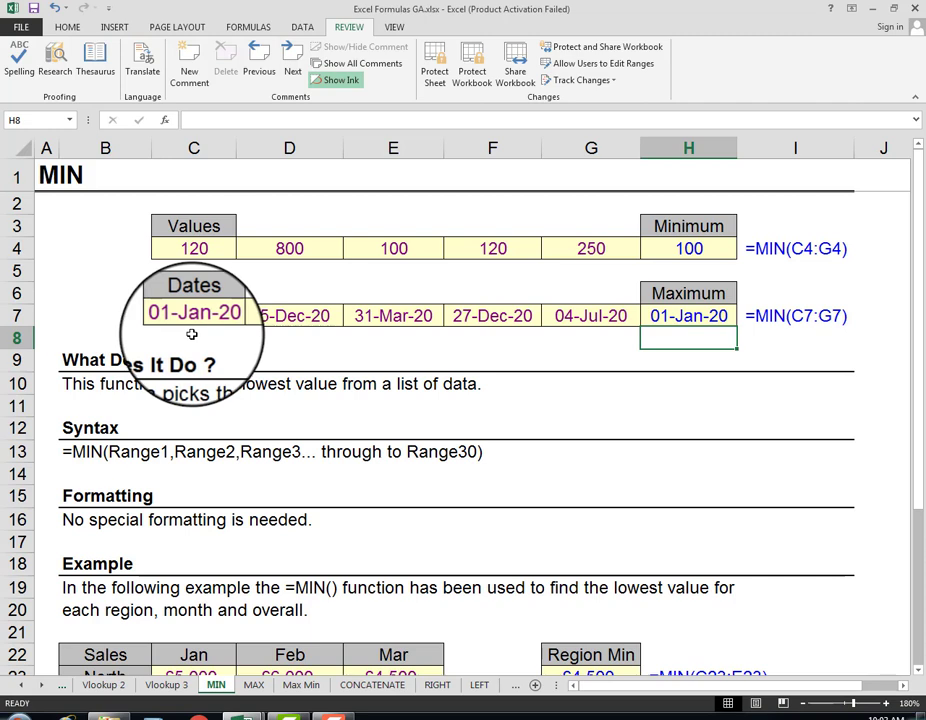
pyautogui.click(686, 317)
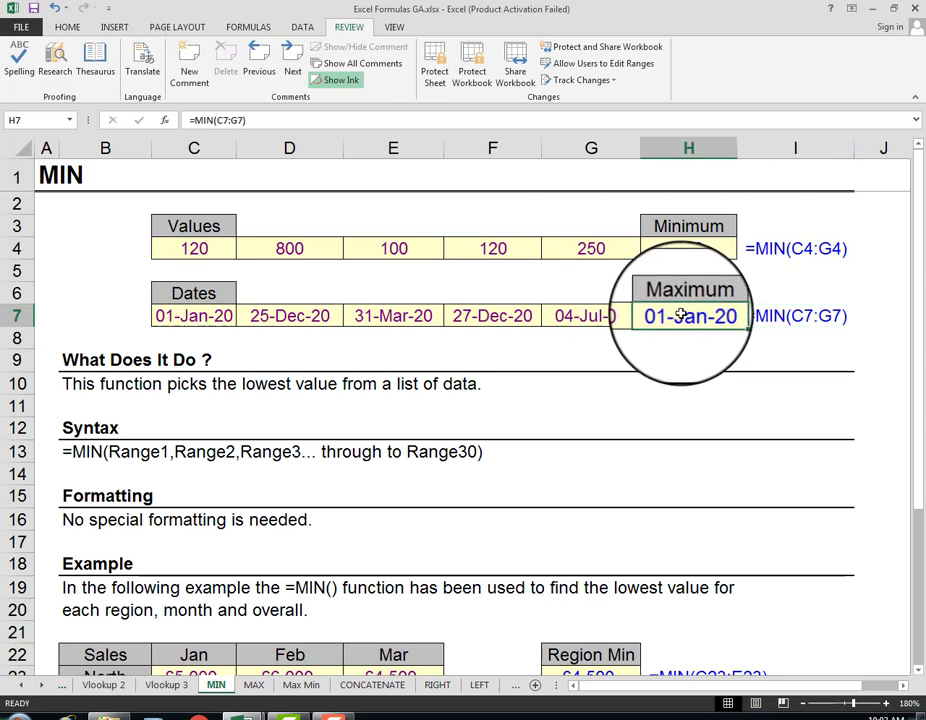
pyautogui.click(689, 242)
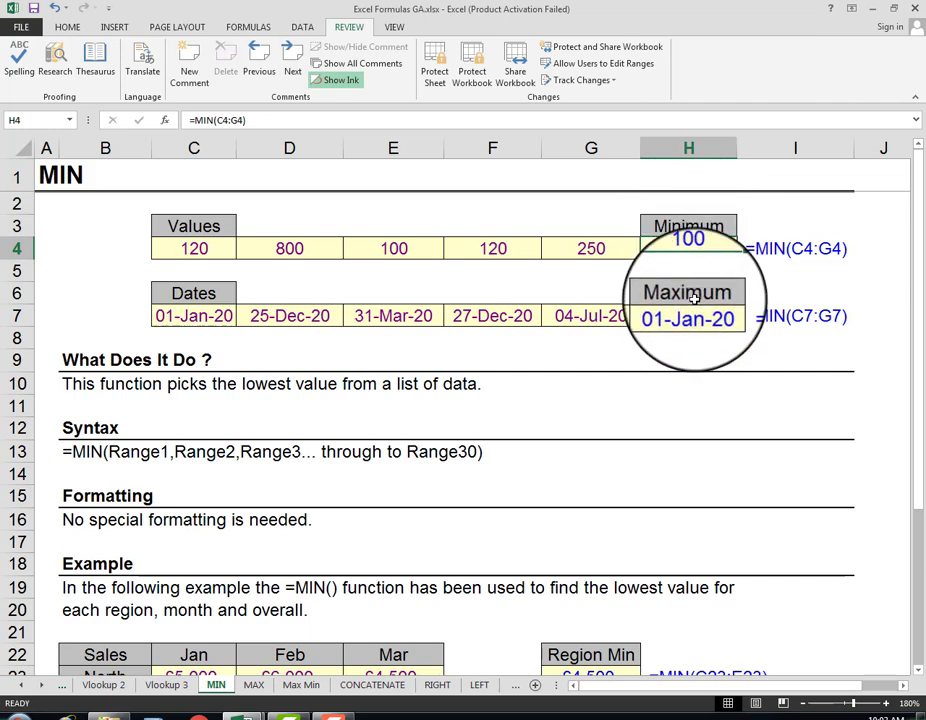
pyautogui.click(690, 227)
pyautogui.click(690, 250)
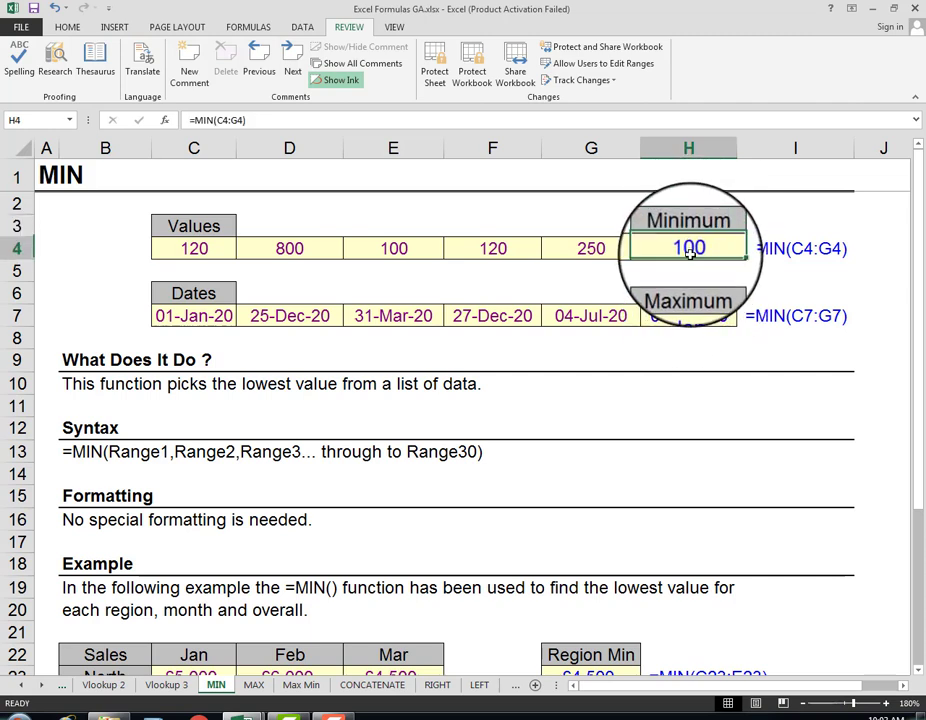
# Step: Change the Maximum date formula in H7 to =MAX(C7:G7)
pyautogui.click(689, 317)
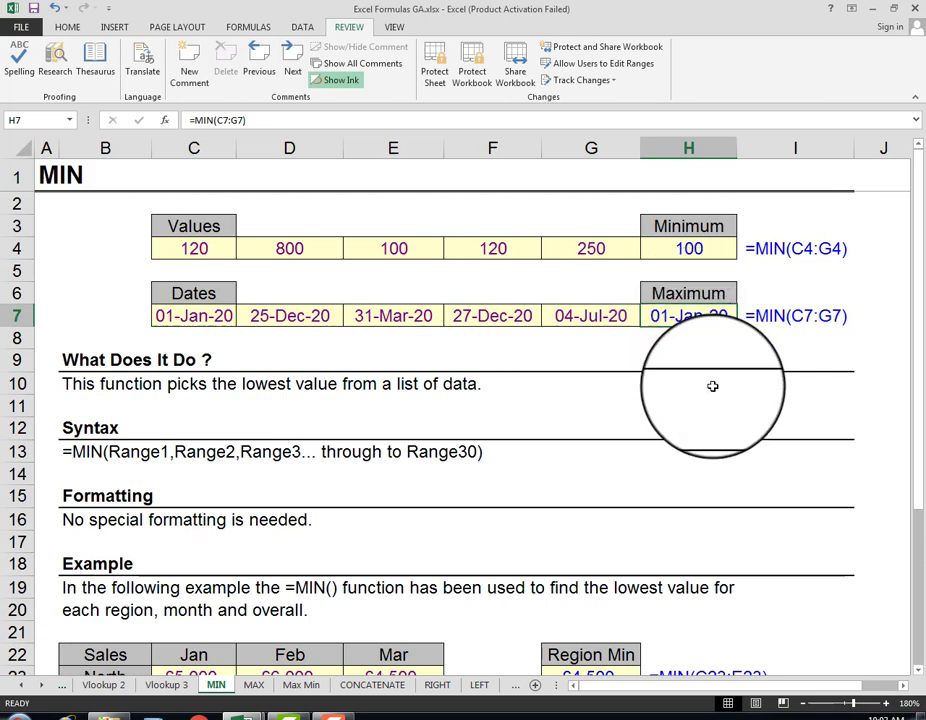
pyautogui.press('F2')
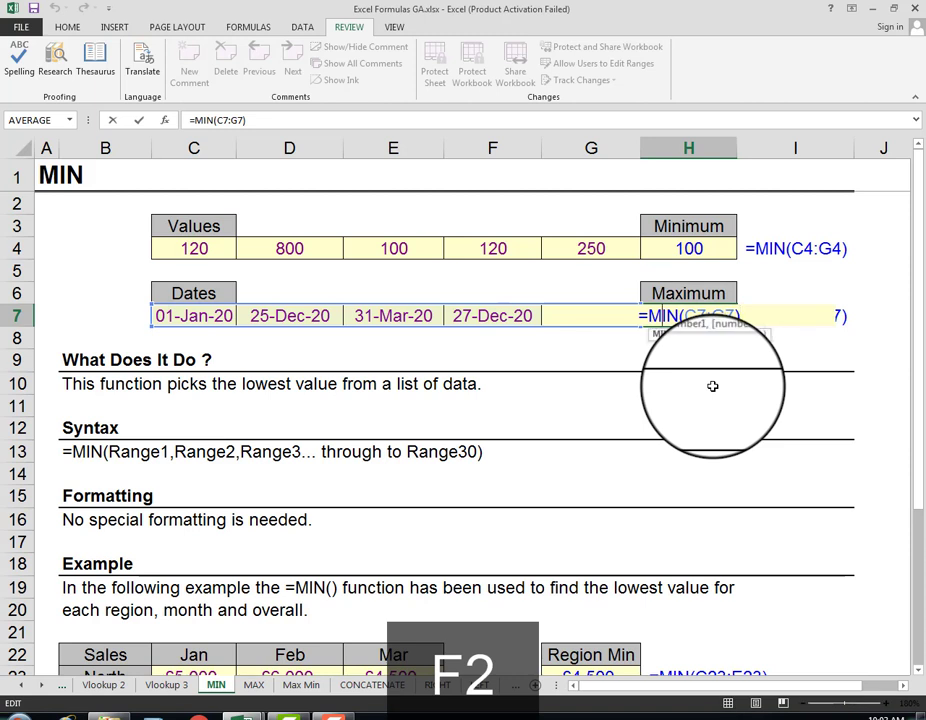
pyautogui.press('Delete')
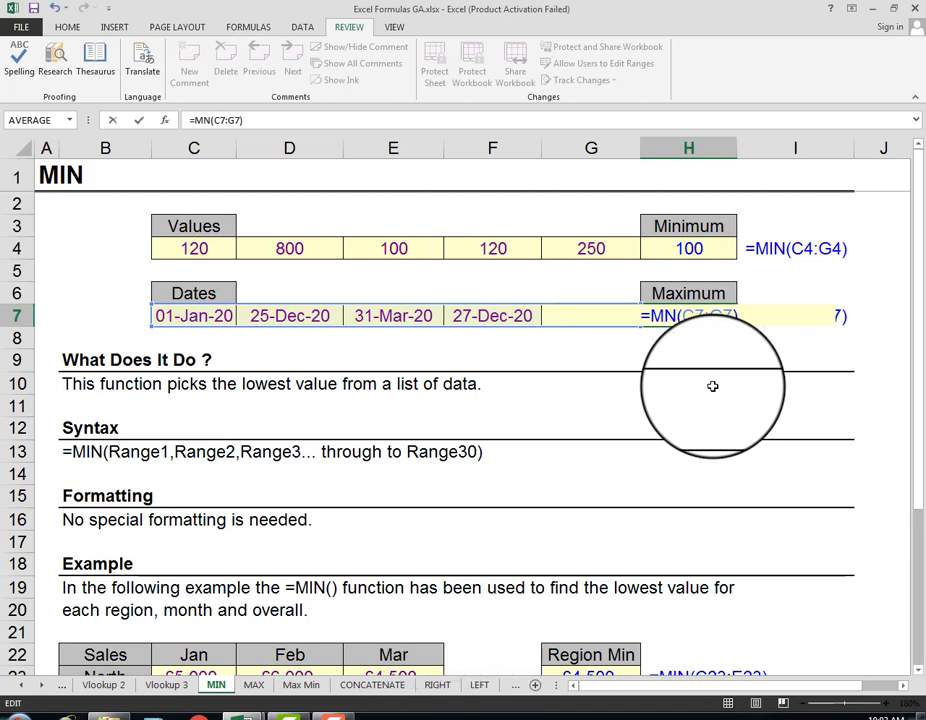
pyautogui.write('A')
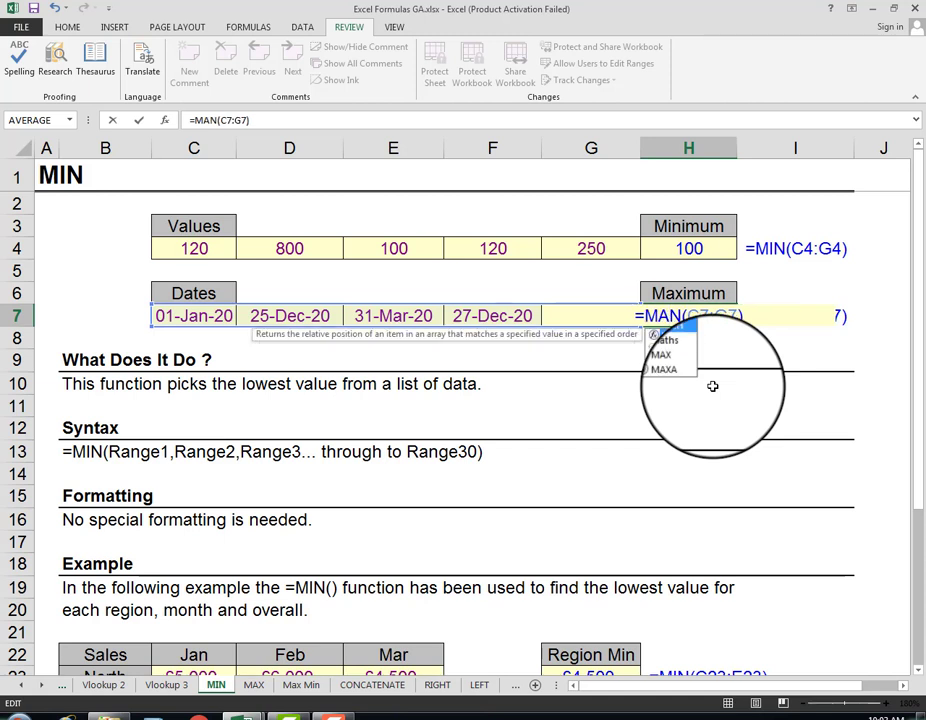
pyautogui.write('X')
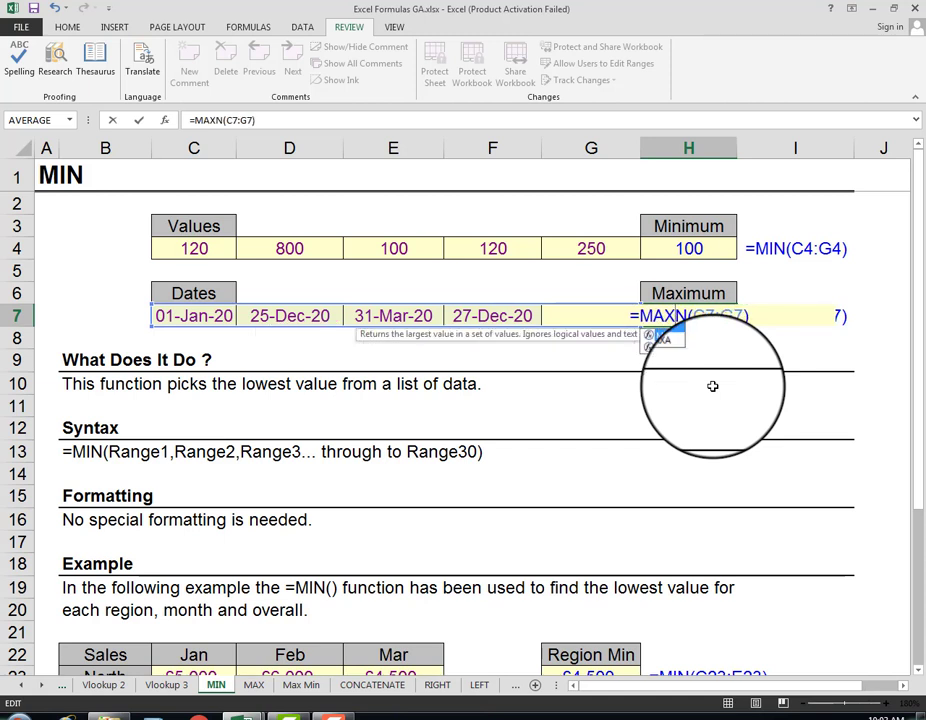
pyautogui.press('Delete')
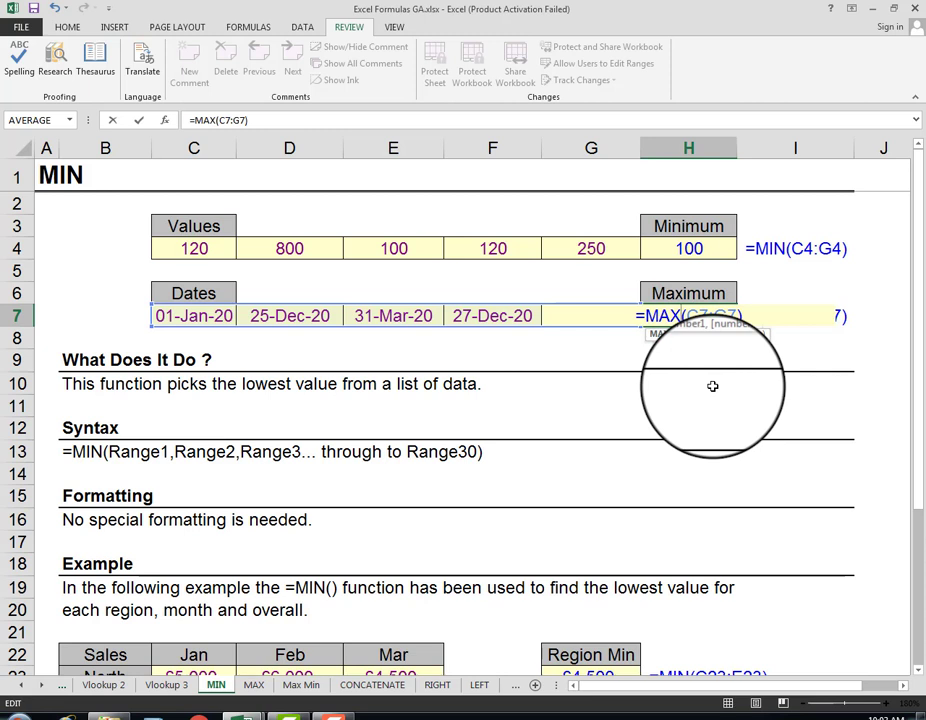
pyautogui.press('Return')
pyautogui.press('Up')
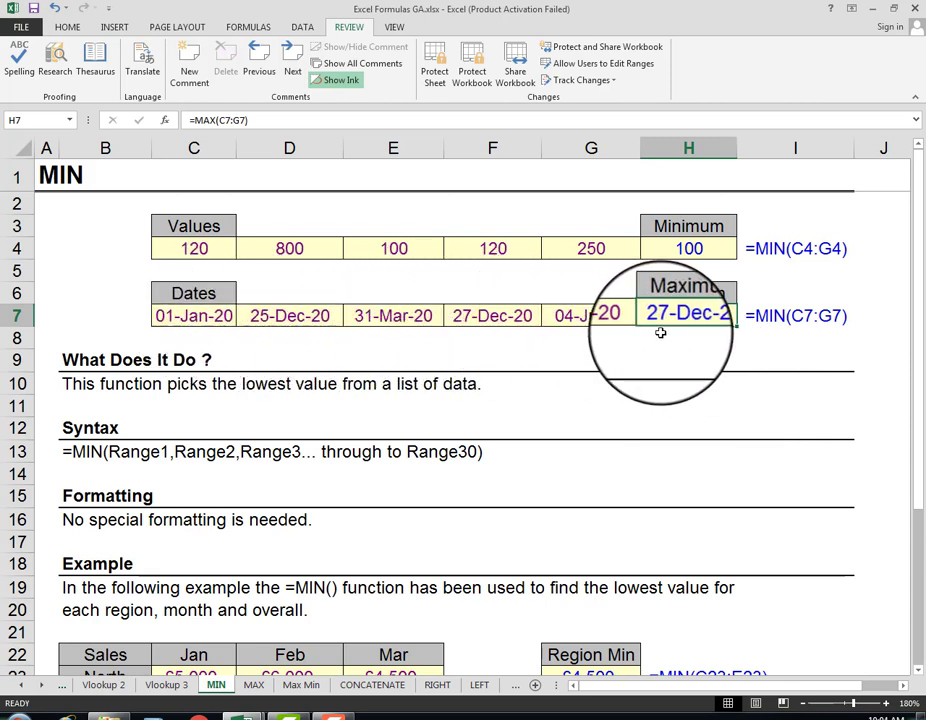
# Step: Update the formula text shown beside the Maximum date, in I7, to read =MAX(C7:G7)
pyautogui.click(765, 316)
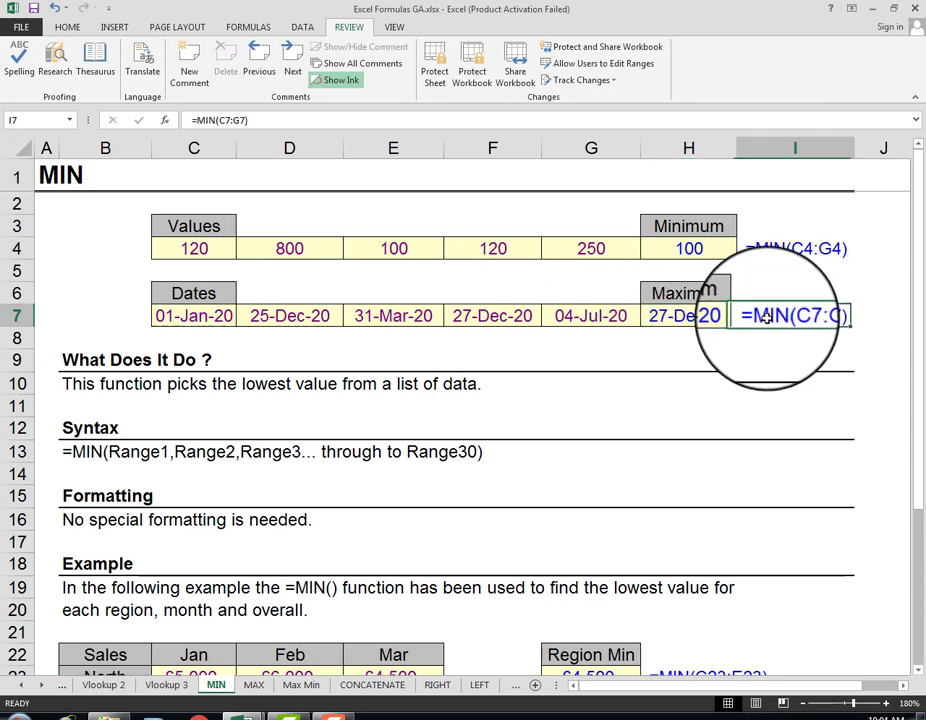
pyautogui.press('F2')
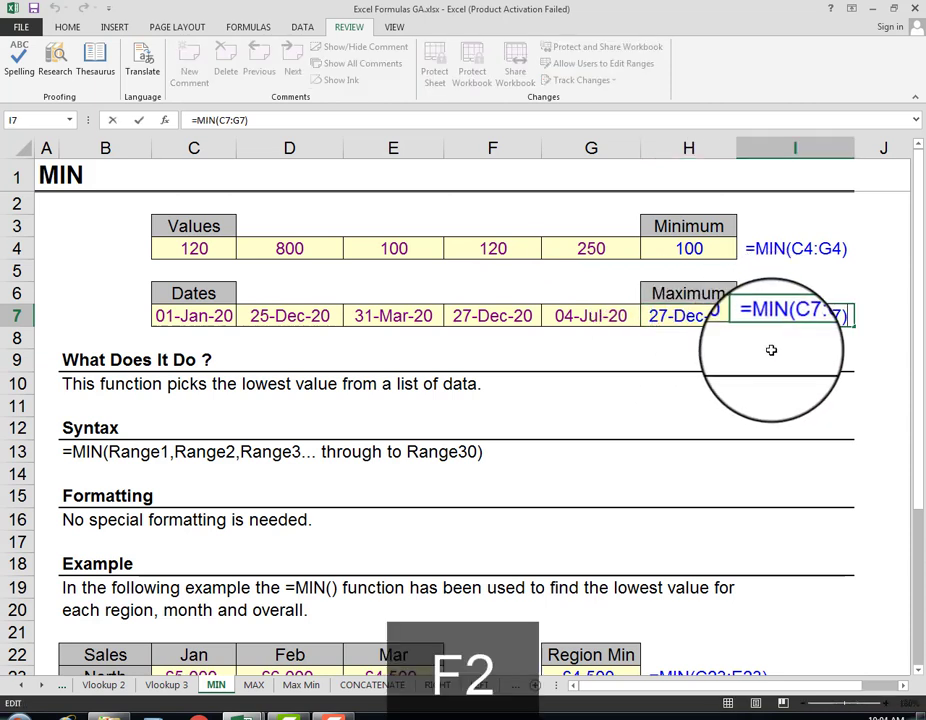
pyautogui.press('Left')
pyautogui.press('Left')
pyautogui.press('Left')
pyautogui.press('Left')
pyautogui.press('Left')
pyautogui.press('Left')
pyautogui.press('Left')
pyautogui.press('BackSpace')
pyautogui.press('BackSpace')
pyautogui.write('A')
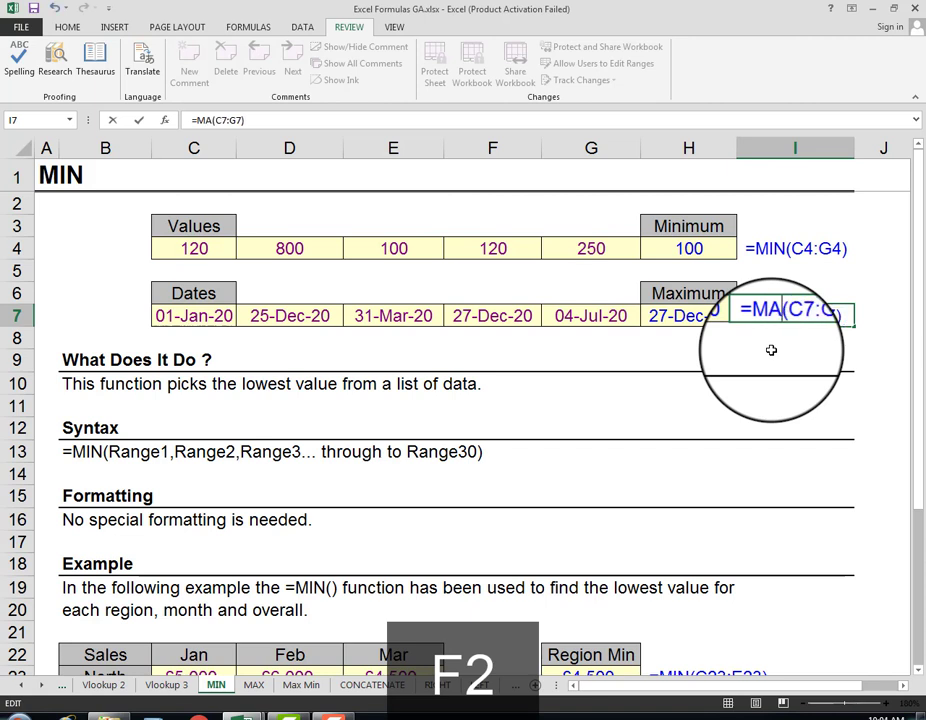
pyautogui.write('X')
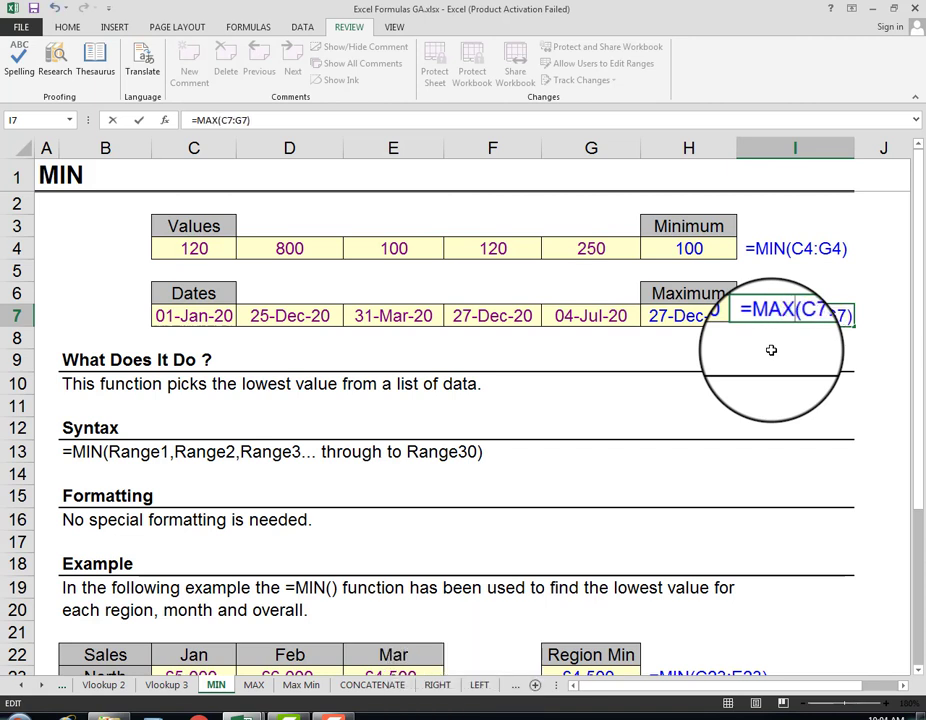
pyautogui.press('Return')
pyautogui.press('Up')
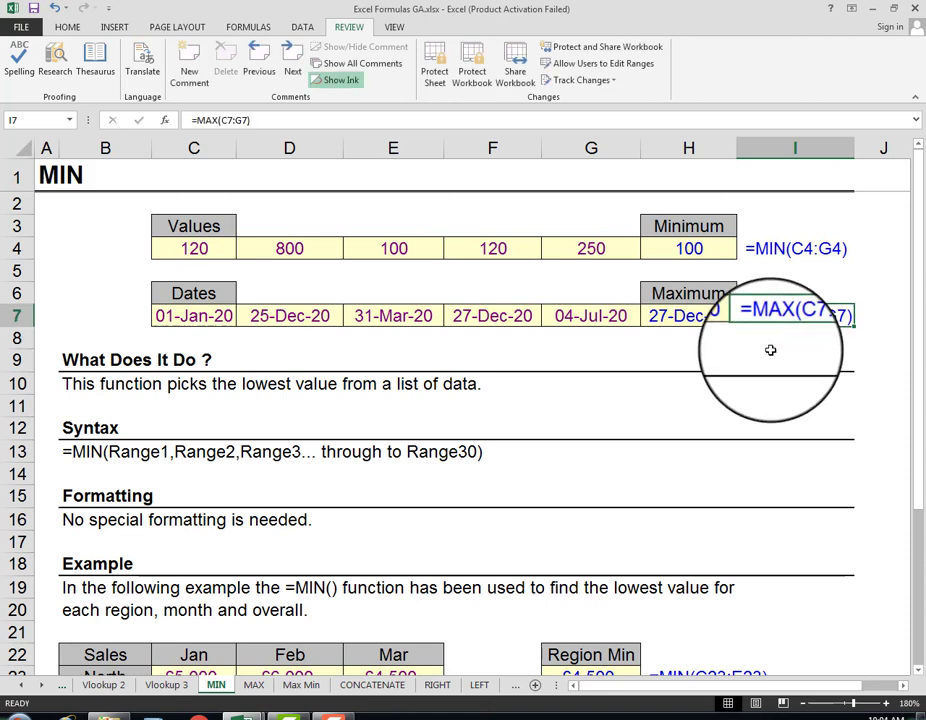
# Step: Review the Minimum and Maximum results with their formulas in rows 4 and 7 and the function explanation beneath them
pyautogui.click(768, 250)
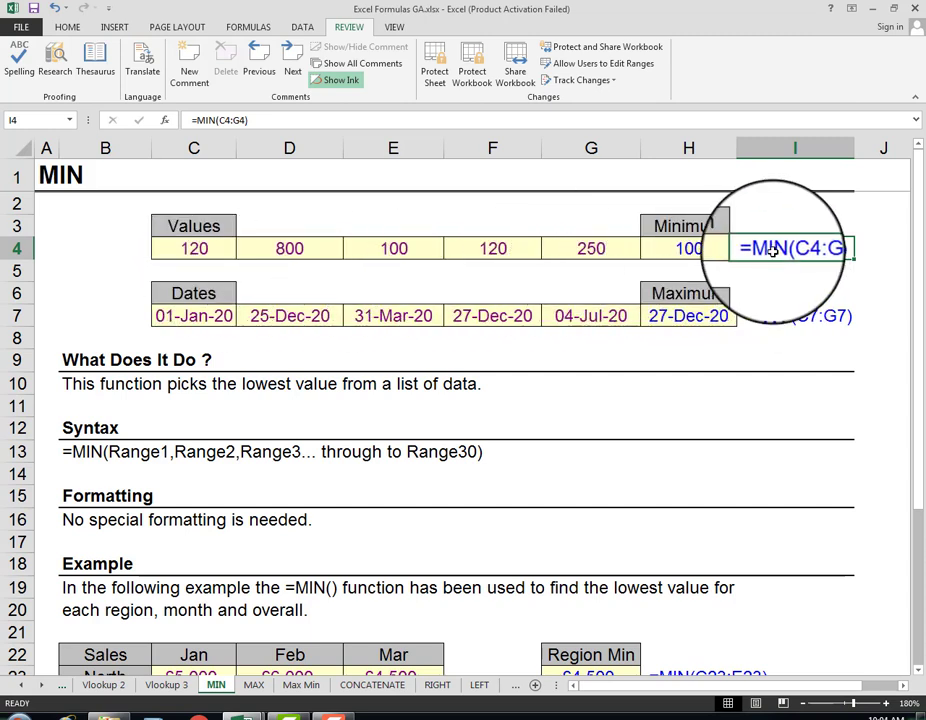
pyautogui.click(686, 254)
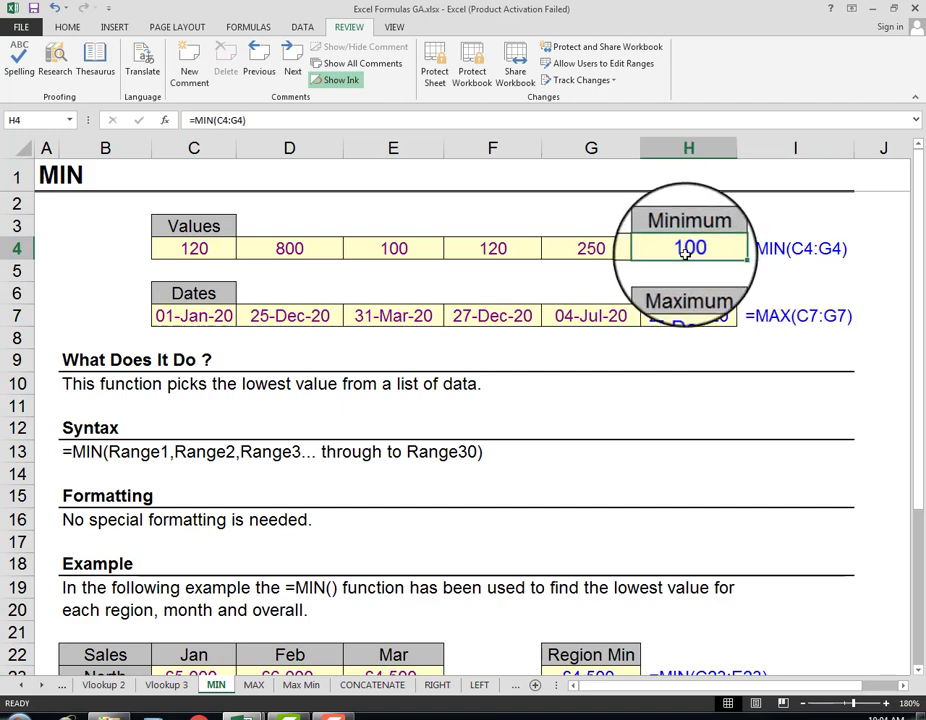
pyautogui.click(698, 333)
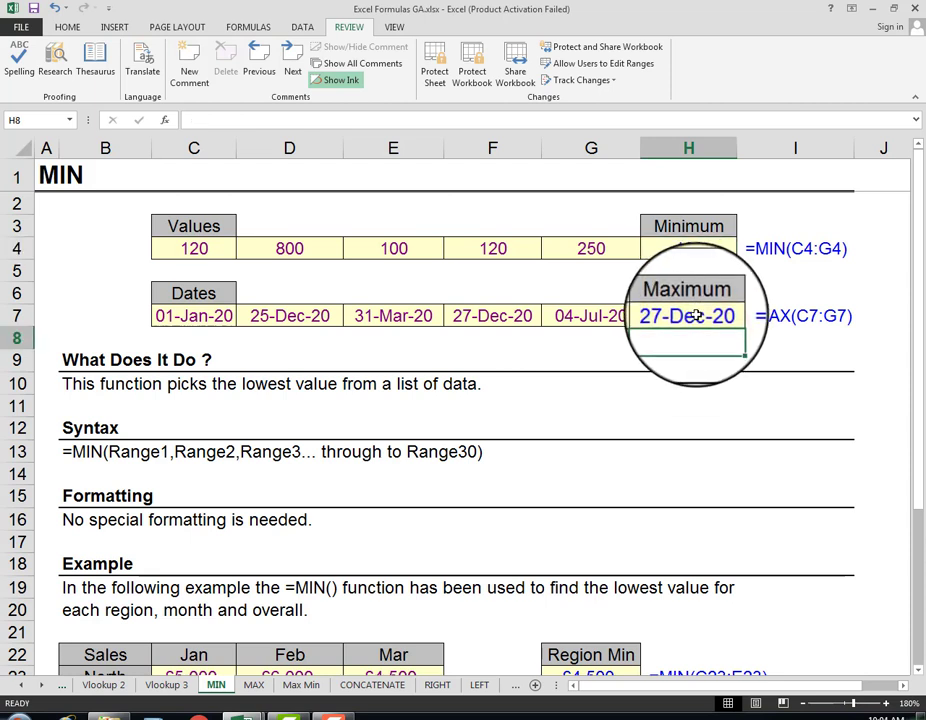
pyautogui.click(688, 314)
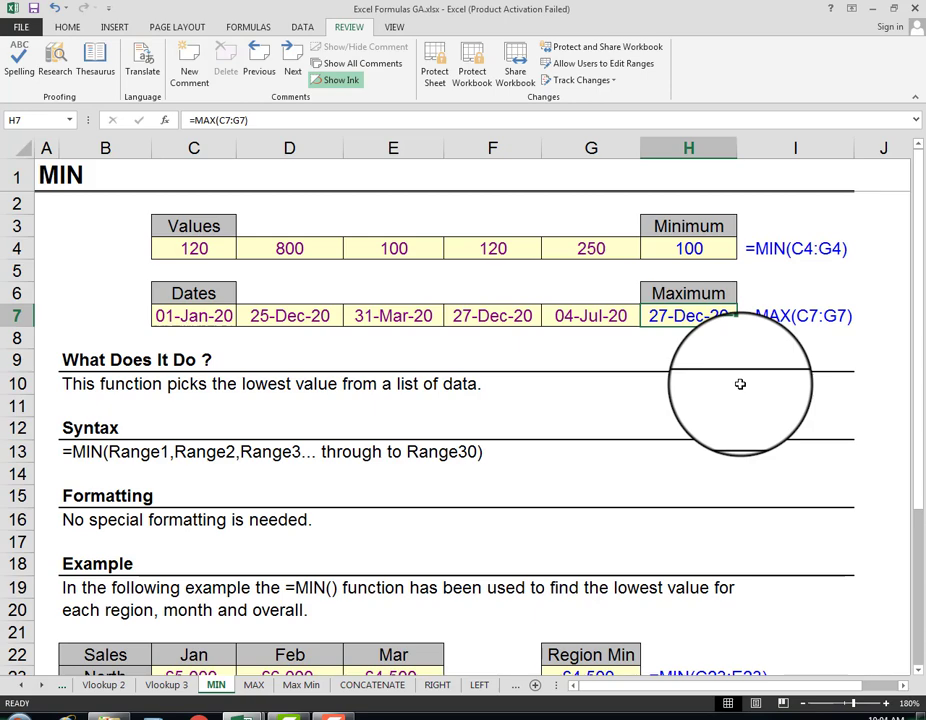
pyautogui.scroll(-4, 740, 384)
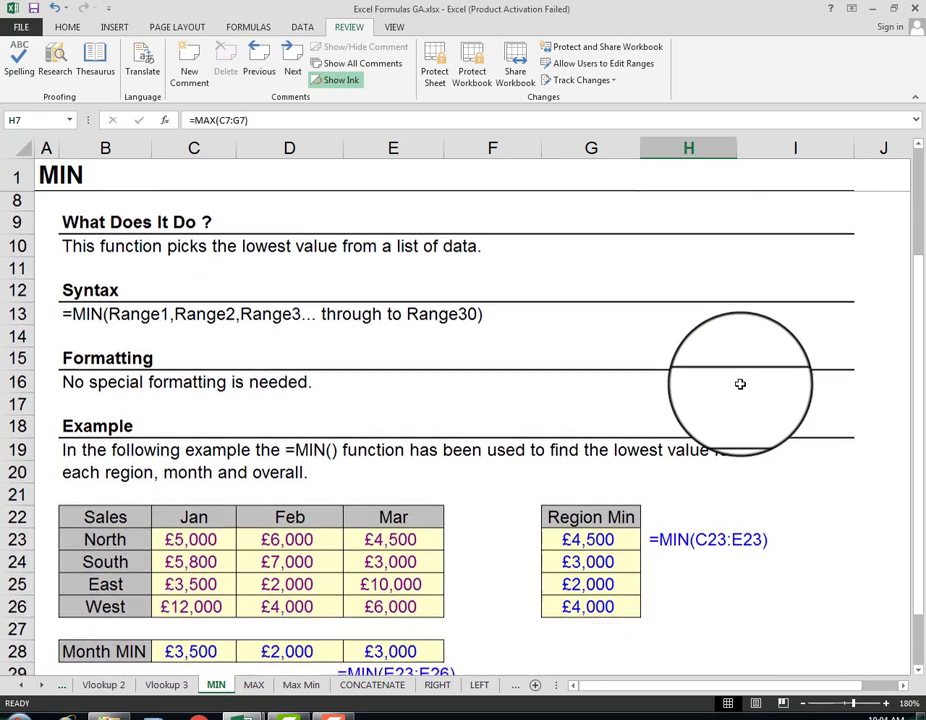
pyautogui.scroll(2, 740, 384)
pyautogui.scroll(2, 740, 384)
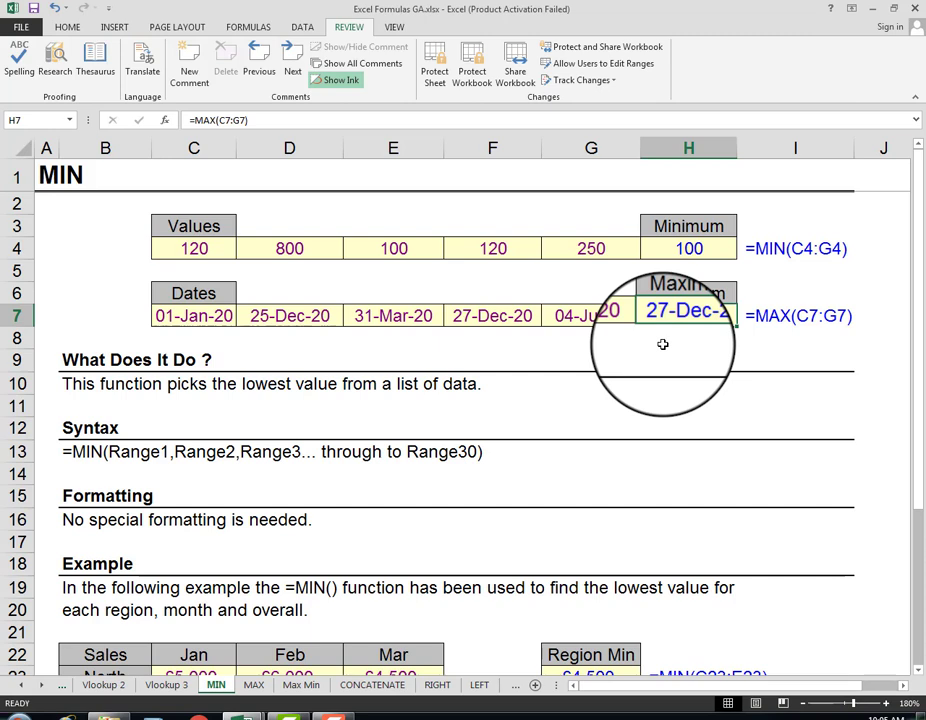
# Step: Examine the sales example's Region Min formulas in G23:G26 and the March Month MIN formula in E28
pyautogui.scroll(-3, 662, 344)
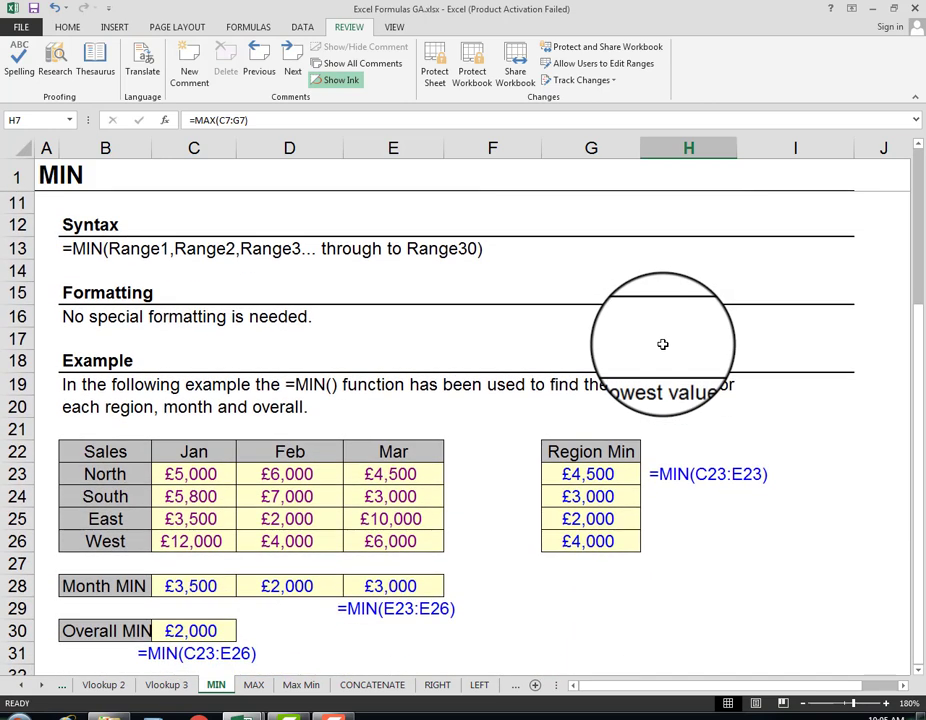
pyautogui.scroll(-1, 662, 344)
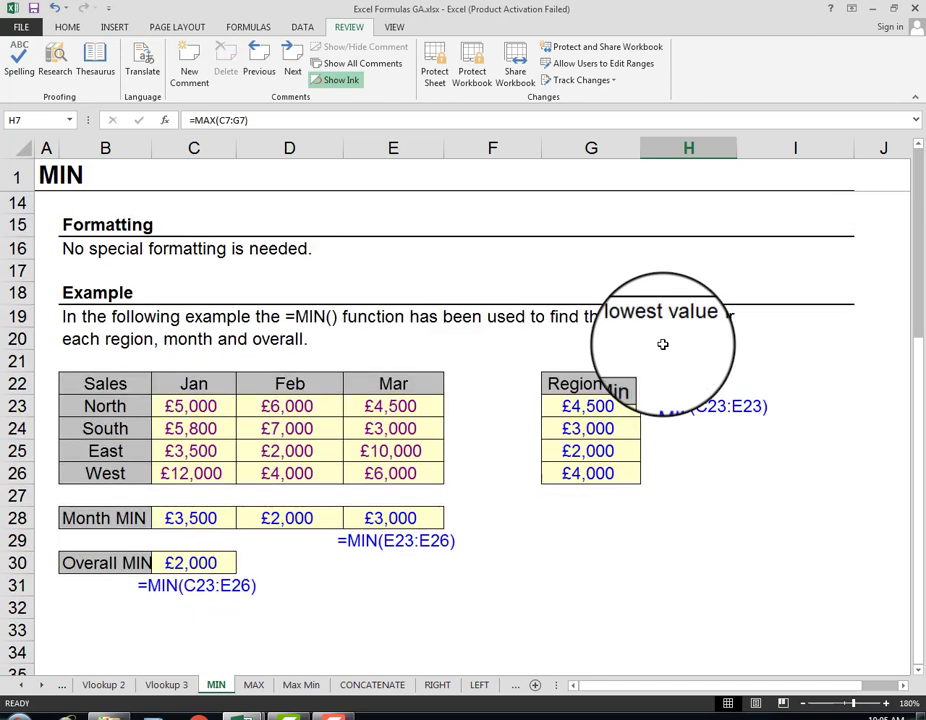
pyautogui.scroll(-1, 662, 344)
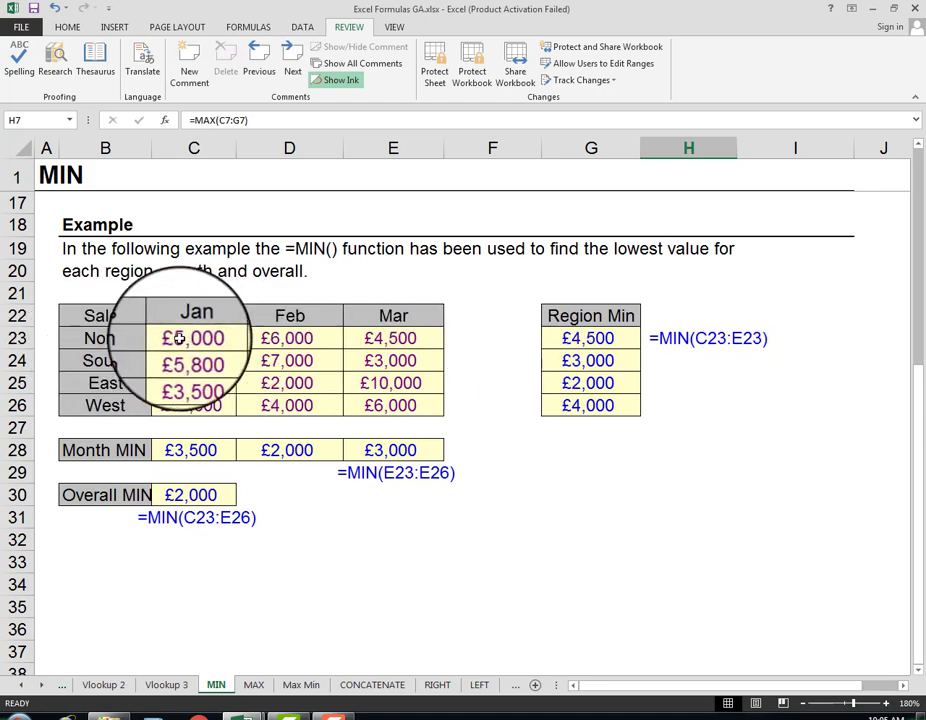
pyautogui.moveTo(179, 339); pyautogui.dragTo(383, 338)
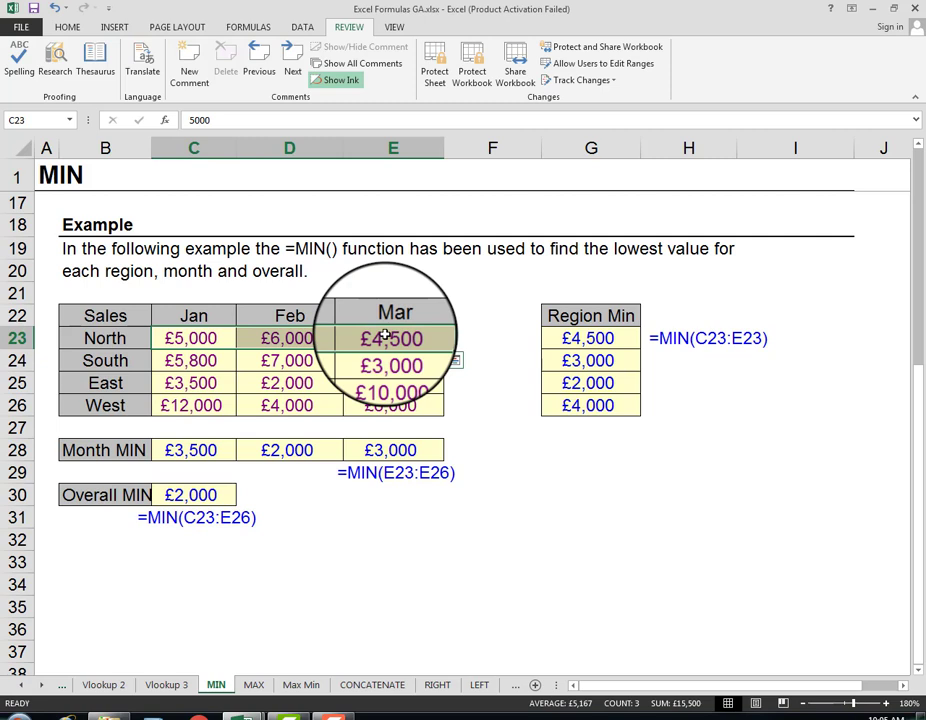
pyautogui.click(620, 344)
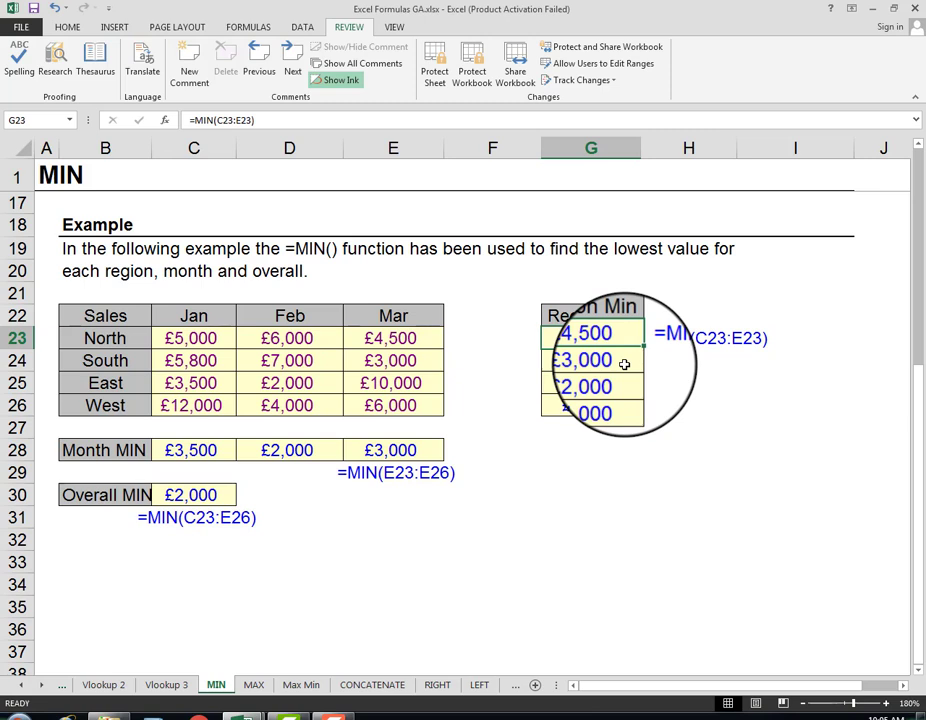
pyautogui.click(622, 361)
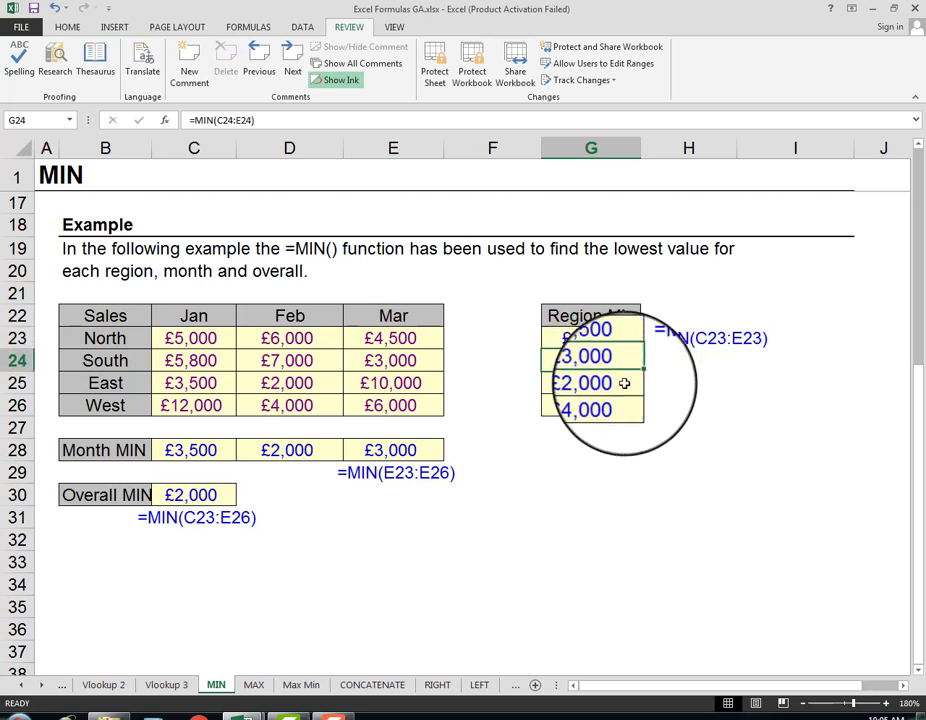
pyautogui.click(624, 384)
pyautogui.click(621, 404)
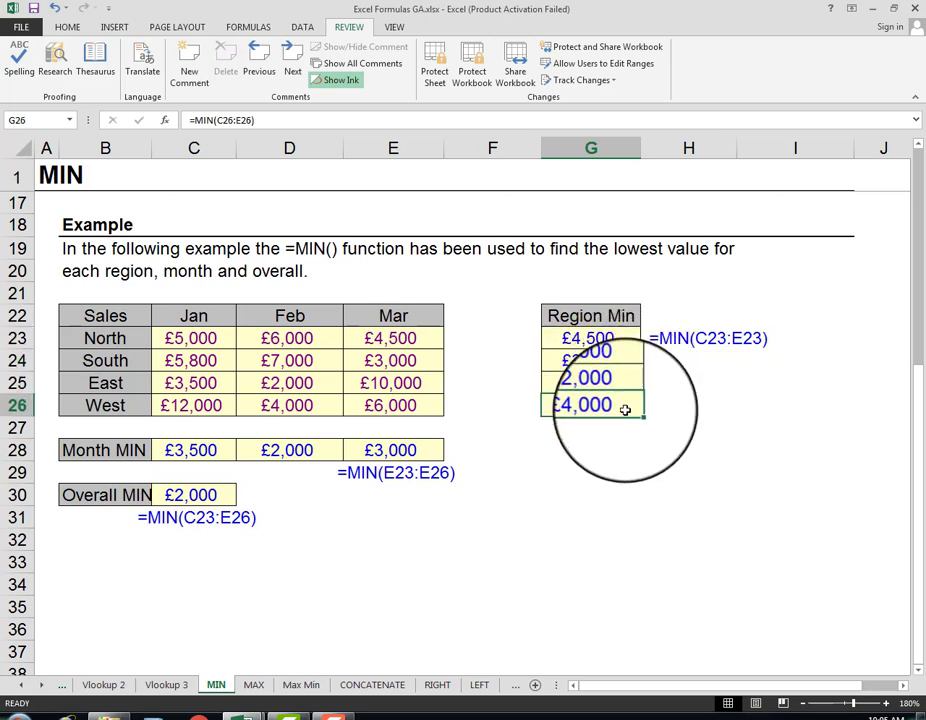
pyautogui.click(364, 454)
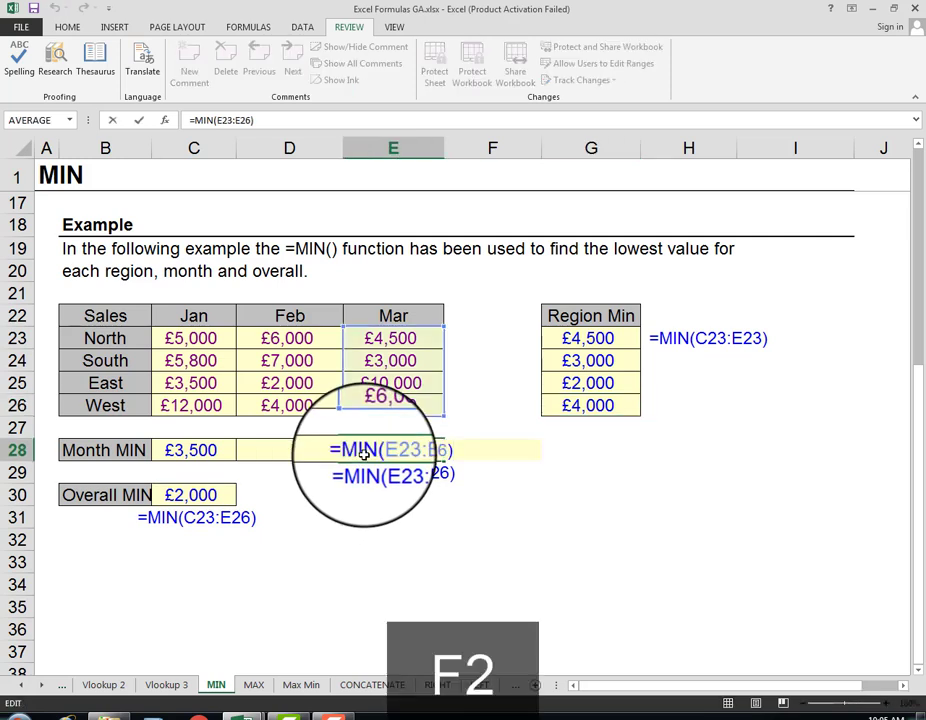
pyautogui.press('Escape')
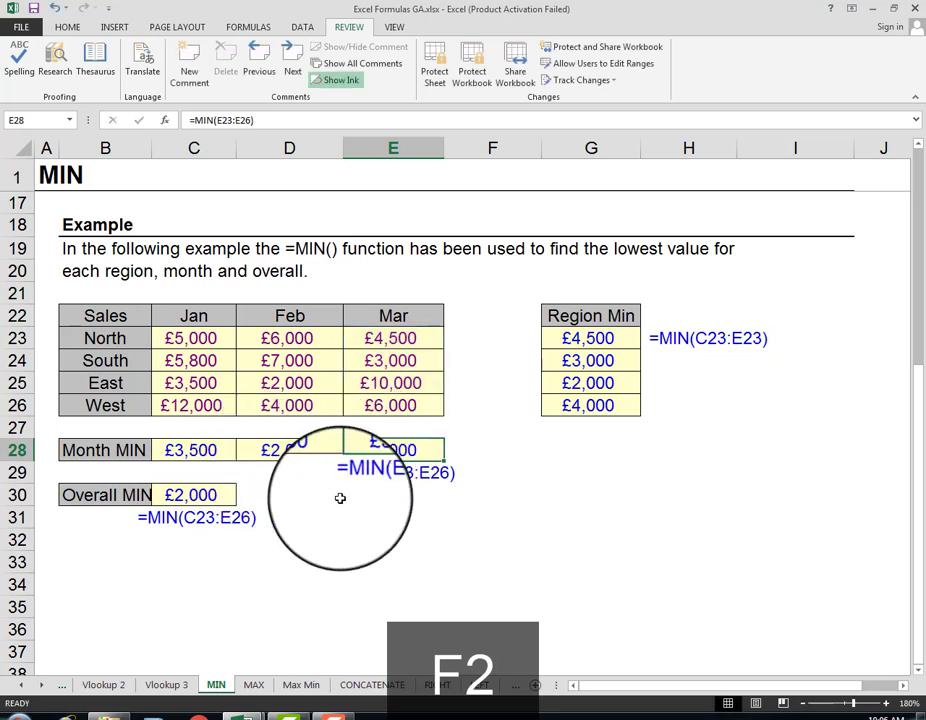
# Step: Inspect the Overall MIN formula in C30 and the range it covers in the sales table
pyautogui.click(201, 500)
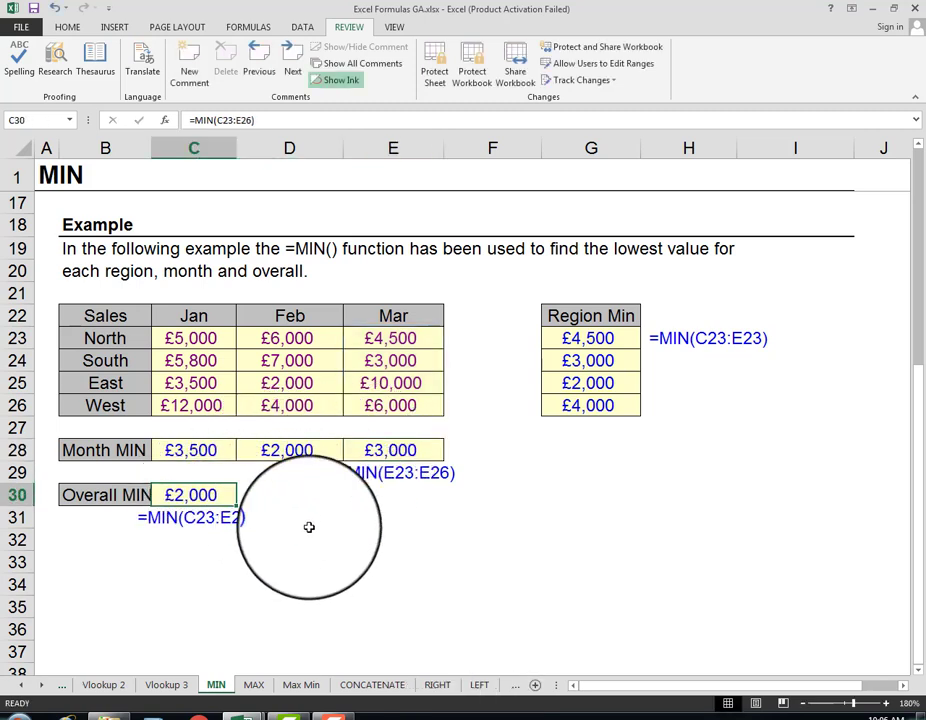
pyautogui.press('F2')
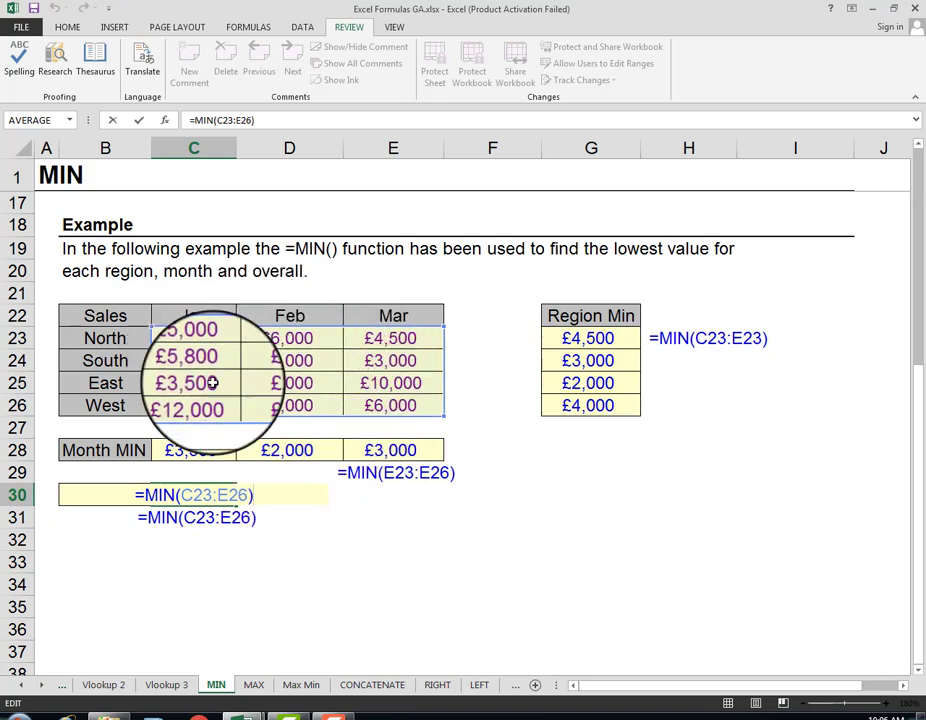
pyautogui.hotkey('ctrl', 'Return')
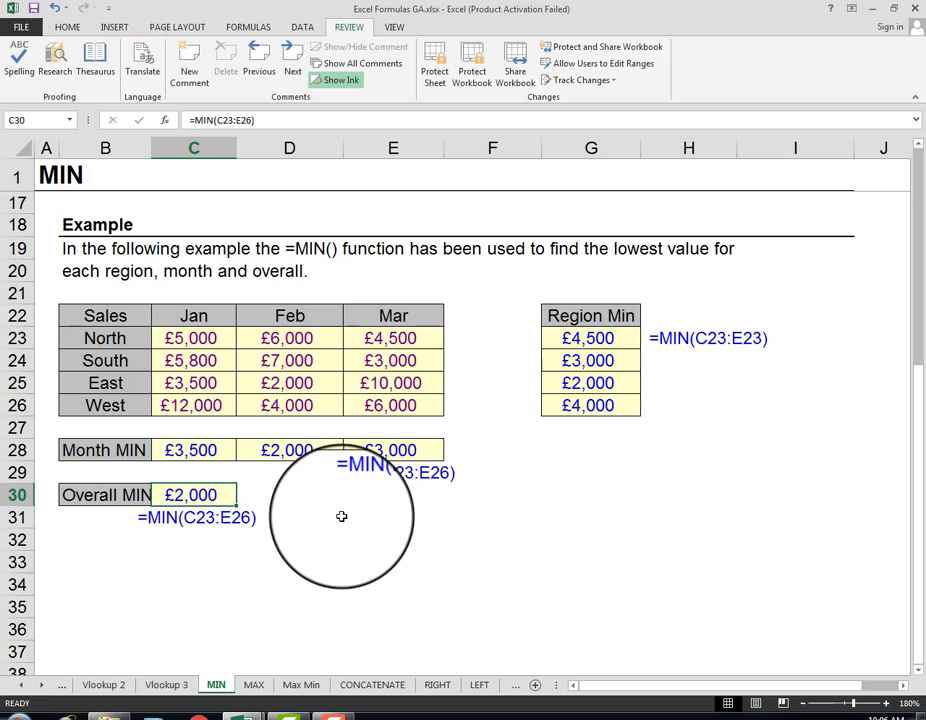
# Step: Look over the MAX sheet's example and compare it with the MIN sheet's layout and sales example
pyautogui.click(252, 686)
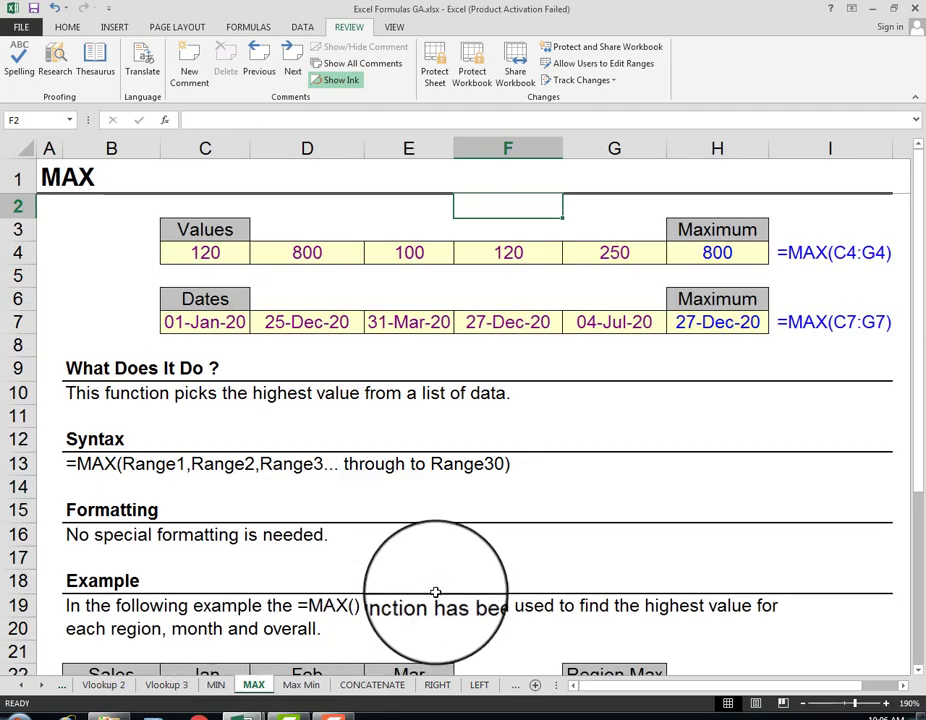
pyautogui.click(220, 686)
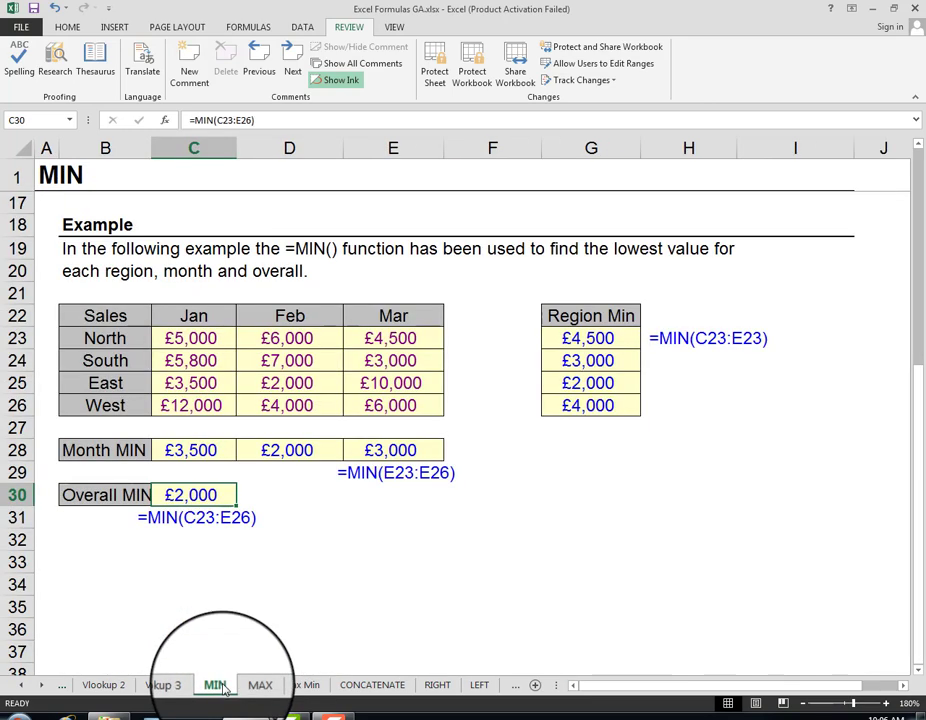
pyautogui.scroll(5, 413, 604)
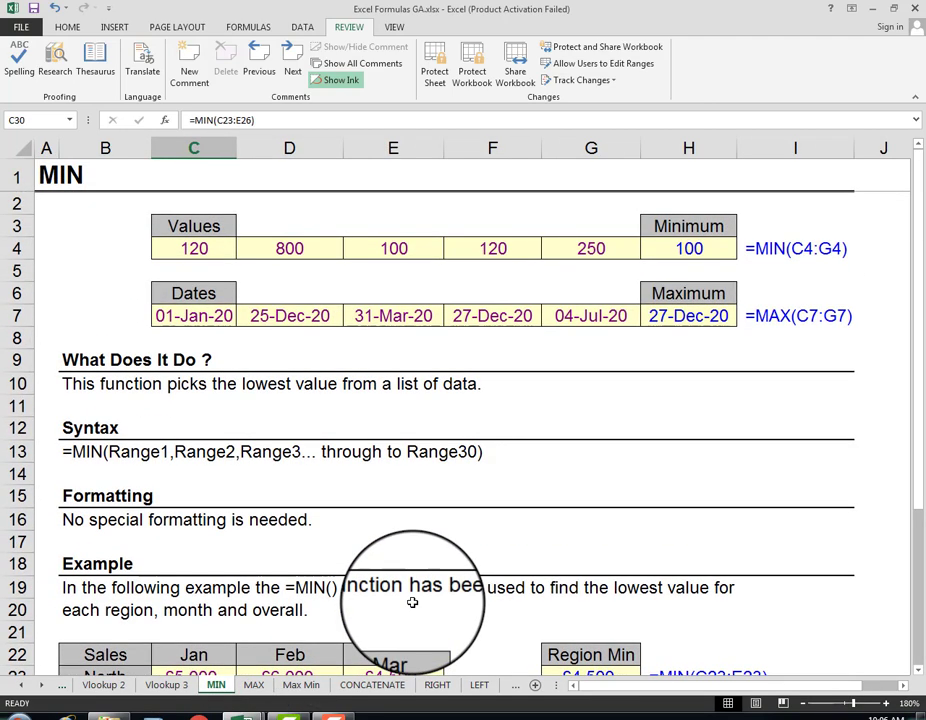
pyautogui.scroll(-4, 412, 603)
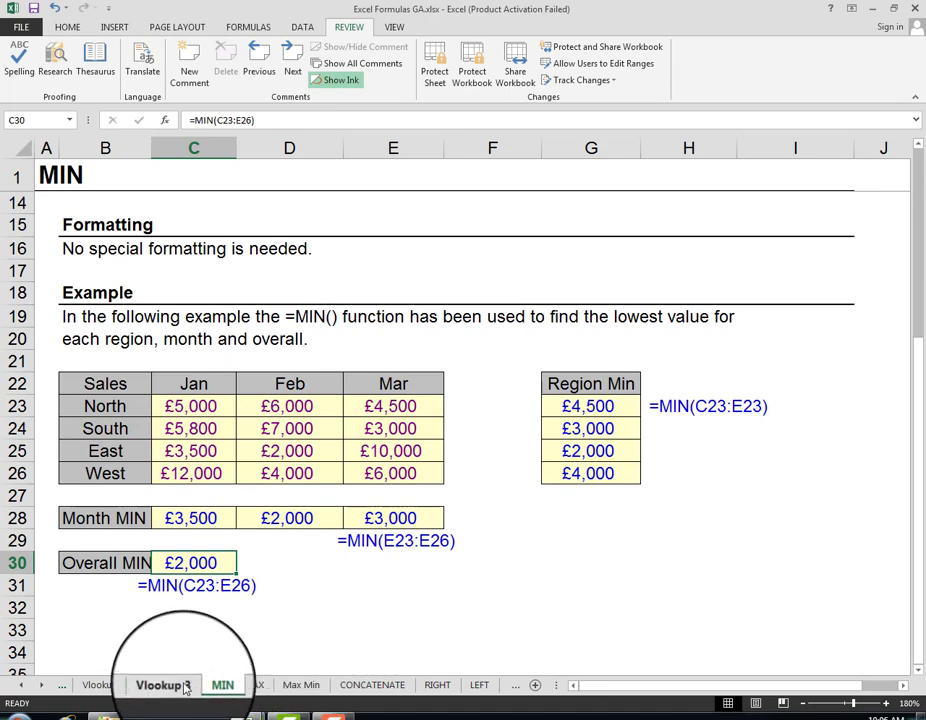
# Step: Switch to the Excel Tutorial GA.xlsx workbook and open the Students Marks Sheet table on its Practice Sheet
pyautogui.moveTo(232, 712)
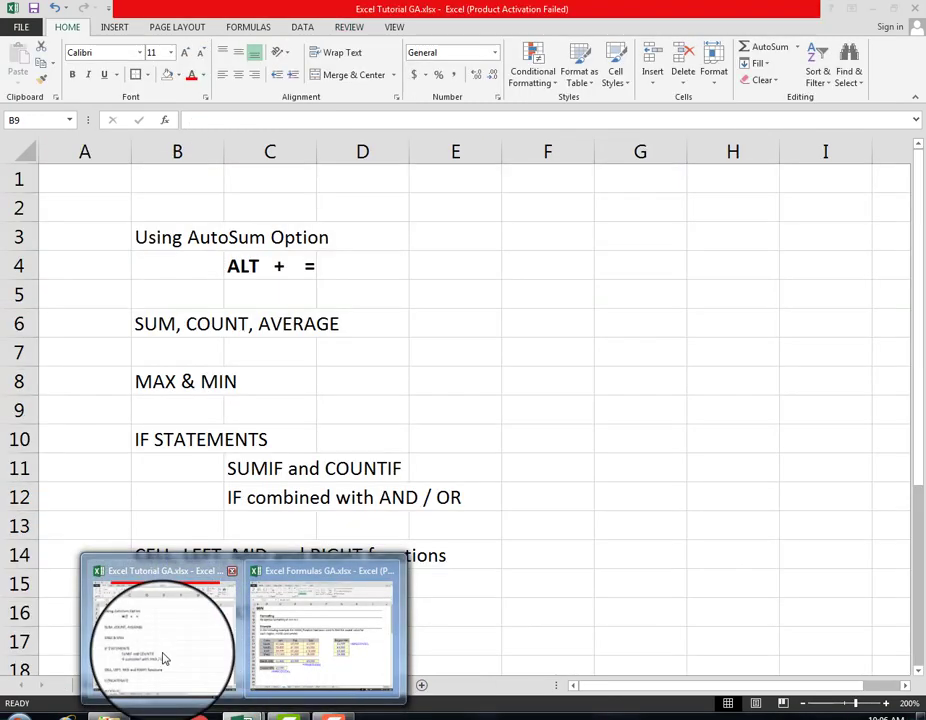
pyautogui.click(165, 658)
pyautogui.click(112, 684)
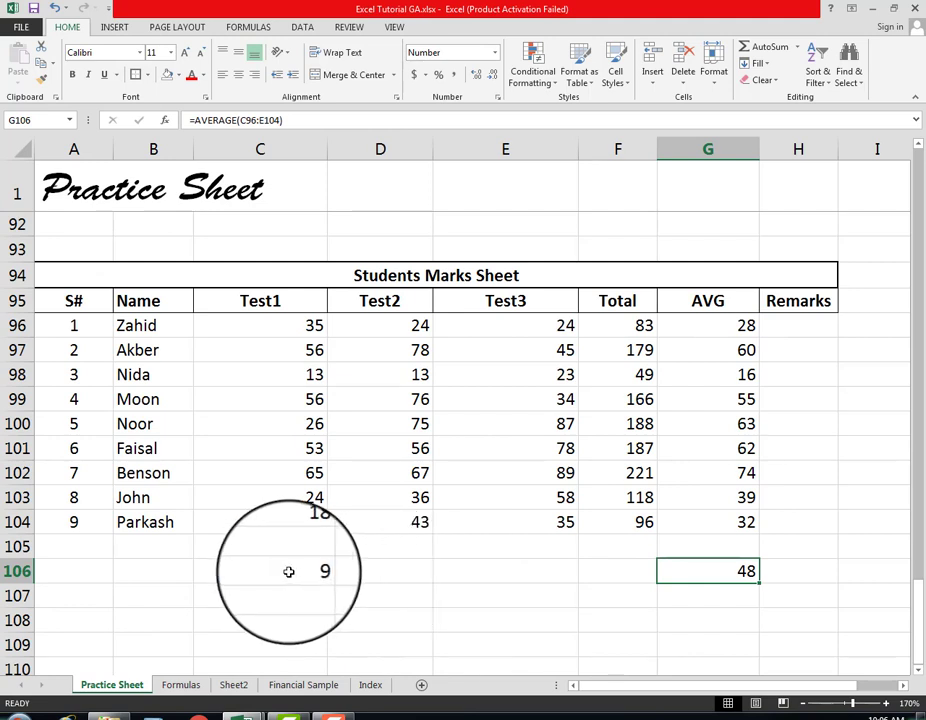
pyautogui.click(705, 303)
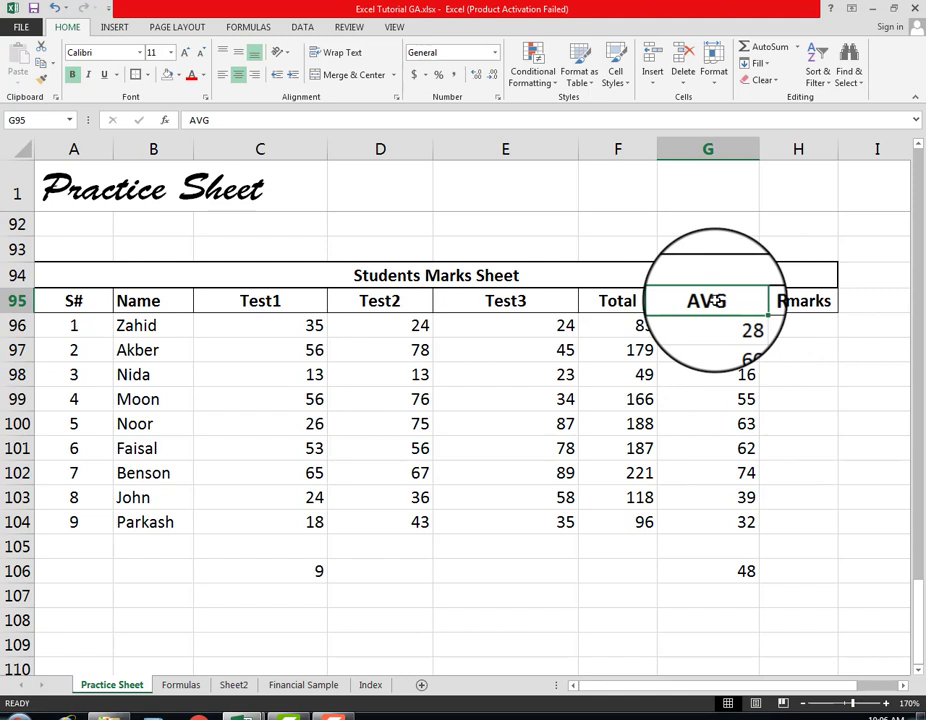
# Step: Replace the Remarks header in H95 of the Students Marks Sheet with MAX
pyautogui.click(803, 307)
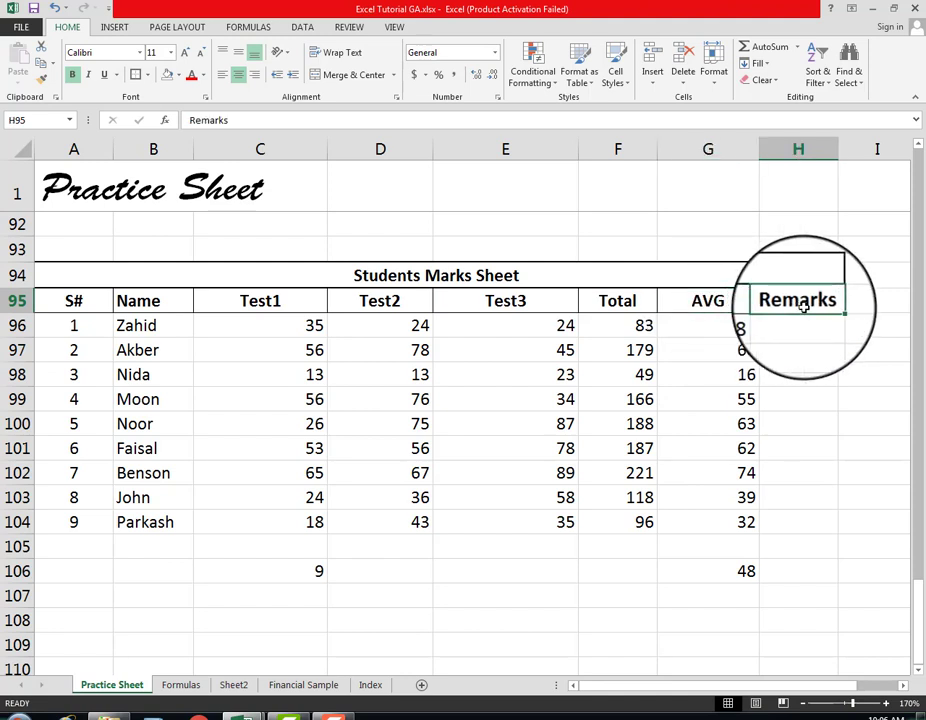
pyautogui.write('MA')
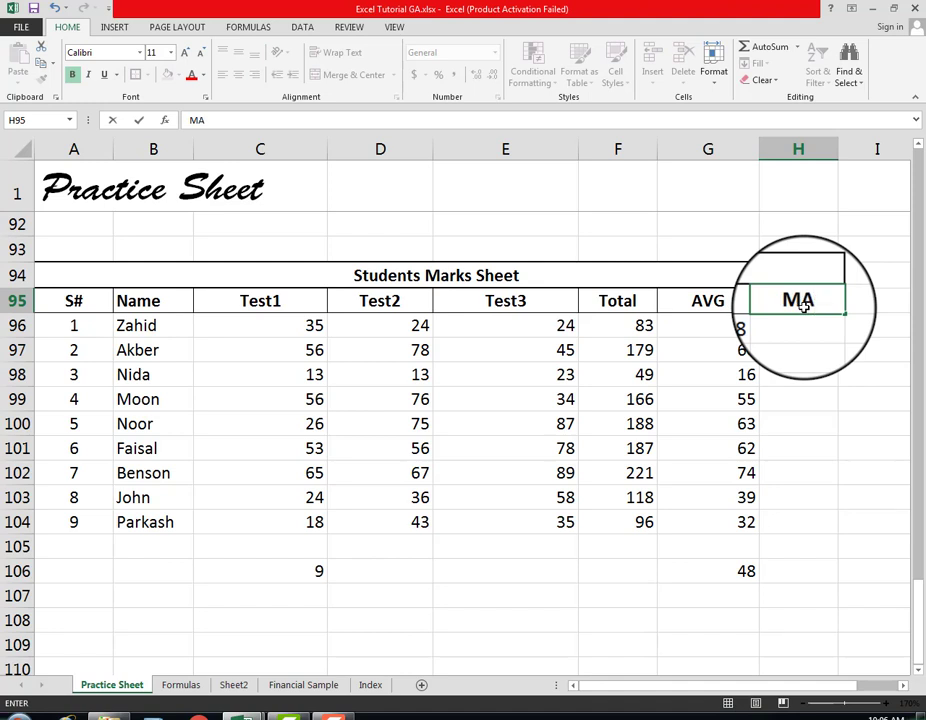
pyautogui.write('X')
pyautogui.press('Return')
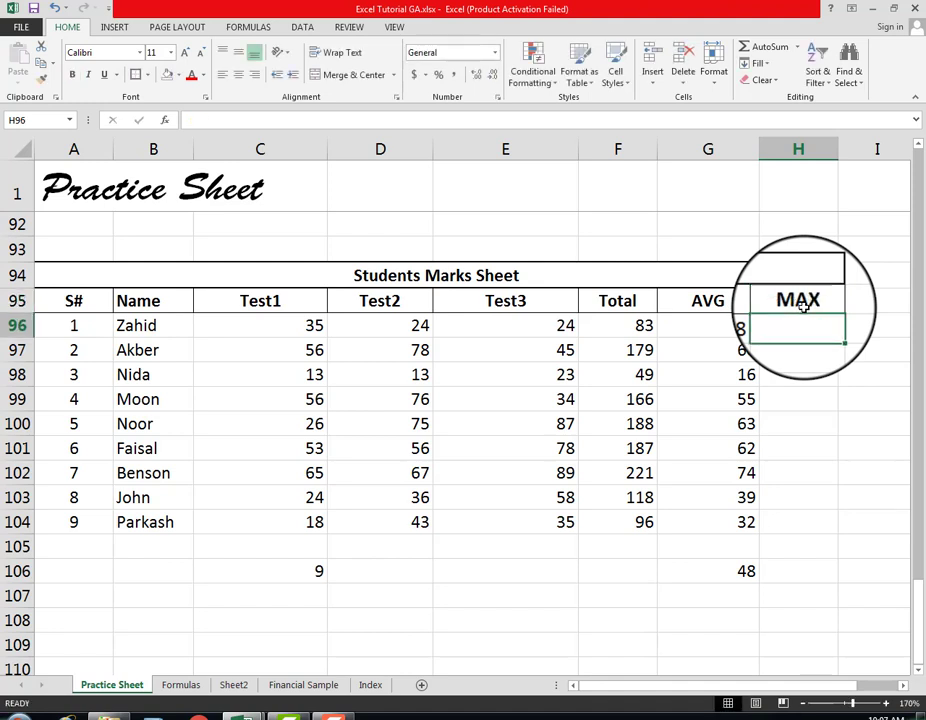
# Step: Copy the MAX header cell into I95 and change the copied text to MIN
pyautogui.click(803, 308)
pyautogui.hotkey('ctrl', 'c')
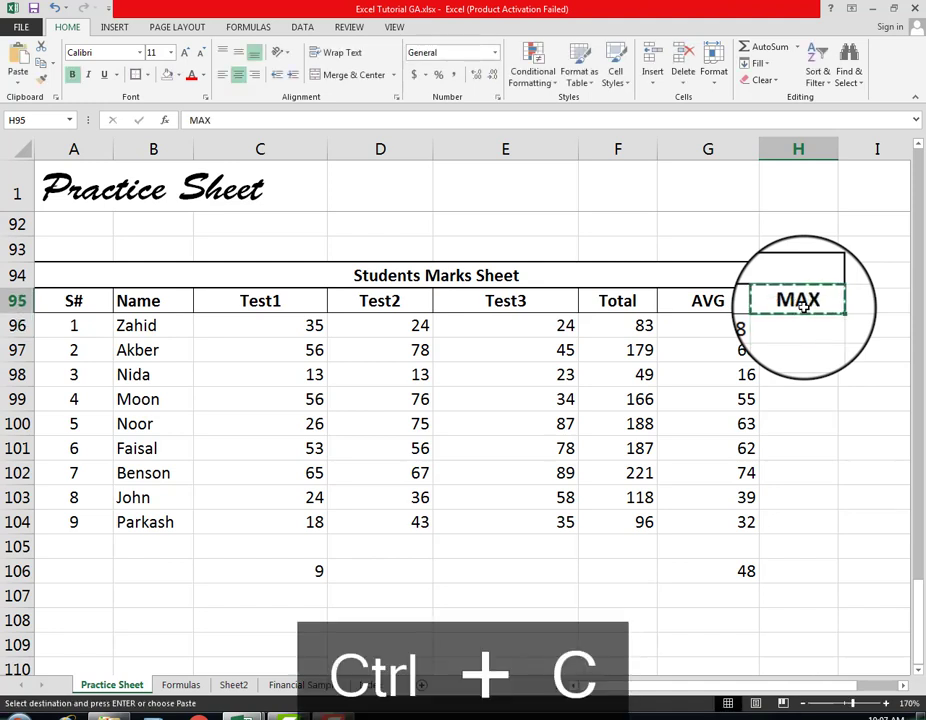
pyautogui.press('Right')
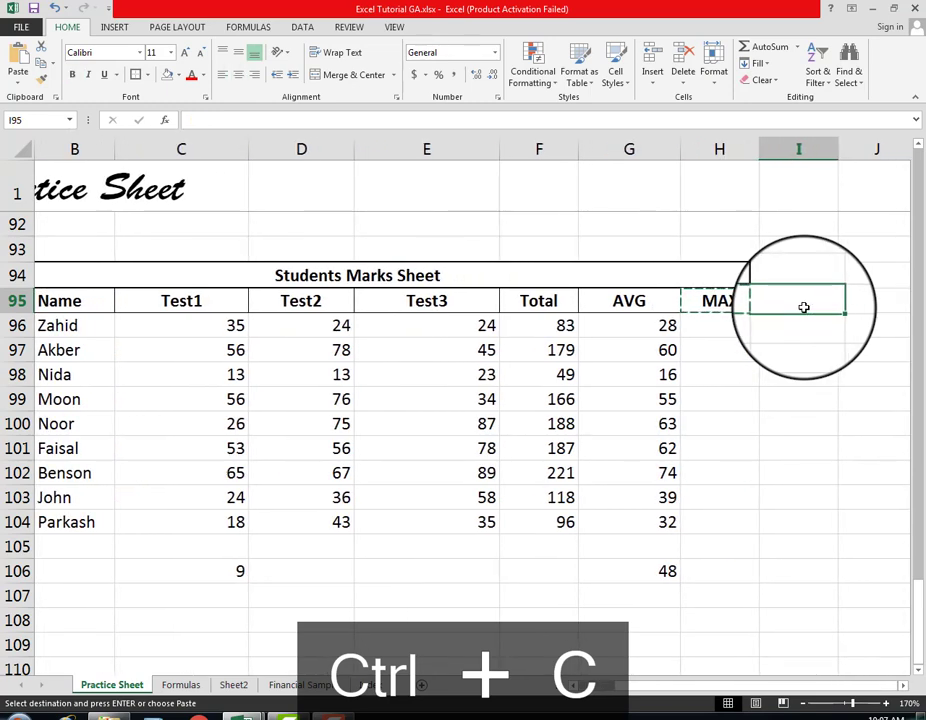
pyautogui.hotkey('ctrl', 'v')
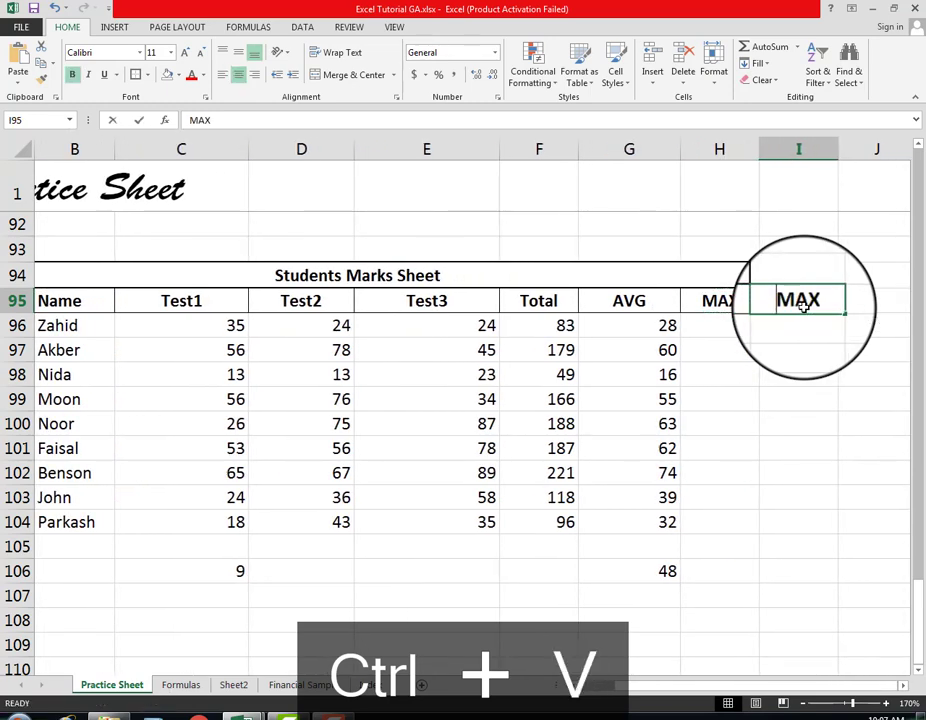
pyautogui.write('MI')
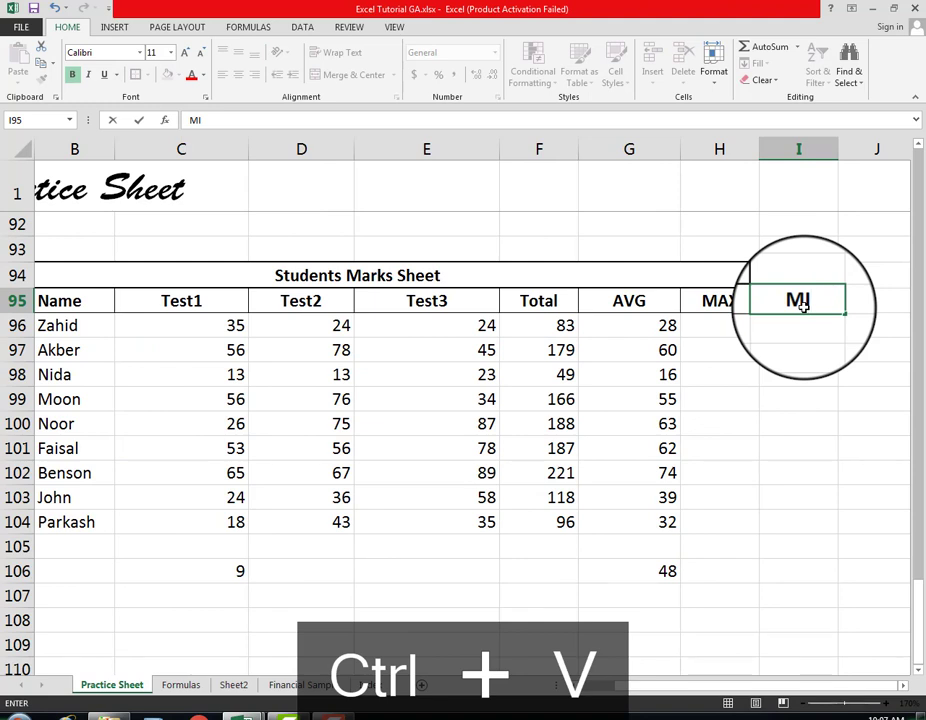
pyautogui.write('N')
pyautogui.press('Return')
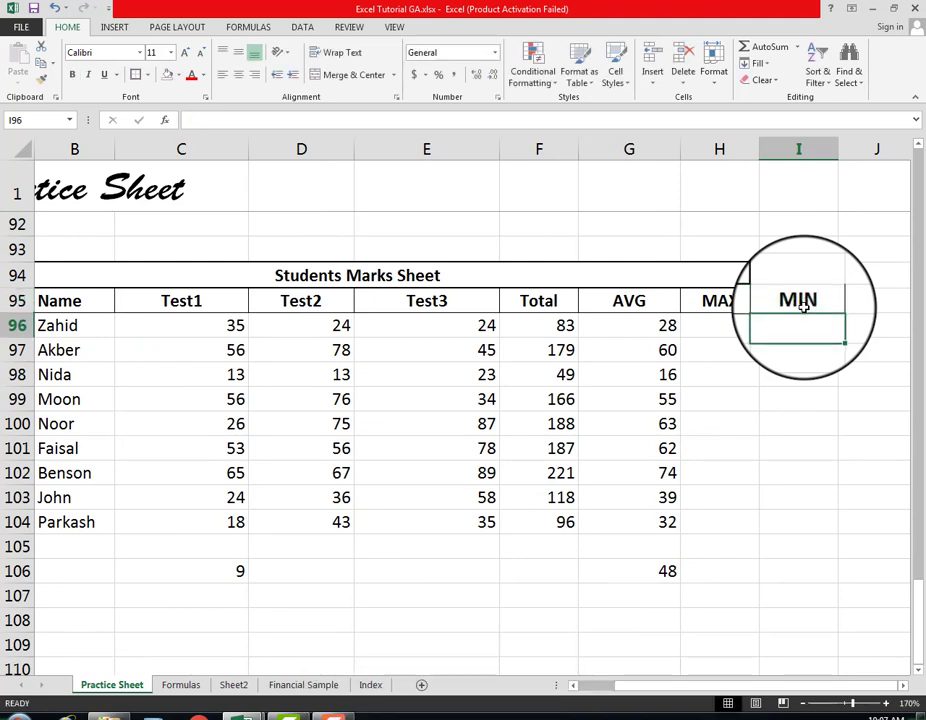
pyautogui.press('Left')
pyautogui.press('Up')
pyautogui.press('Right')
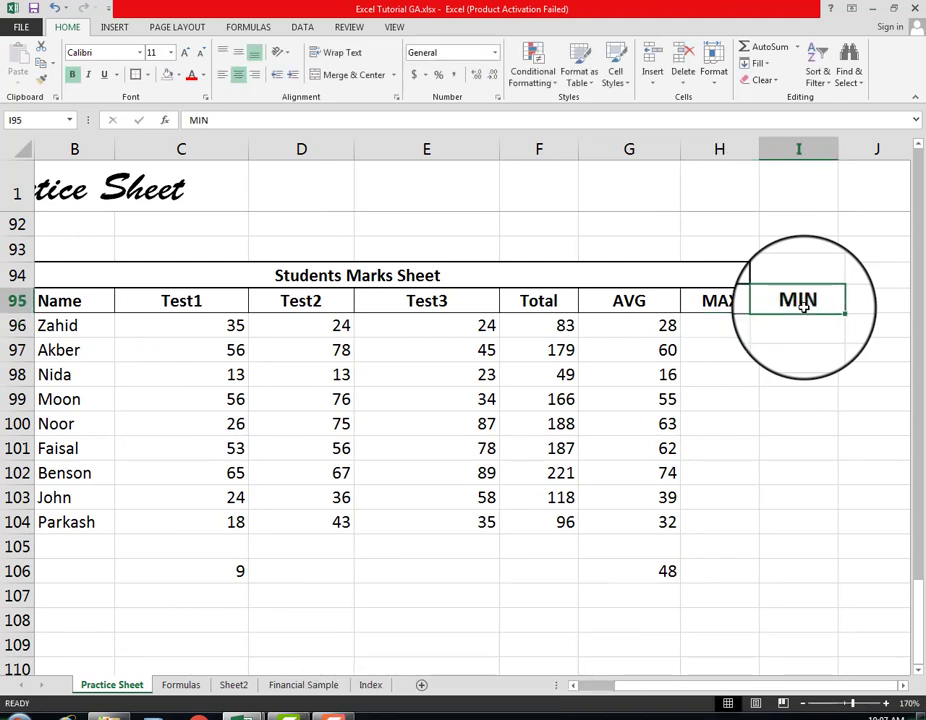
# Step: Enter =MAX(C96:E96) in H96 to find the first student's highest test mark
pyautogui.click(714, 325)
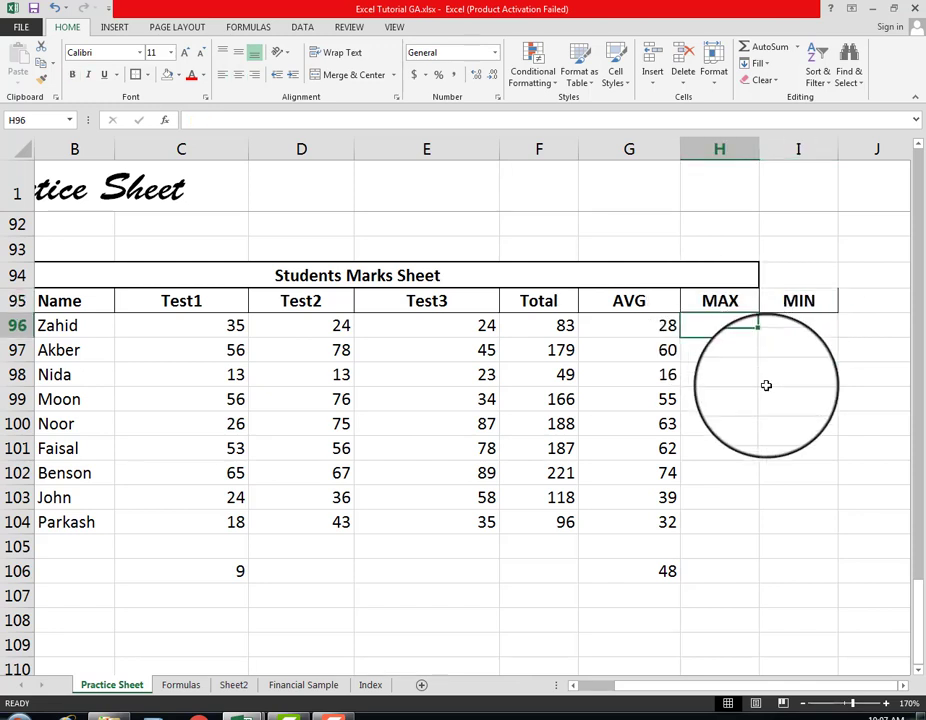
pyautogui.write('=')
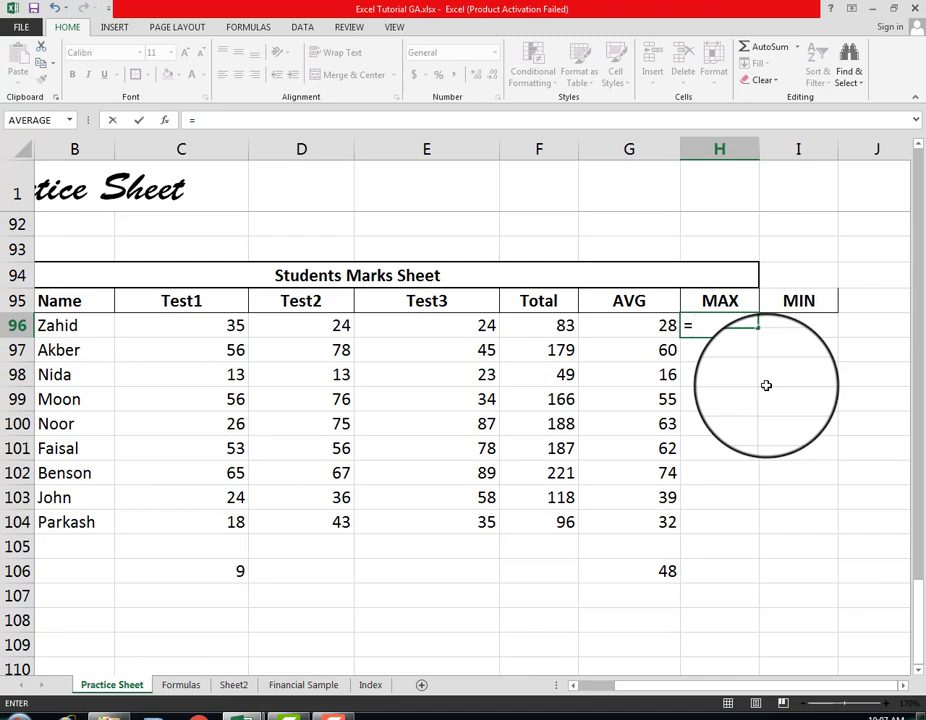
pyautogui.write('max')
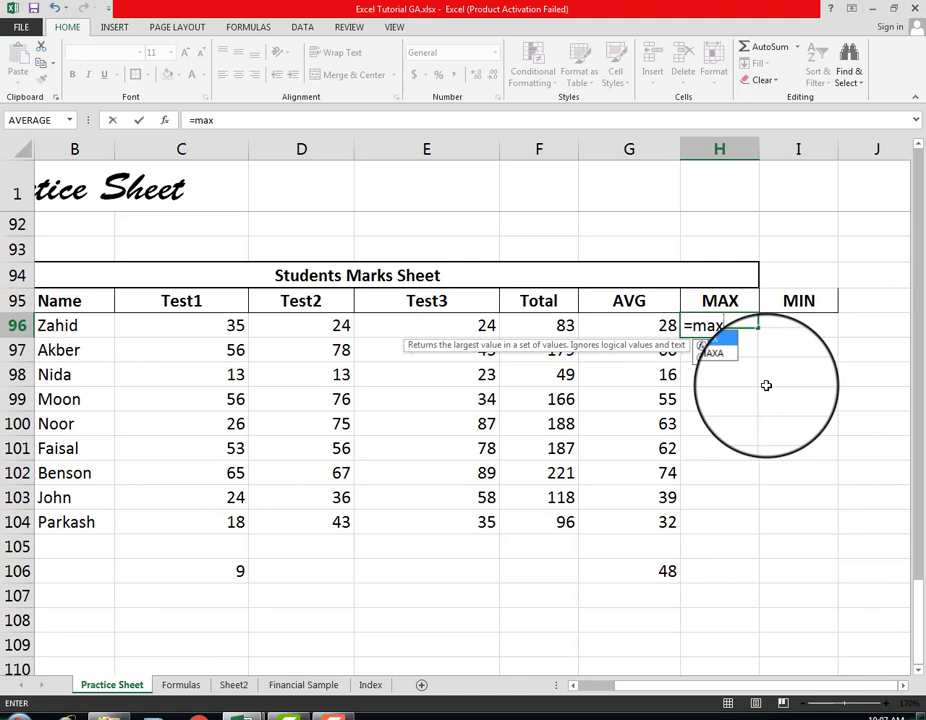
pyautogui.write('(')
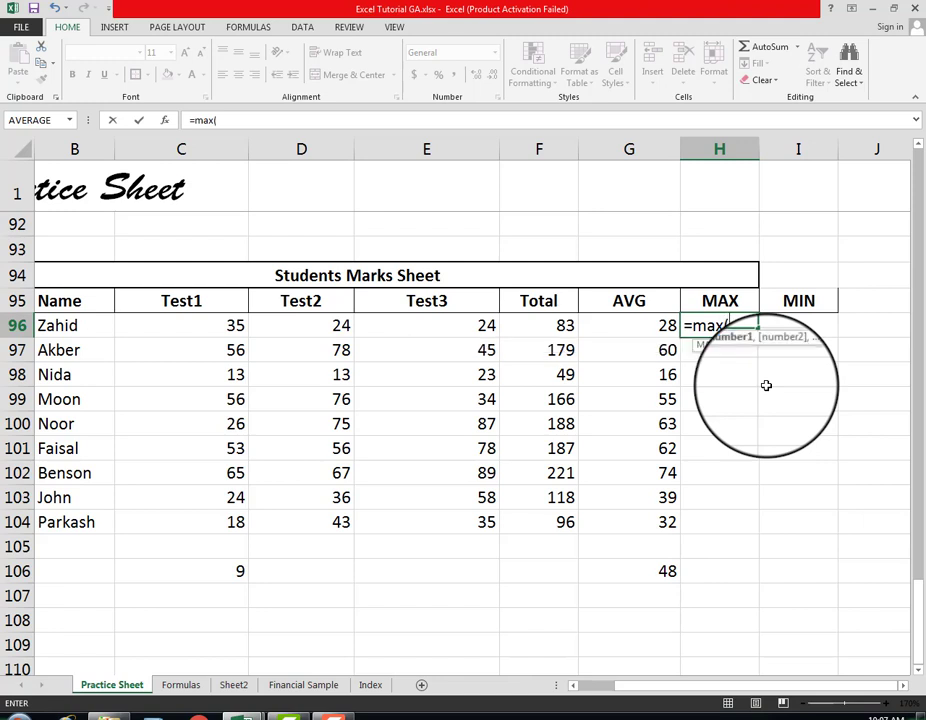
pyautogui.press('Left')
pyautogui.press('Left')
pyautogui.press('Left')
pyautogui.press('Left')
pyautogui.press('Left')
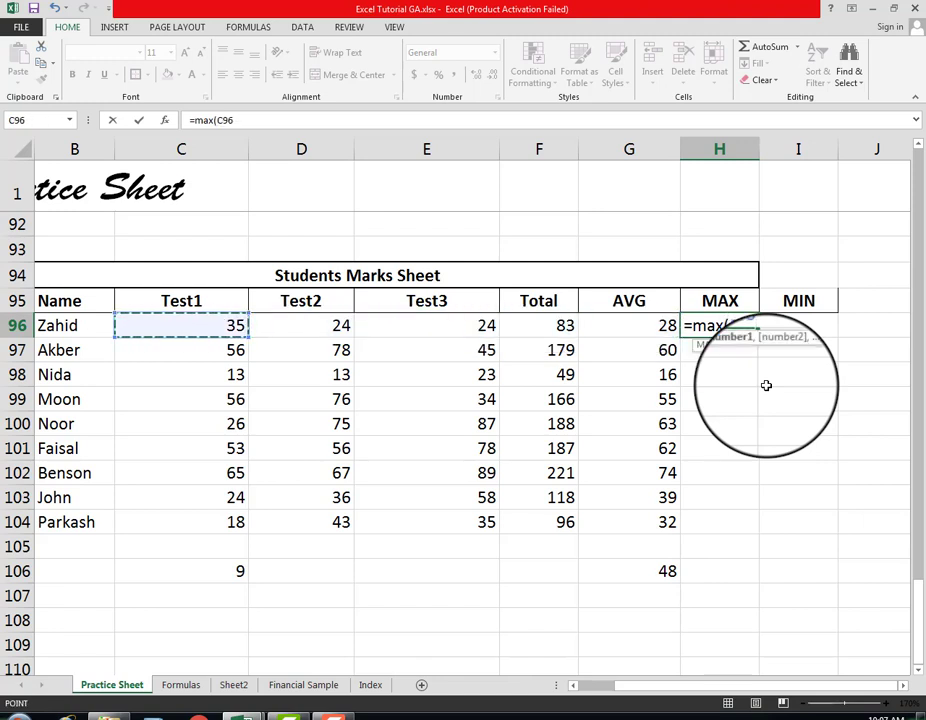
pyautogui.hotkey('shift', 'Right')
pyautogui.hotkey('shift', 'Right')
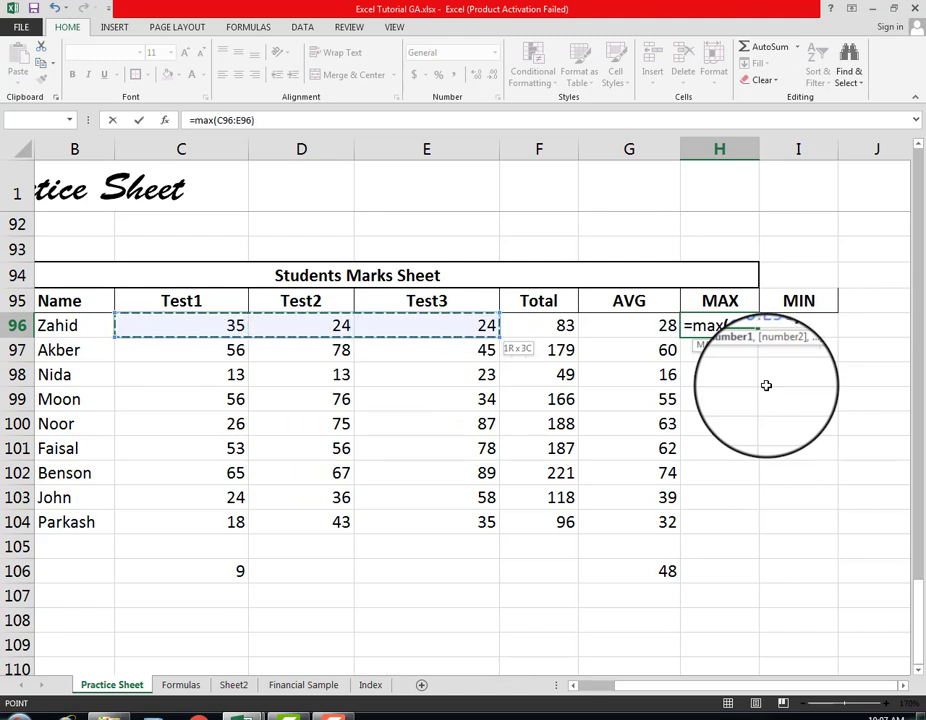
pyautogui.press('Return')
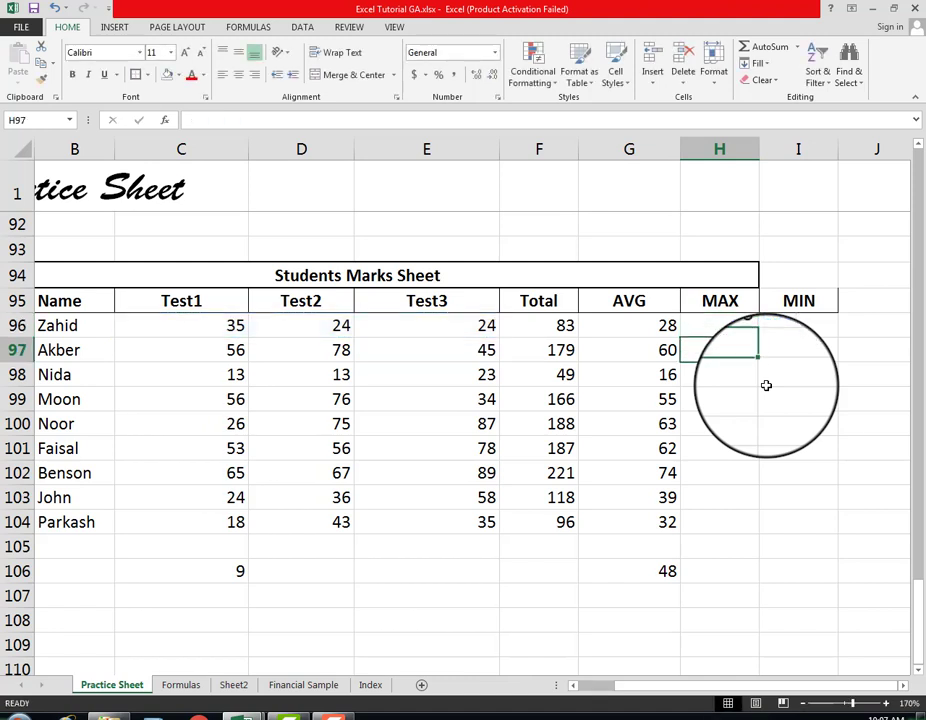
# Step: Enter =MIN(C96:E96) in I96 to find the first student's lowest test mark
pyautogui.press('Up')
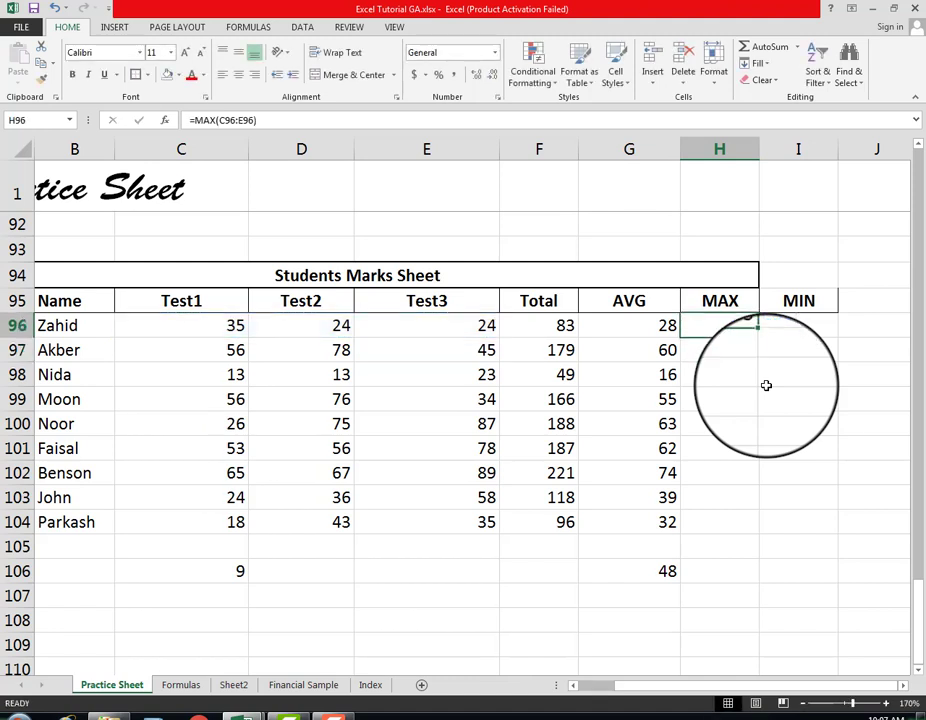
pyautogui.press('Right')
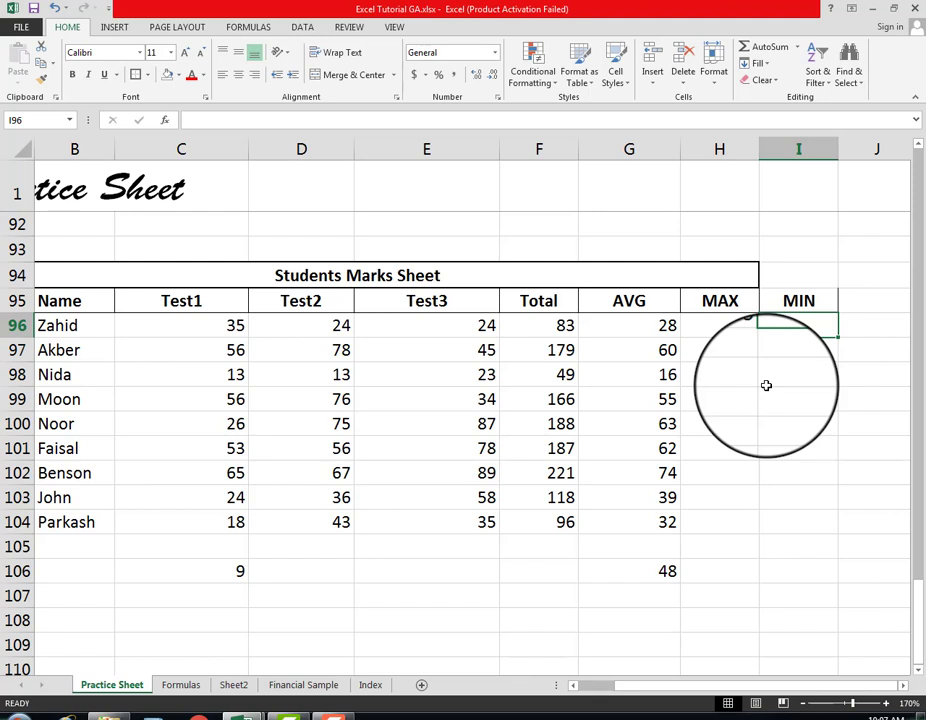
pyautogui.write('=')
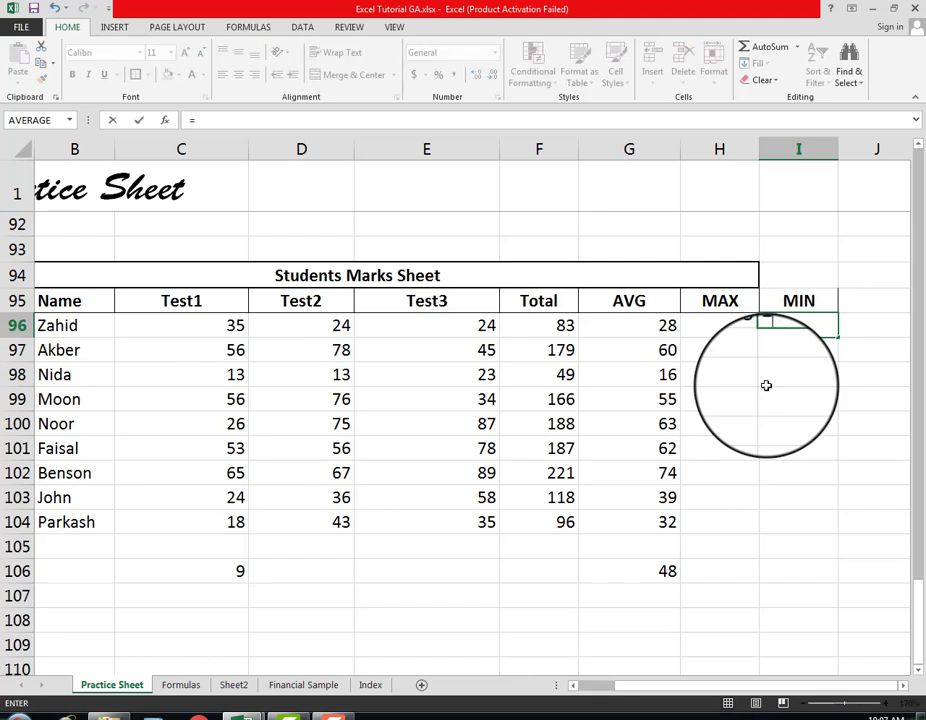
pyautogui.write('(')
pyautogui.press('BackSpace')
pyautogui.write(',in')
pyautogui.press('BackSpace')
pyautogui.press('BackSpace')
pyautogui.press('BackSpace')
pyautogui.write('min')
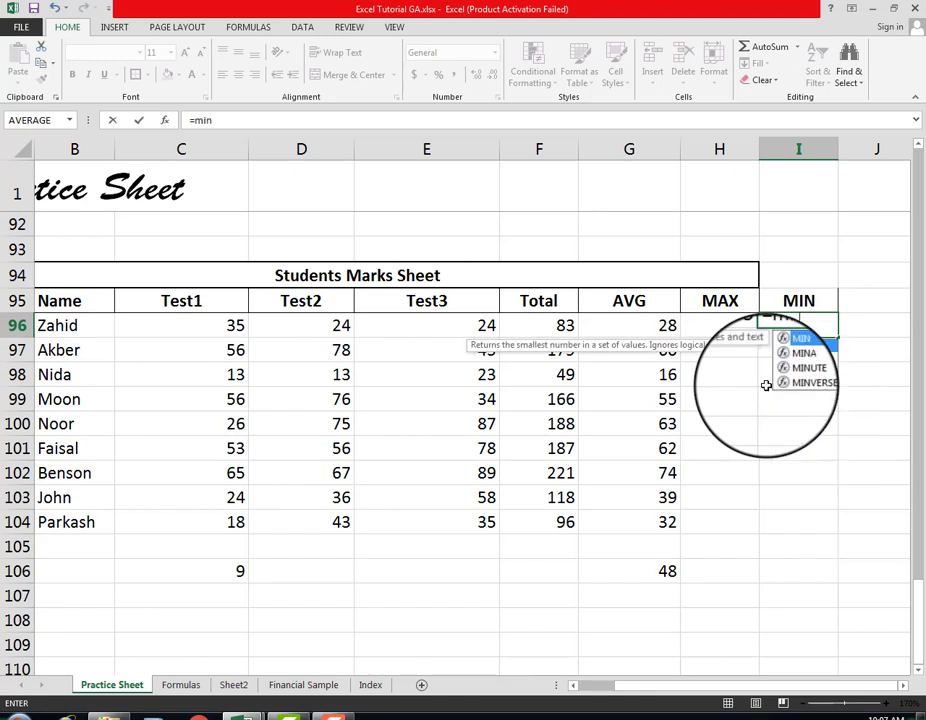
pyautogui.write('(')
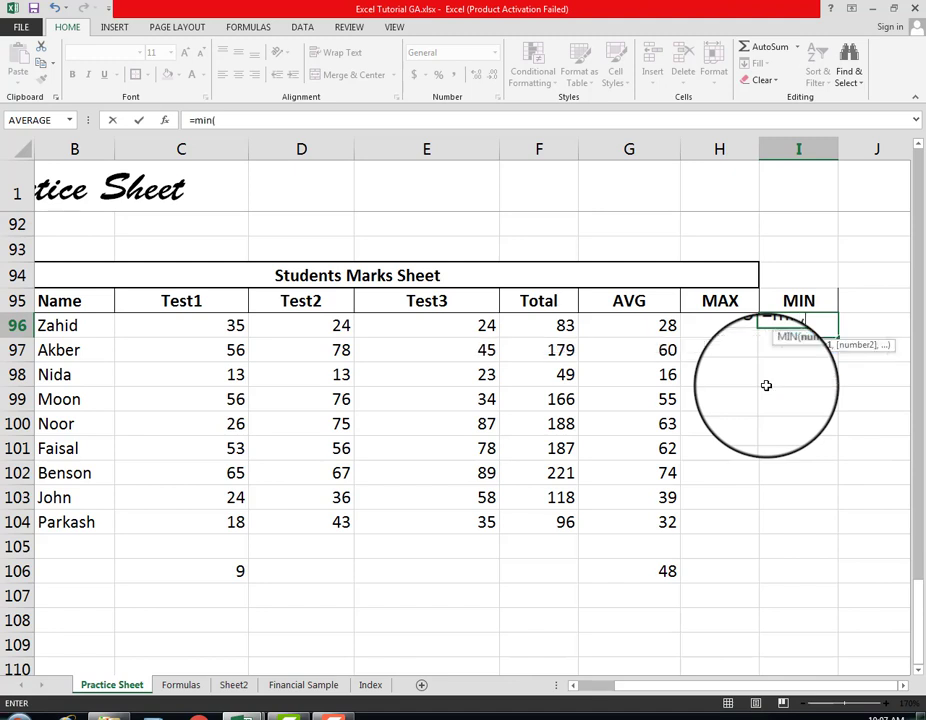
pyautogui.press('Left')
pyautogui.press('Left')
pyautogui.press('Left')
pyautogui.press('Left')
pyautogui.press('Left')
pyautogui.press('Left')
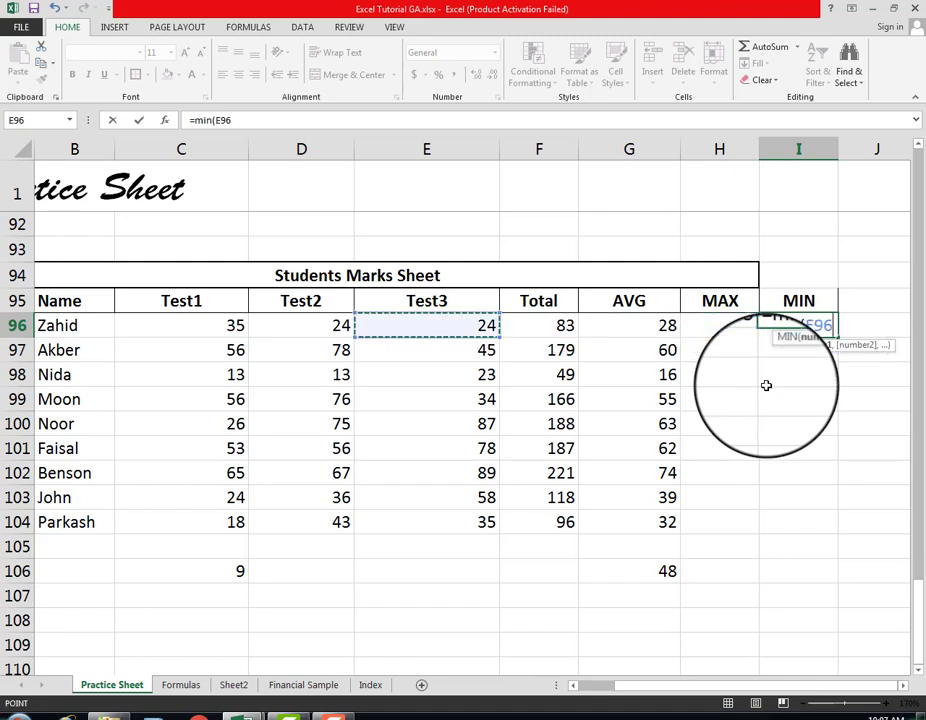
pyautogui.hotkey('shift', 'Right')
pyautogui.hotkey('shift', 'Right')
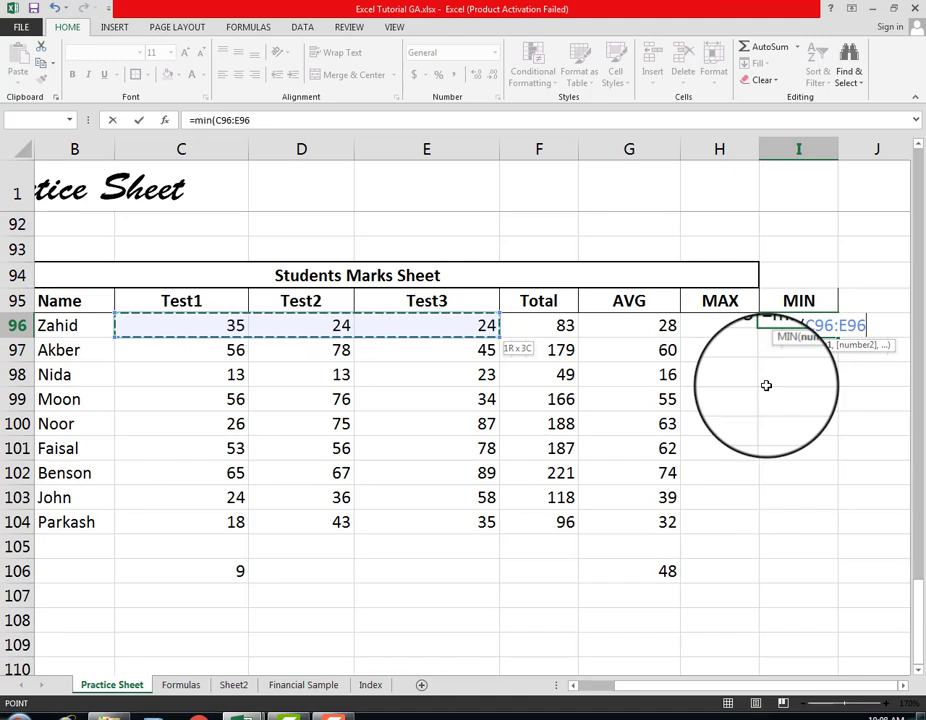
pyautogui.write(')')
pyautogui.press('Return')
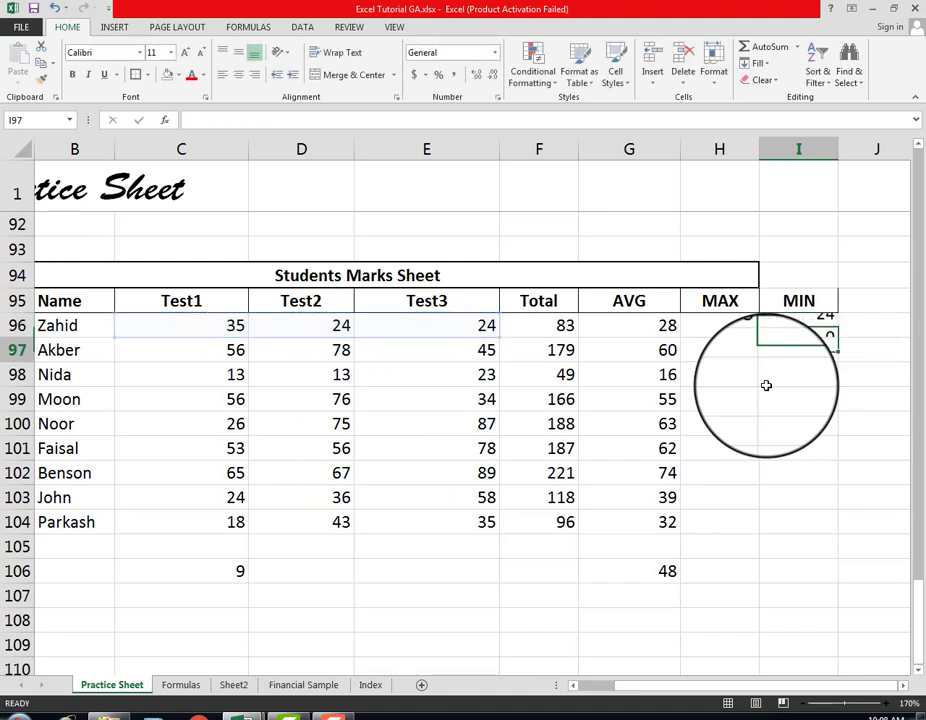
pyautogui.press('Up')
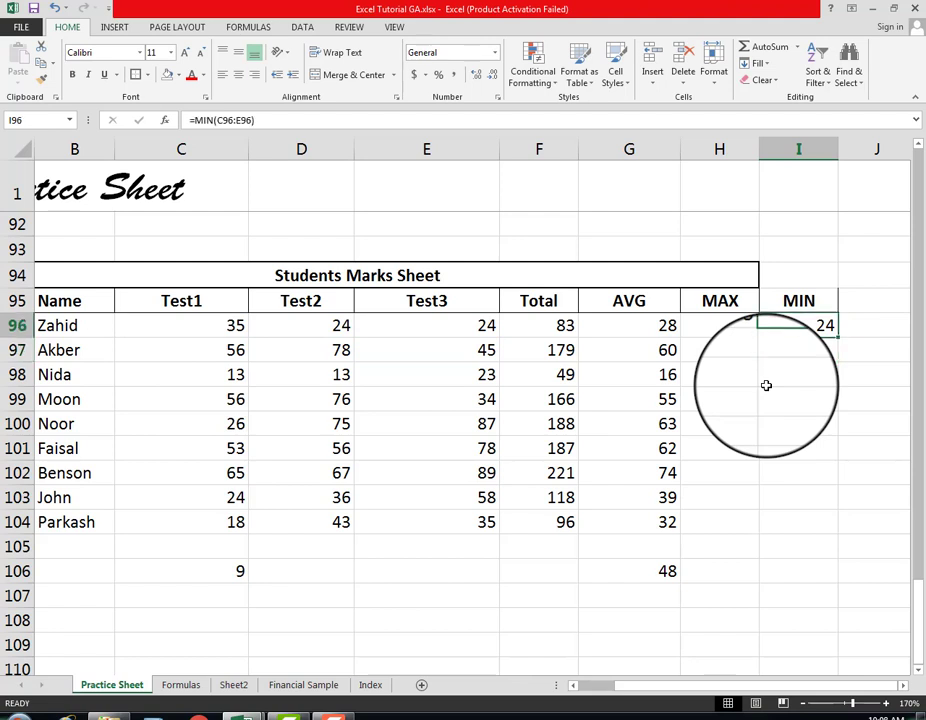
# Step: Copy the first student's MAX formula from H96 into H97:H99
pyautogui.press('Left')
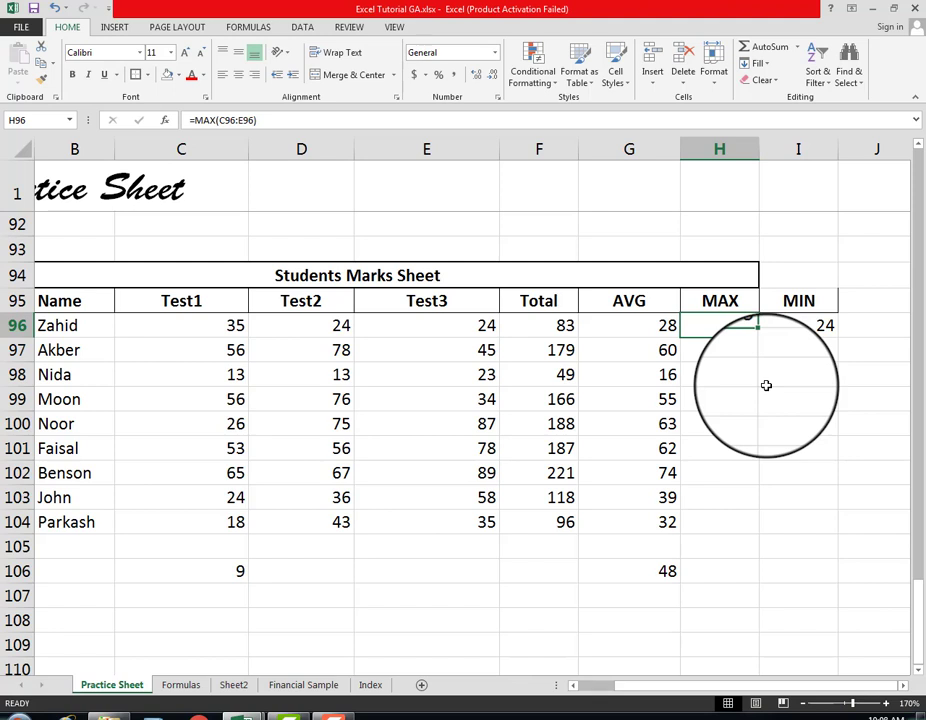
pyautogui.press('Down')
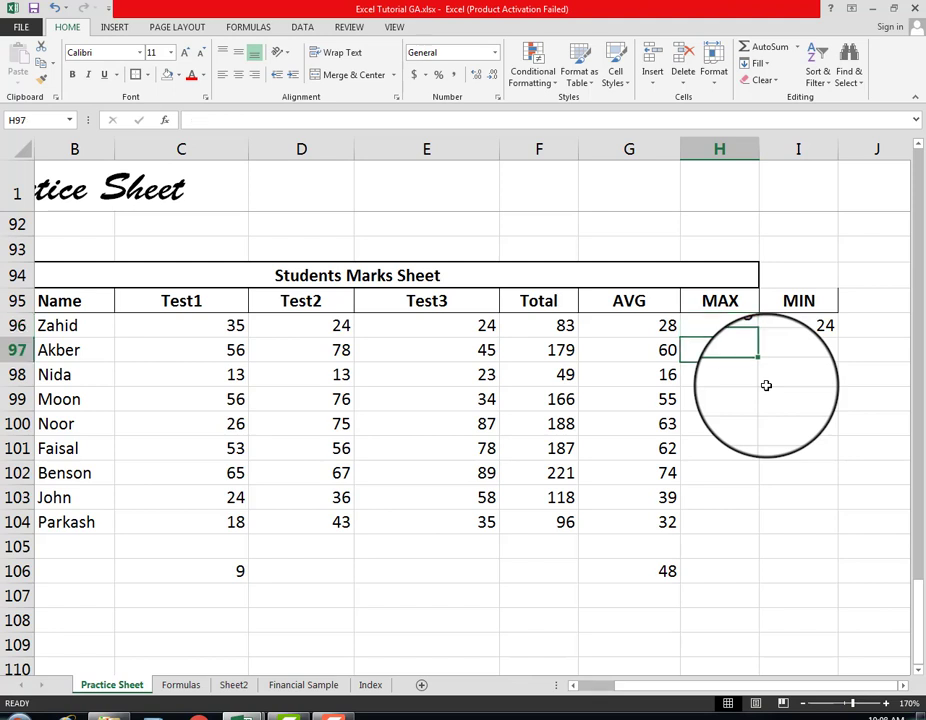
pyautogui.press('Up')
pyautogui.hotkey('ctrl', 'c')
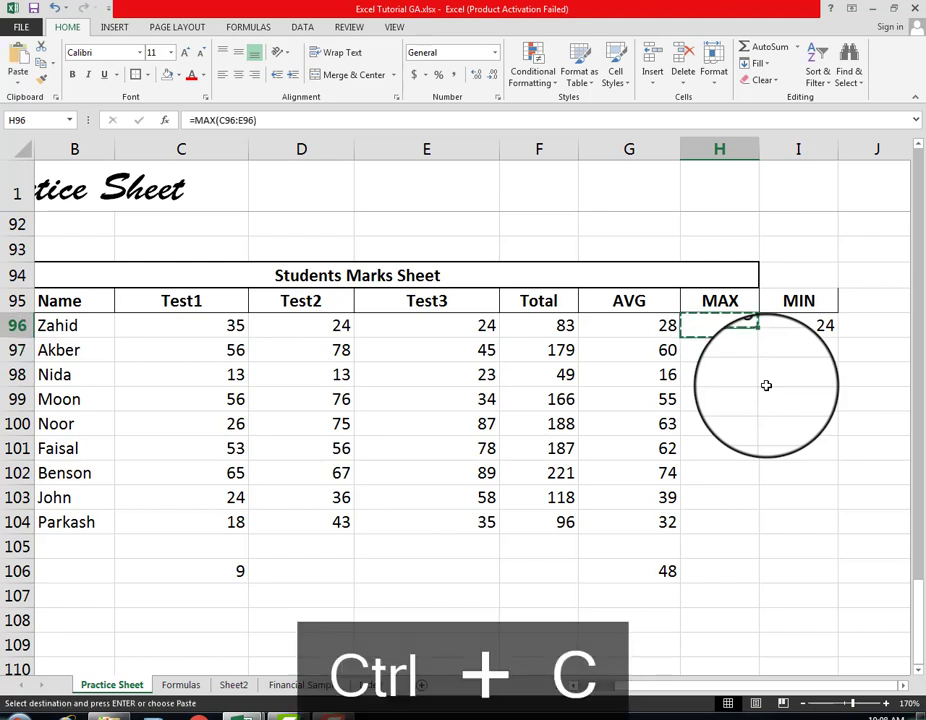
pyautogui.press('Down')
pyautogui.hotkey('shift', 'Down')
pyautogui.hotkey('shift', 'Down')
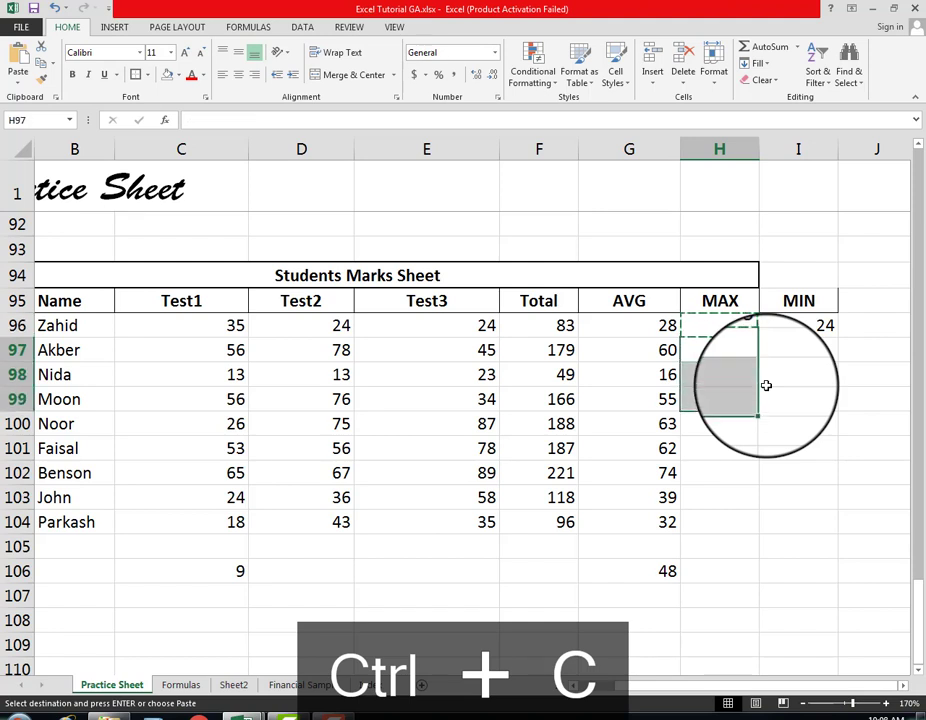
pyautogui.hotkey('ctrl', 'v')
pyautogui.press('Up')
pyautogui.press('Down')
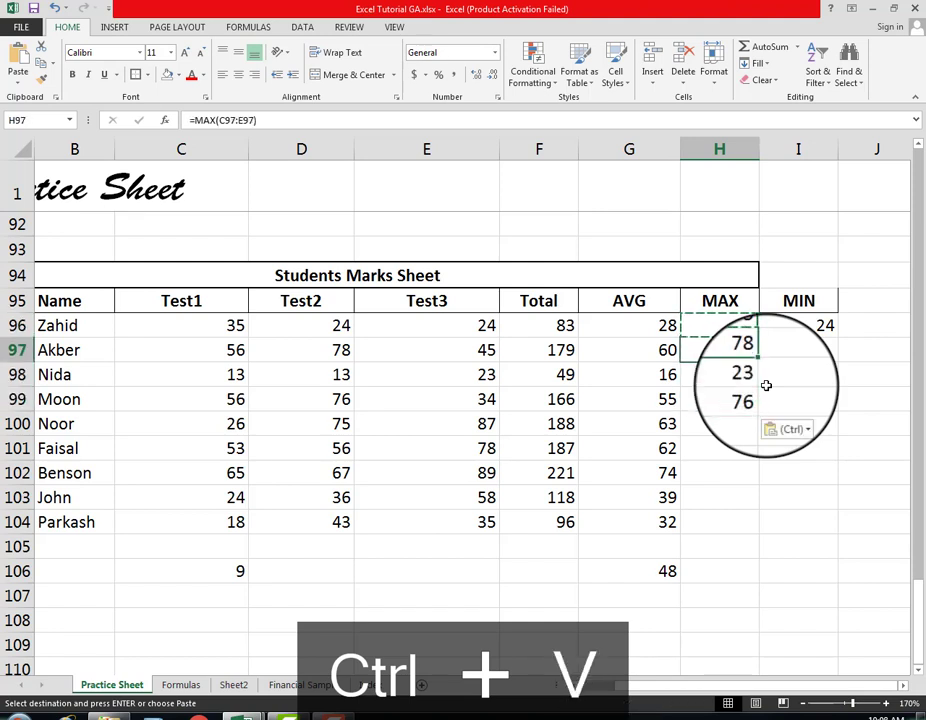
# Step: Clear the copied MAX formulas from H97:H99
pyautogui.hotkey('shift', 'Down')
pyautogui.hotkey('shift', 'Down')
pyautogui.press('Delete')
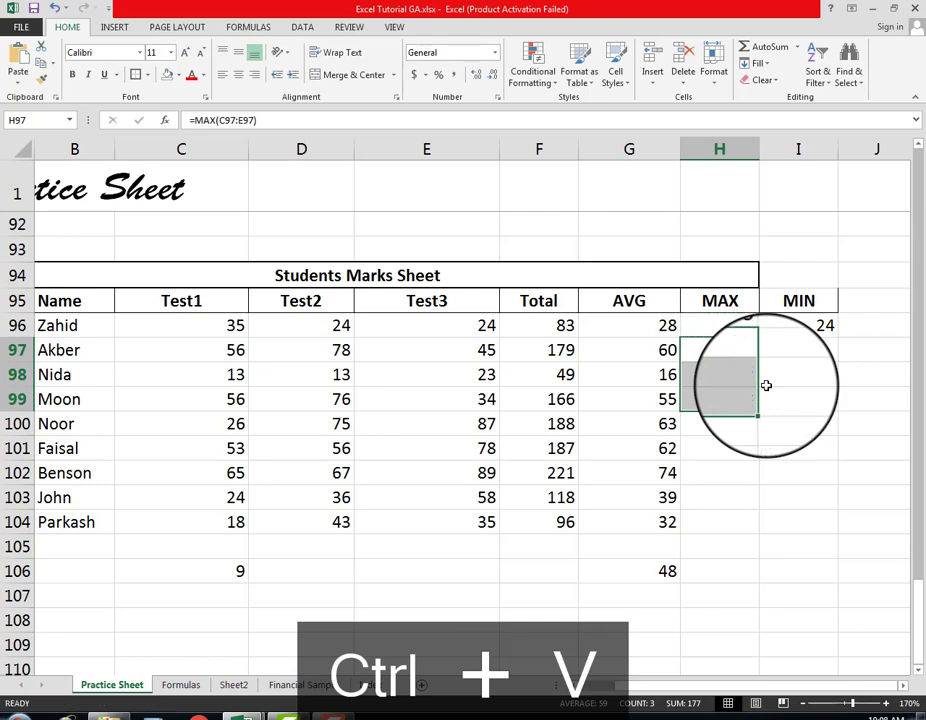
# Step: Copy the MAX and MIN formulas in H96:I96 together into H97:I104 for the remaining students
pyautogui.press('Up')
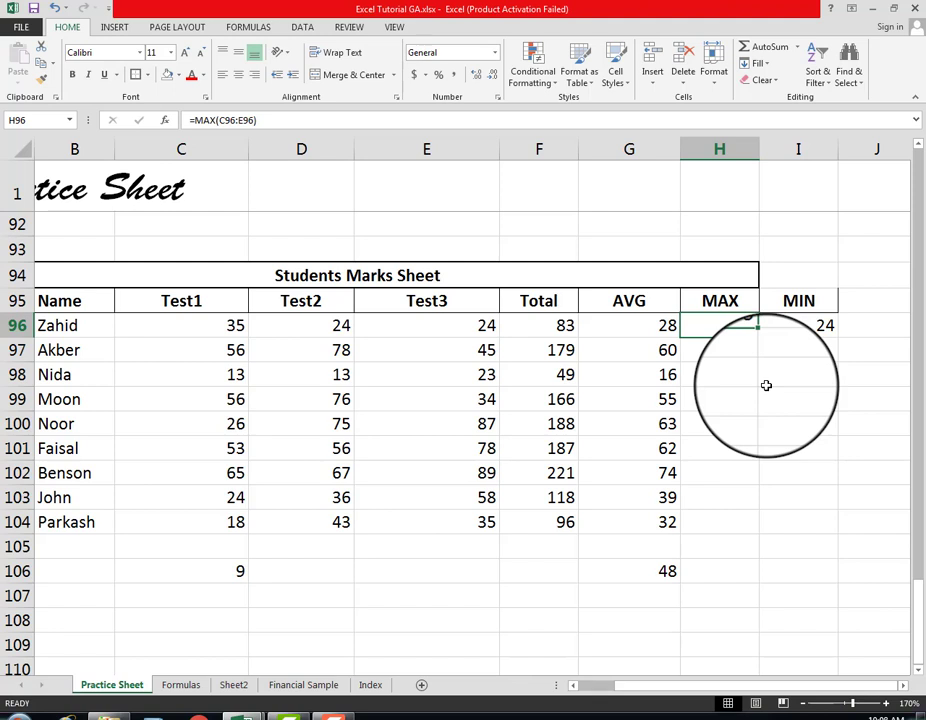
pyautogui.press('Right')
pyautogui.press('Left')
pyautogui.hotkey('shift', 'Right')
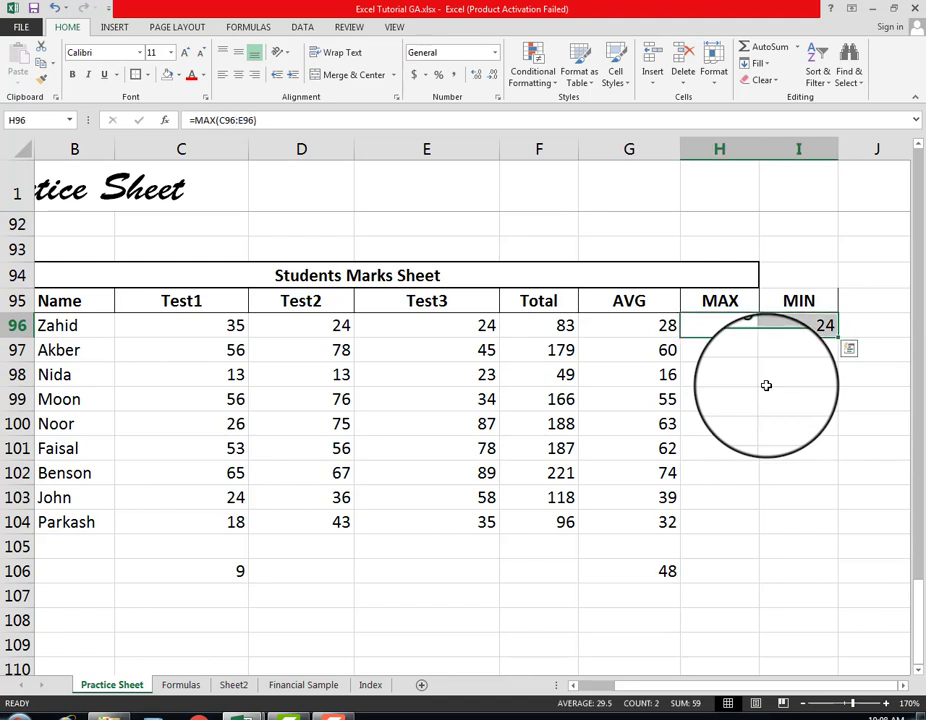
pyautogui.hotkey('ctrl', 'c')
pyautogui.press('Down')
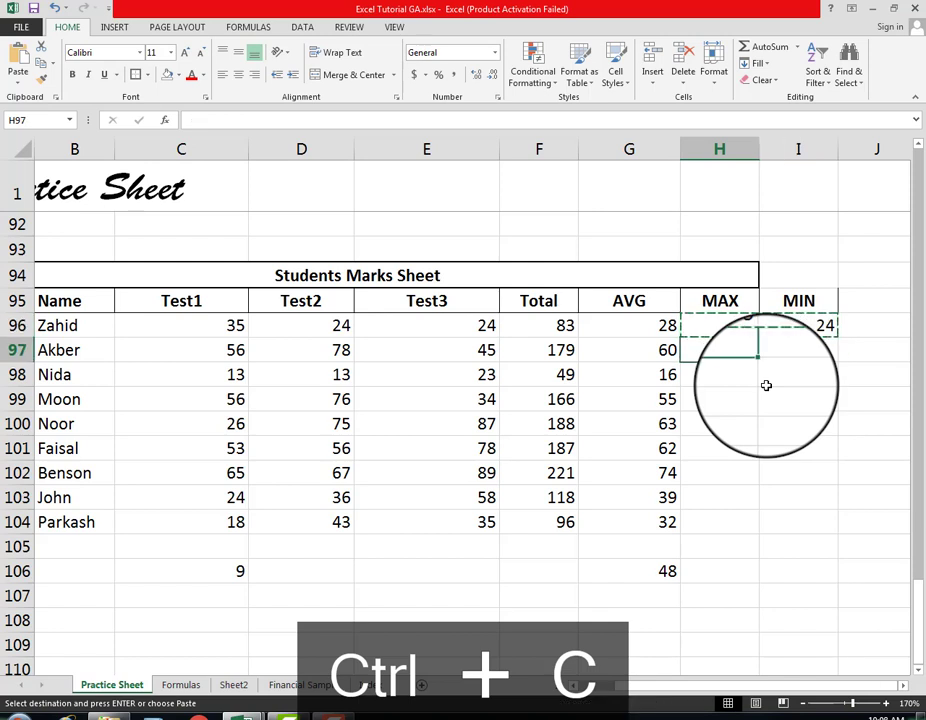
pyautogui.hotkey('shift', 'Down')
pyautogui.hotkey('shift', 'Down')
pyautogui.hotkey('shift', 'Down')
pyautogui.hotkey('shift', 'Down')
pyautogui.hotkey('shift', 'Down')
pyautogui.hotkey('shift', 'Down')
pyautogui.hotkey('shift', 'Down')
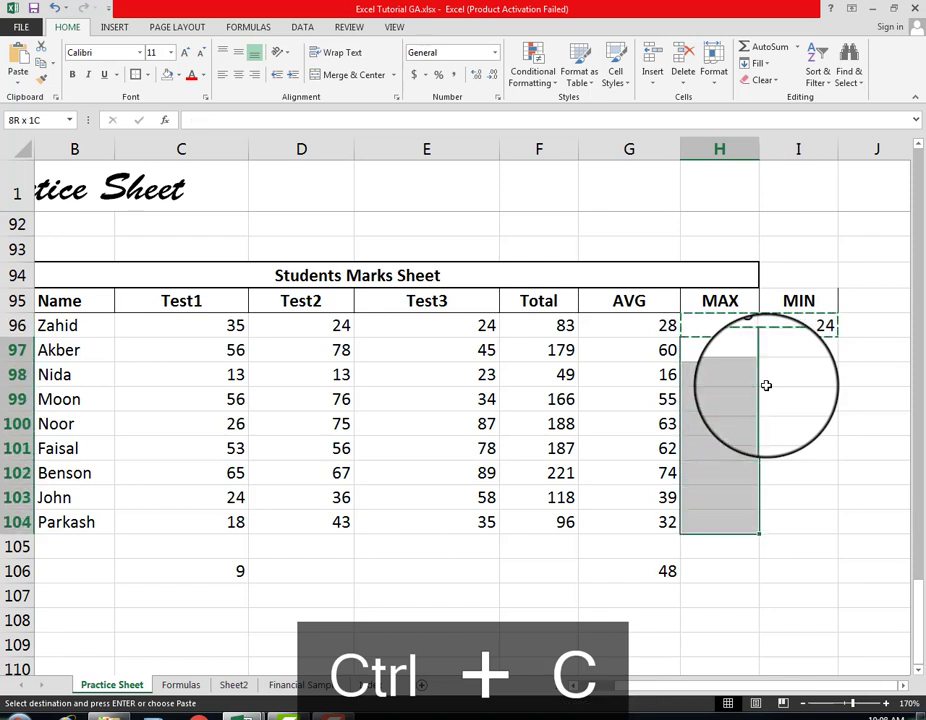
pyautogui.hotkey('shift', 'Right')
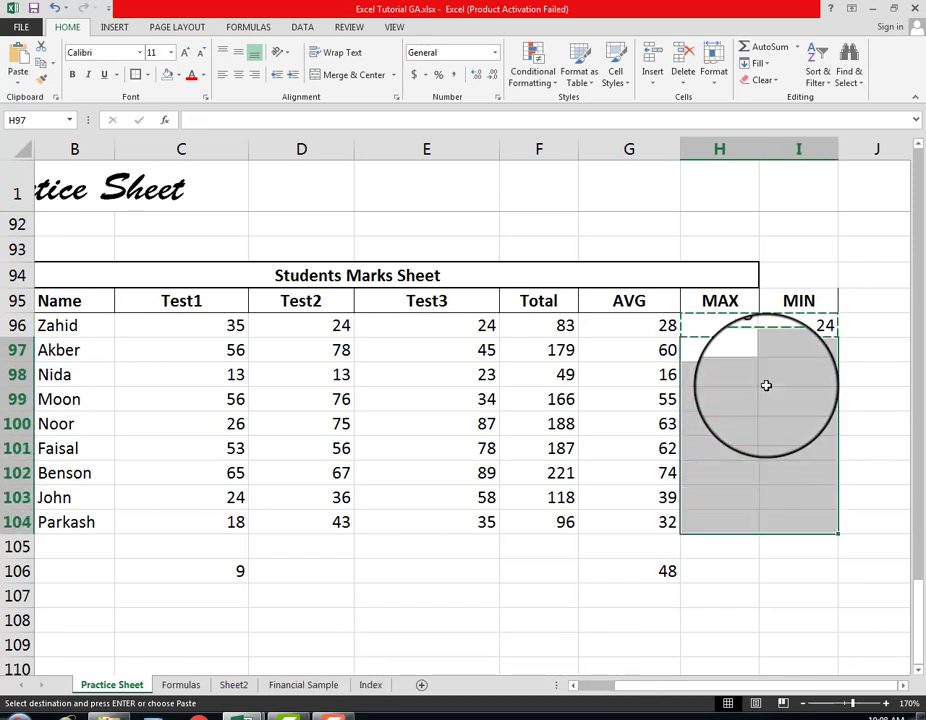
pyautogui.hotkey('ctrl', 'v')
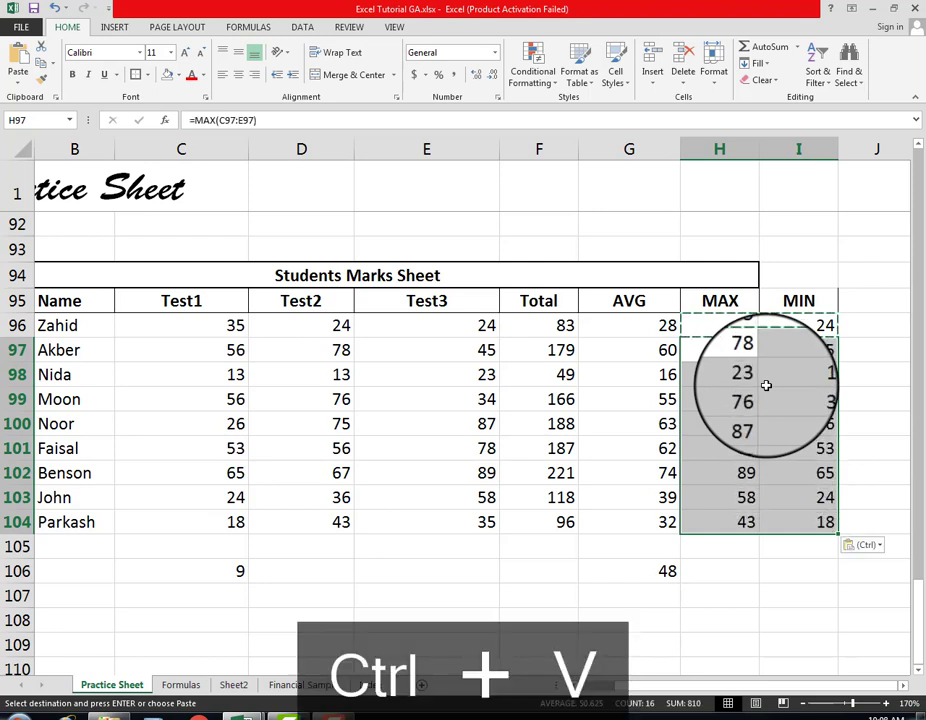
# Step: Examine the MAX formulas and highest marks for each student in H96:H104
pyautogui.press('Down')
pyautogui.press('Up')
pyautogui.press('Up')
pyautogui.press('Up')
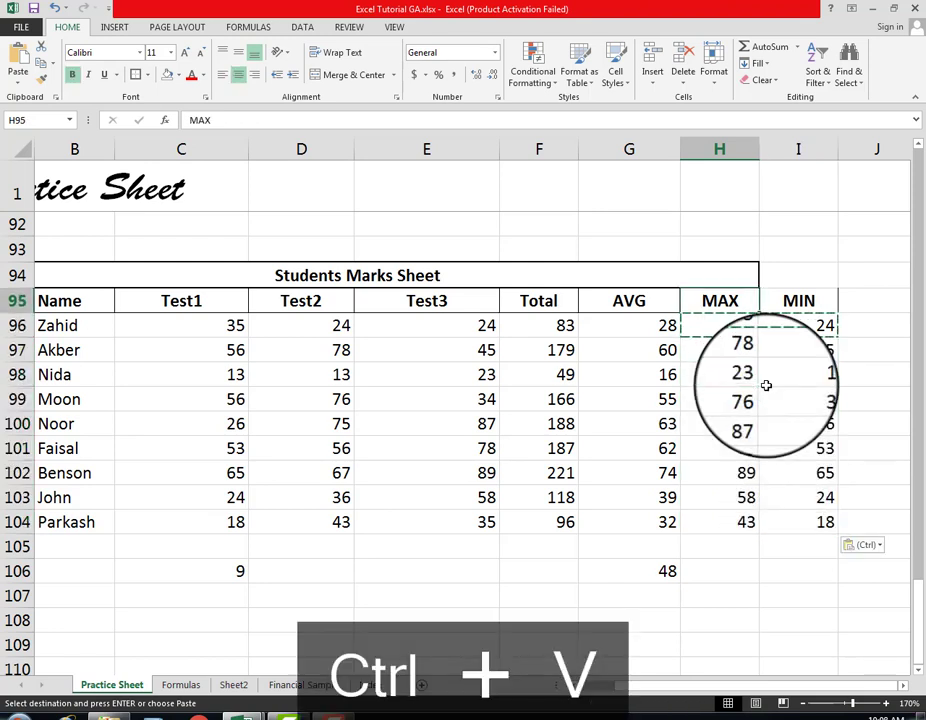
pyautogui.press('Down')
pyautogui.press('Down')
pyautogui.press('Down')
pyautogui.press('Down')
pyautogui.press('Down')
pyautogui.press('Down')
pyautogui.press('Down')
pyautogui.press('Down')
pyautogui.press('Down')
pyautogui.press('Down')
pyautogui.press('Down')
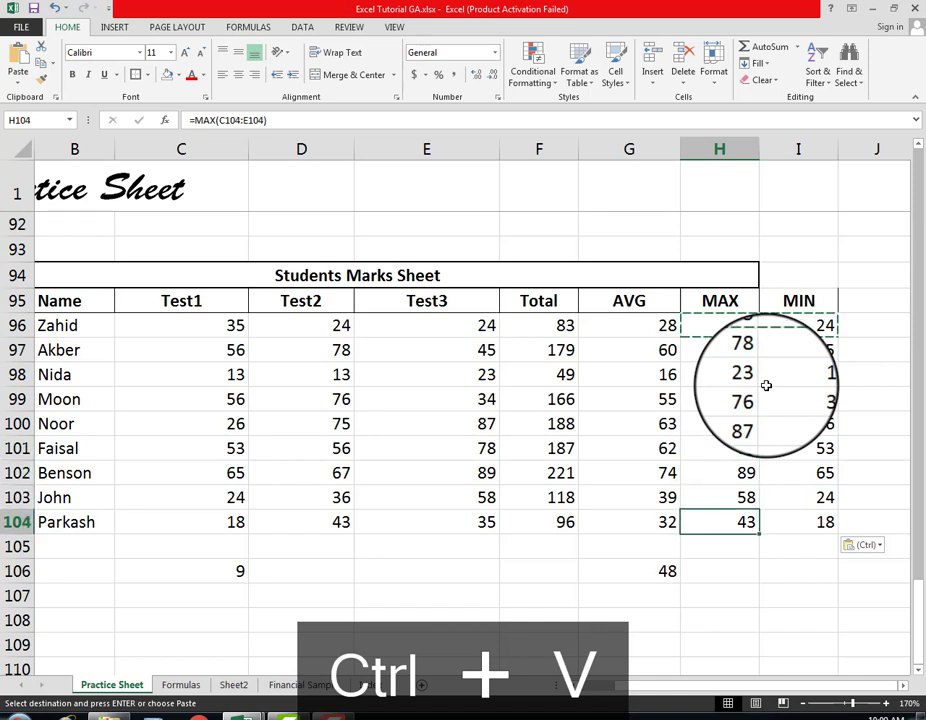
pyautogui.press('Up')
pyautogui.press('Up')
pyautogui.press('Up')
pyautogui.press('Up')
pyautogui.press('Up')
pyautogui.press('Up')
pyautogui.press('Up')
pyautogui.press('Up')
pyautogui.press('Up')
pyautogui.press('Up')
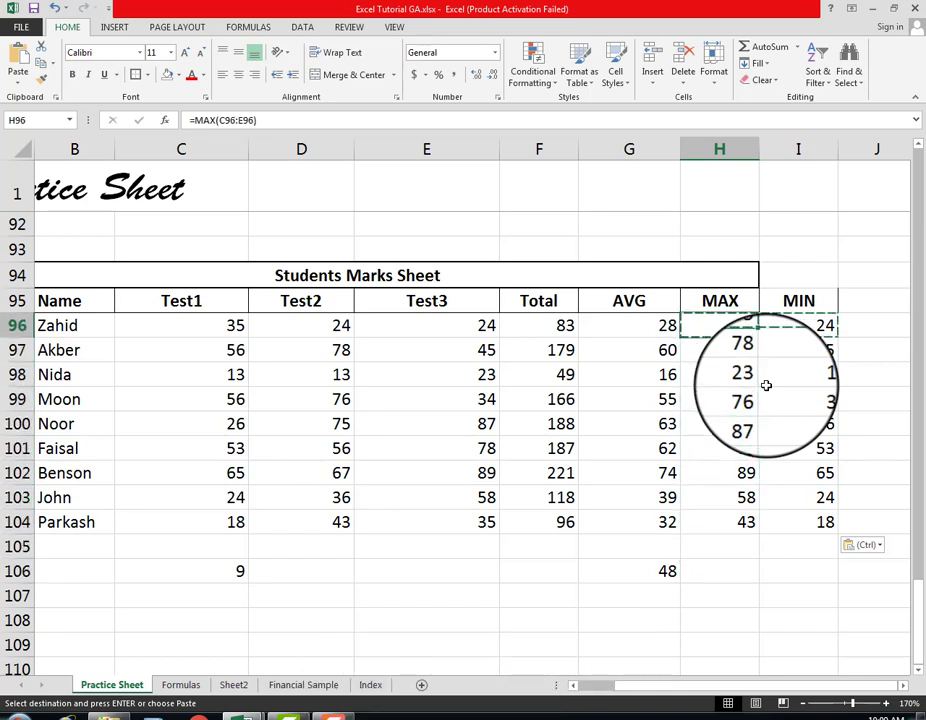
# Step: Examine the MIN formulas and lowest marks for each student in I96:I104
pyautogui.press('Right')
pyautogui.press('Down')
pyautogui.press('Down')
pyautogui.press('Down')
pyautogui.press('Down')
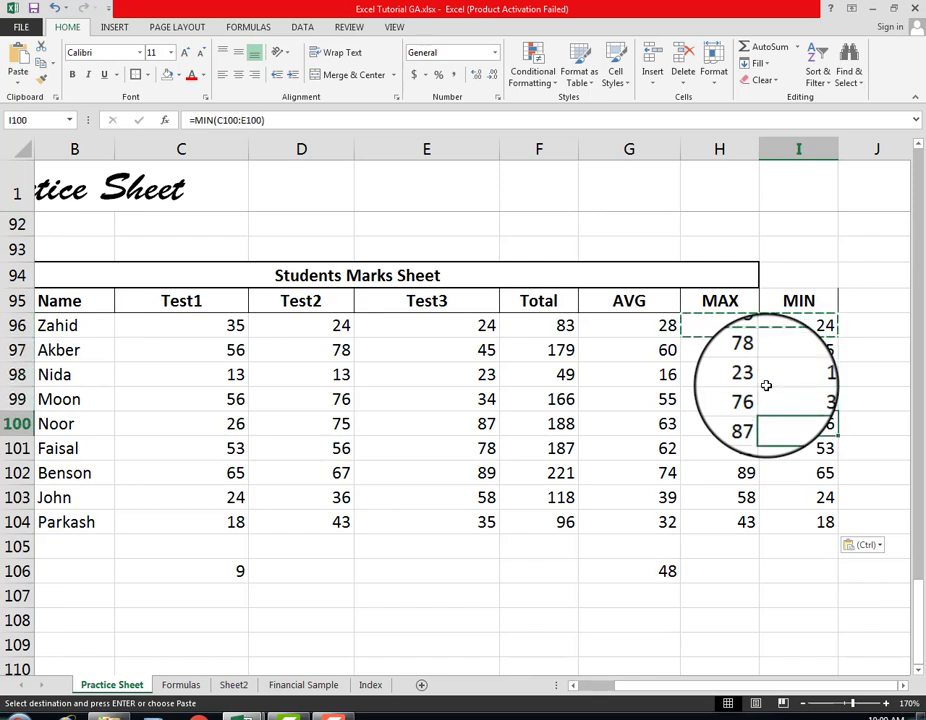
pyautogui.press('Down')
pyautogui.press('Down')
pyautogui.press('Down')
pyautogui.press('Down')
pyautogui.press('Down')
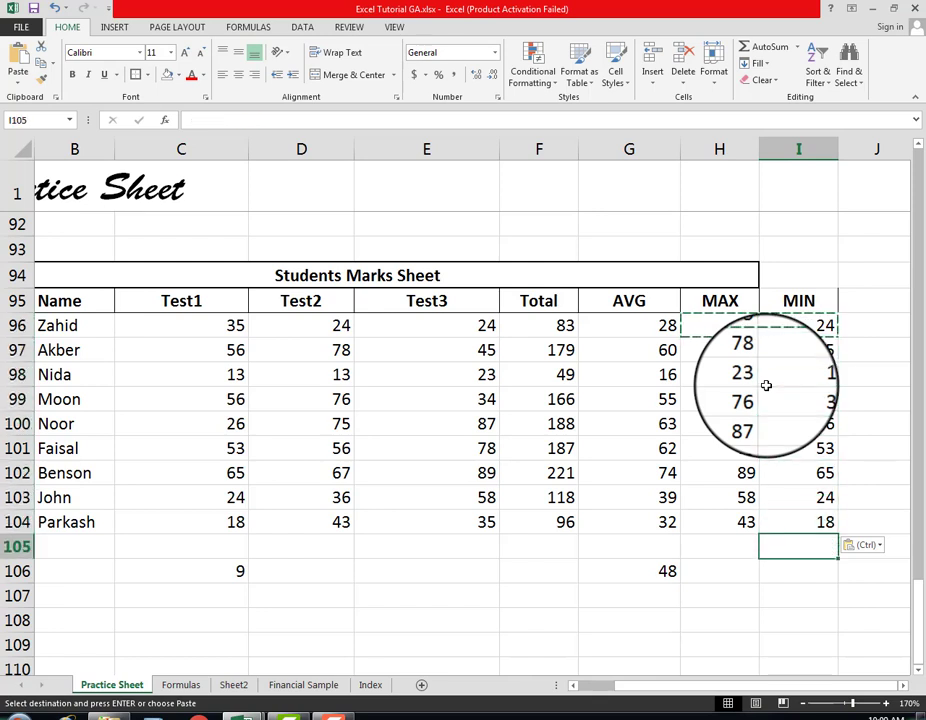
pyautogui.press('Up')
pyautogui.press('Up')
pyautogui.press('Up')
pyautogui.press('Up')
pyautogui.press('Up')
pyautogui.press('Up')
pyautogui.press('Up')
pyautogui.press('Up')
pyautogui.press('Up')
pyautogui.press('Up')
pyautogui.press('Up')
pyautogui.press('Up')
pyautogui.press('Up')
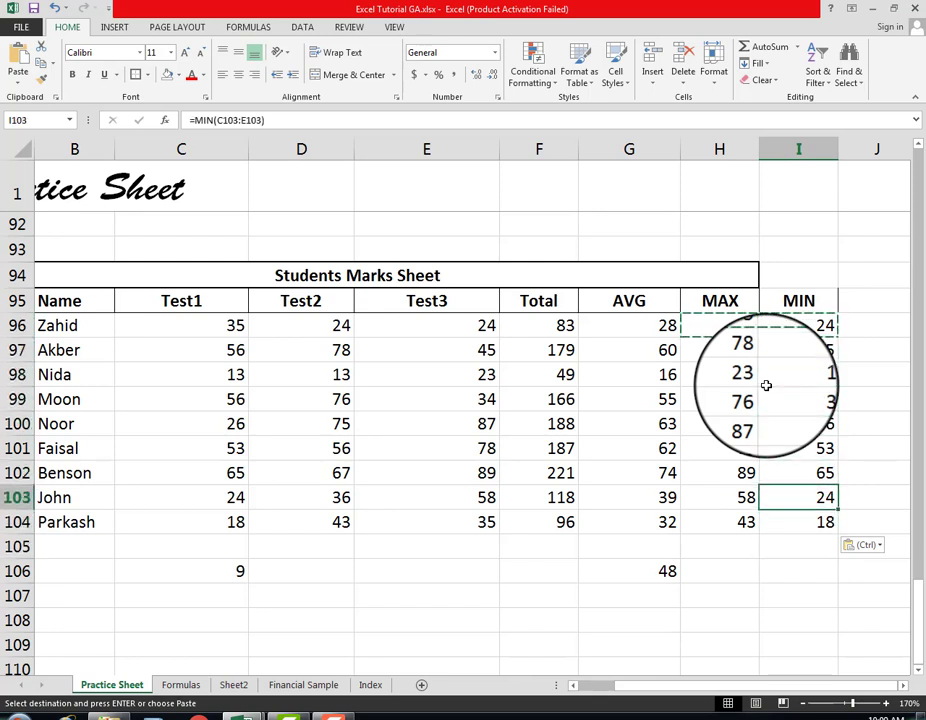
pyautogui.press('Down')
pyautogui.press('Down')
pyautogui.press('Down')
pyautogui.press('Down')
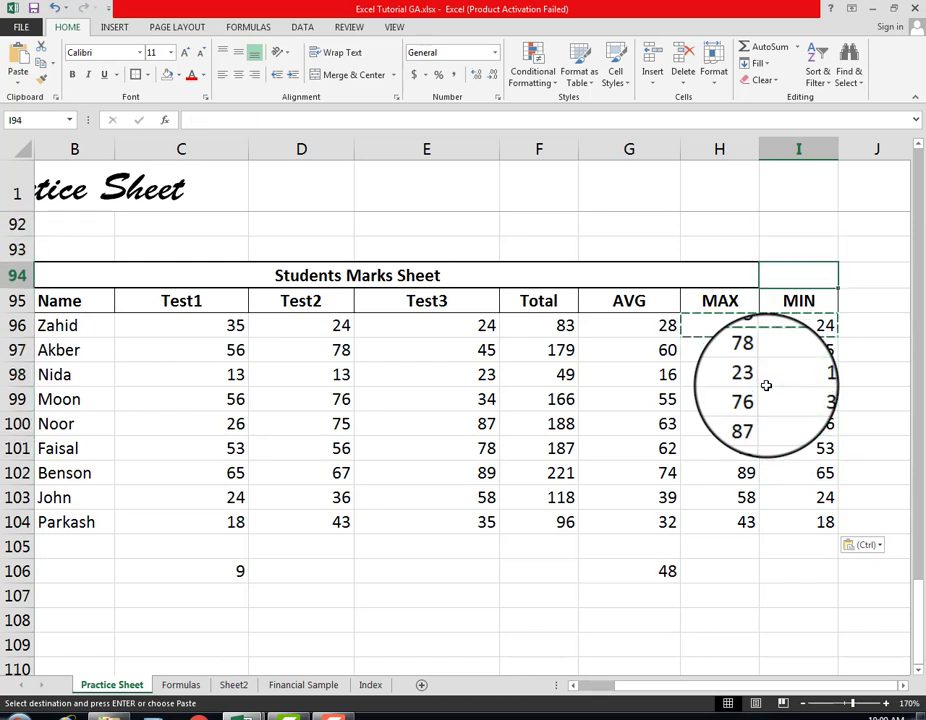
# Step: Compare the first student's test marks with the Total, AVG, MAX and MIN formulas across row 96
pyautogui.press('Left')
pyautogui.press('Left')
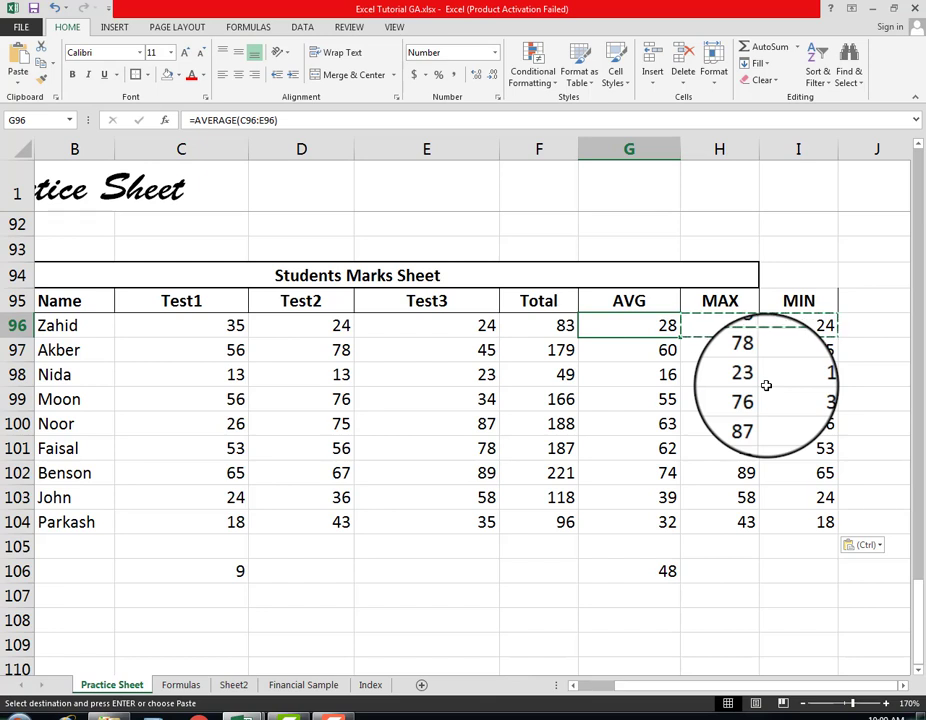
pyautogui.press('Left')
pyautogui.press('Left')
pyautogui.press('Left')
pyautogui.press('Left')
pyautogui.press('Left')
pyautogui.press('Left')
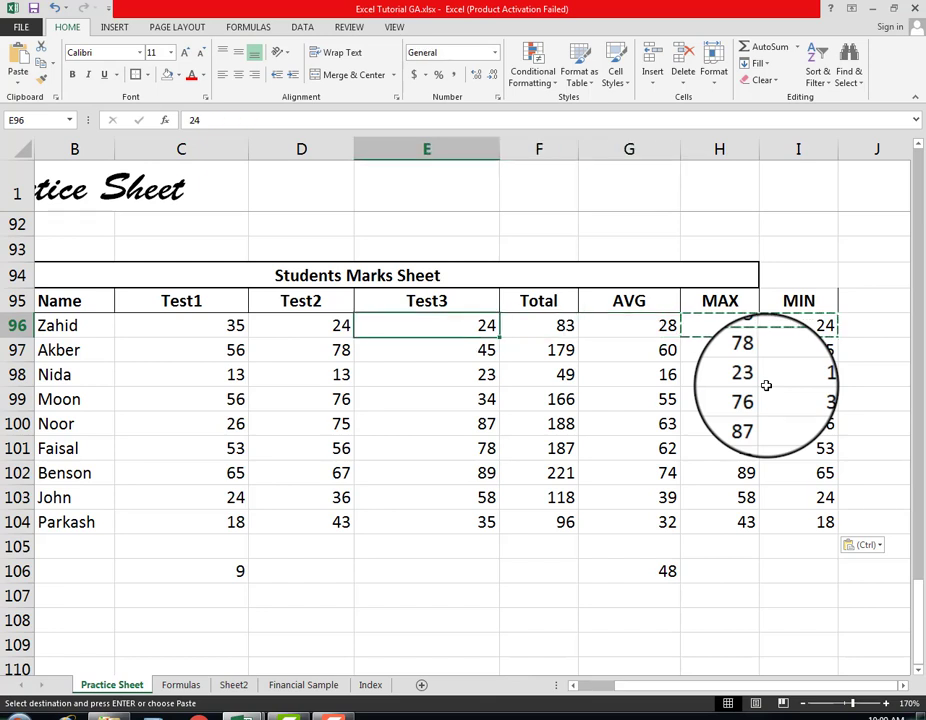
pyautogui.press('Right')
pyautogui.press('Right')
pyautogui.press('Right')
pyautogui.press('Right')
pyautogui.press('Right')
pyautogui.press('Right')
pyautogui.press('Right')
pyautogui.press('Right')
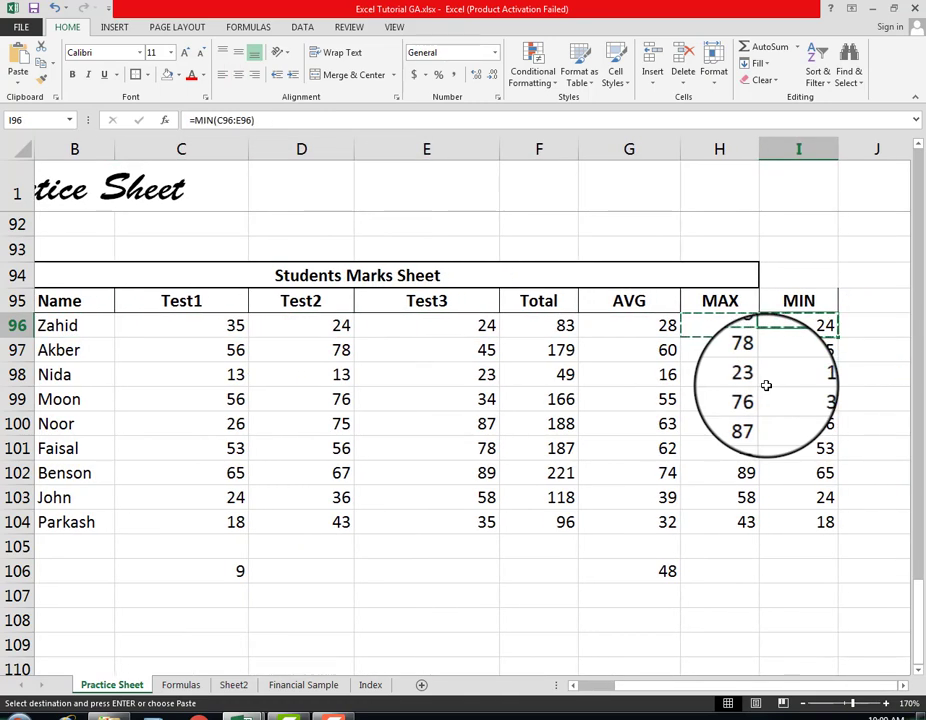
pyautogui.press('Left')
pyautogui.press('Left')
pyautogui.press('Left')
pyautogui.press('Left')
pyautogui.press('Left')
pyautogui.press('Left')
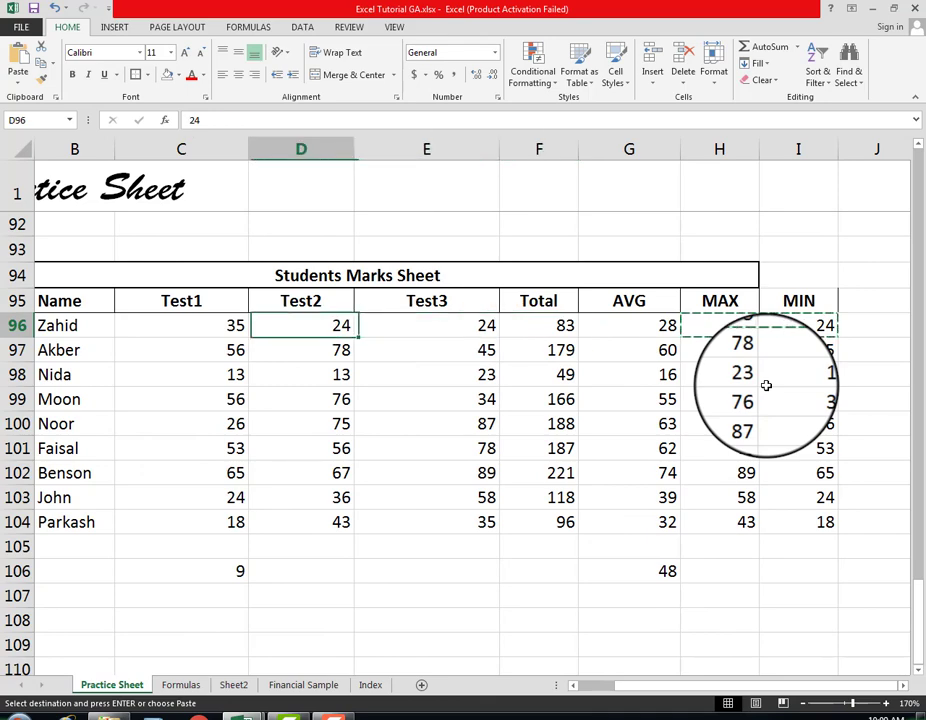
pyautogui.press('Left')
pyautogui.press('Left')
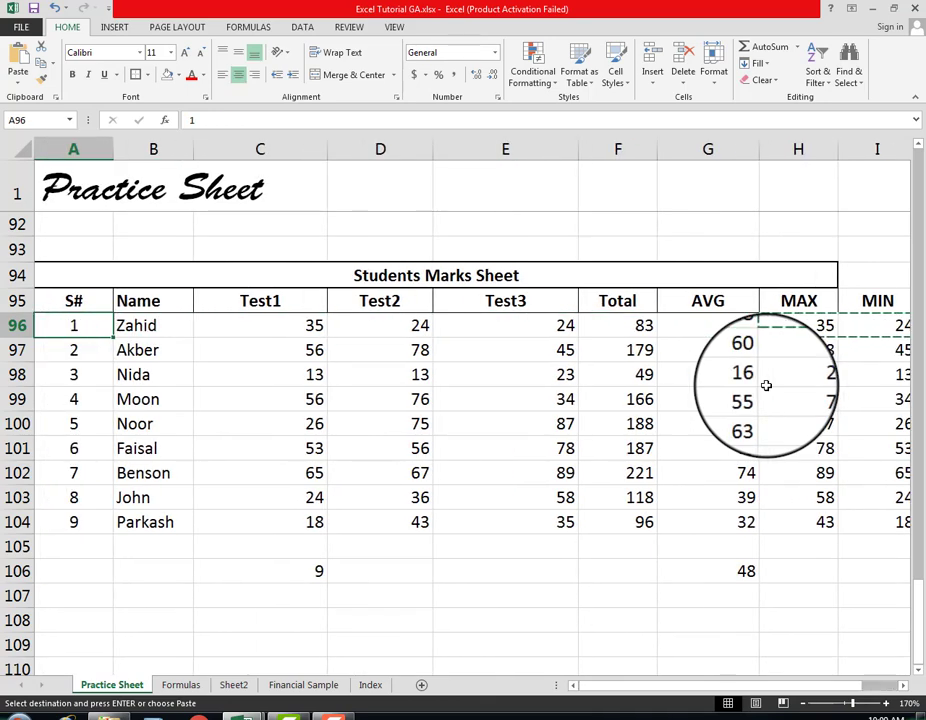
pyautogui.press('Right')
pyautogui.press('Right')
pyautogui.press('Right')
pyautogui.press('Right')
pyautogui.press('Right')
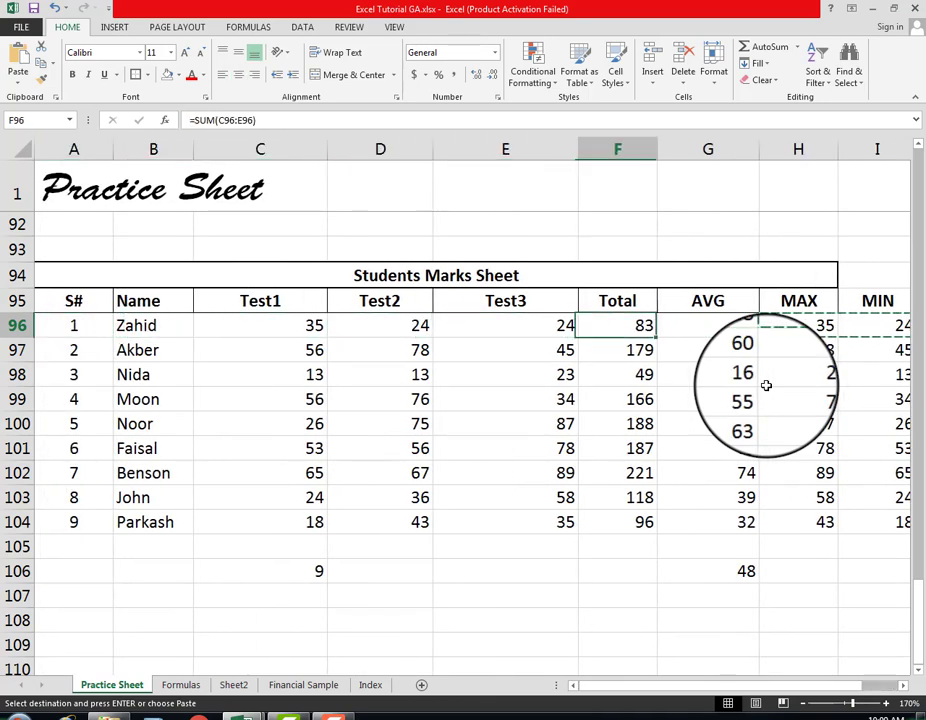
pyautogui.press('Right')
pyautogui.press('Right')
pyautogui.press('Right')
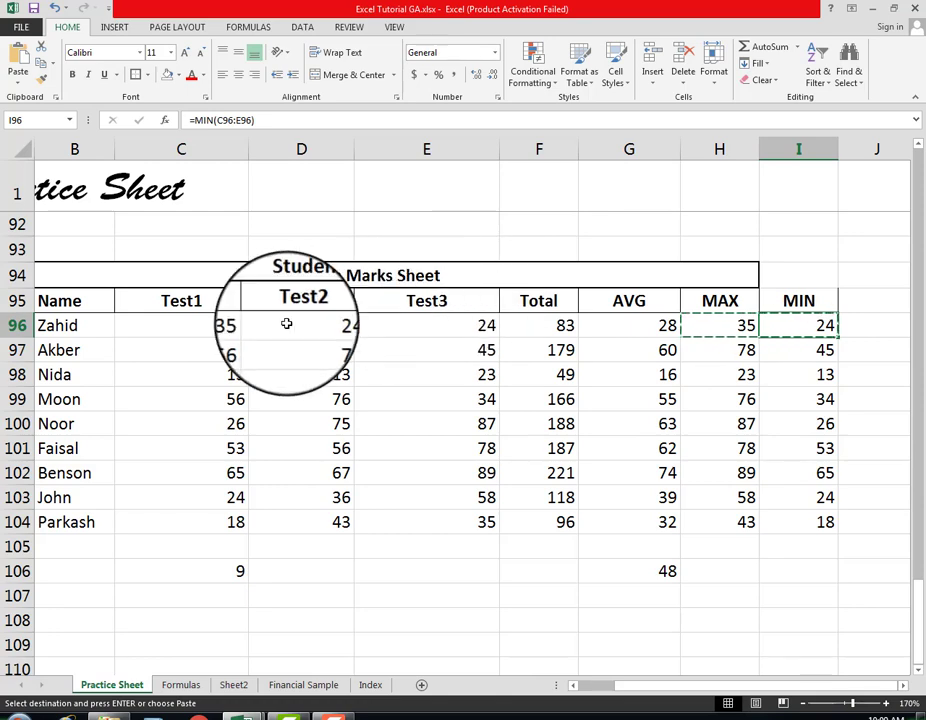
# Step: Highlight all test marks in C96:E104 and review the first student's formulas in F96:I96
pyautogui.click(185, 330)
pyautogui.moveTo(185, 330); pyautogui.dragTo(462, 505)
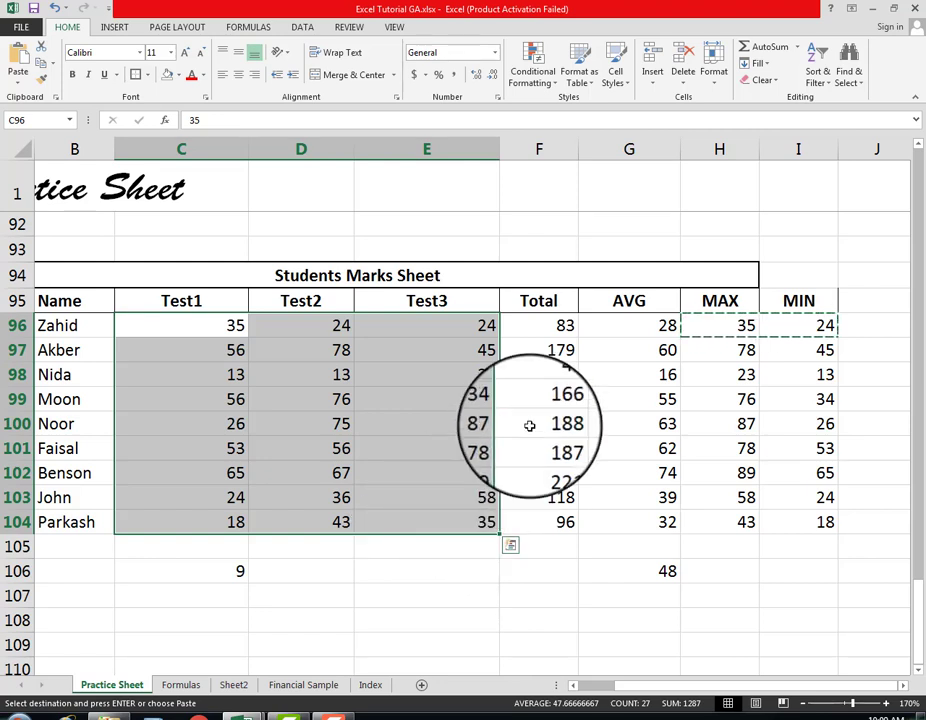
pyautogui.click(546, 324)
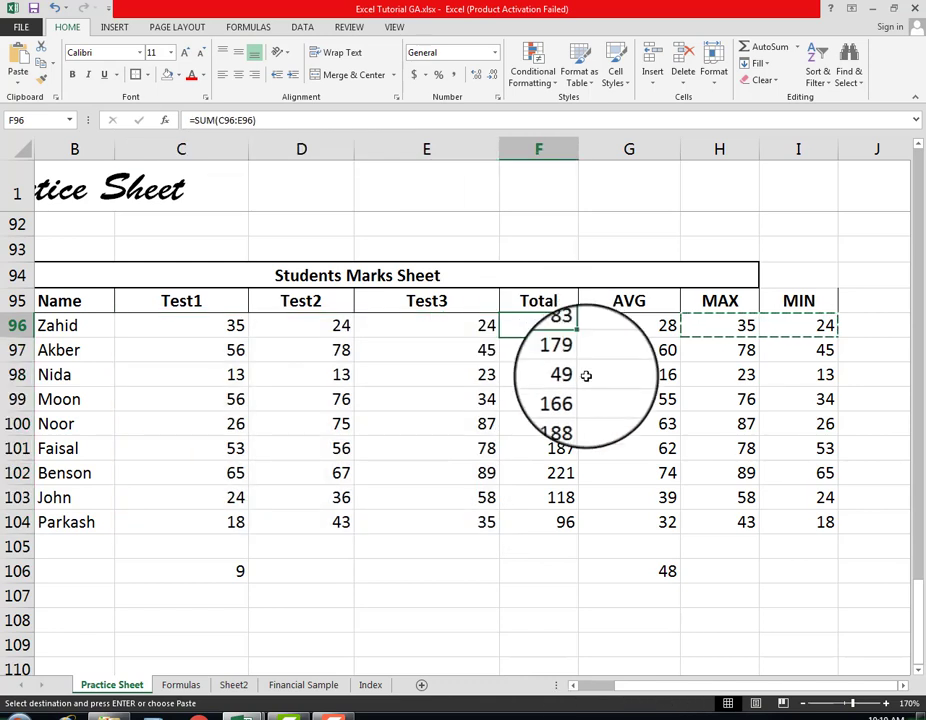
pyautogui.press('Right')
pyautogui.press('Right')
pyautogui.press('Right')
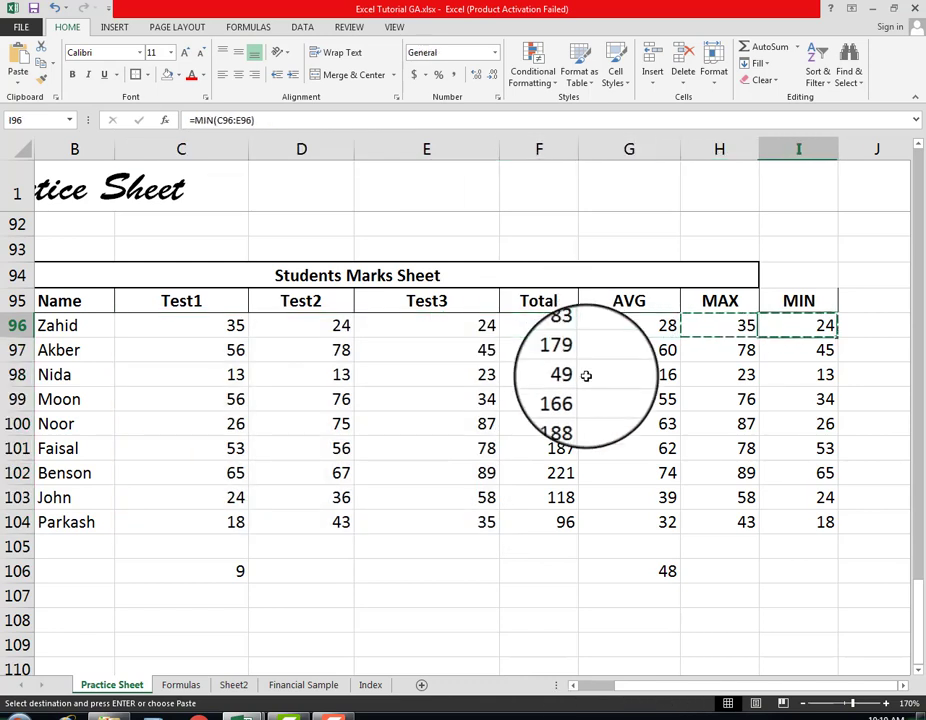
pyautogui.press('Left')
pyautogui.press('Left')
pyautogui.press('Left')
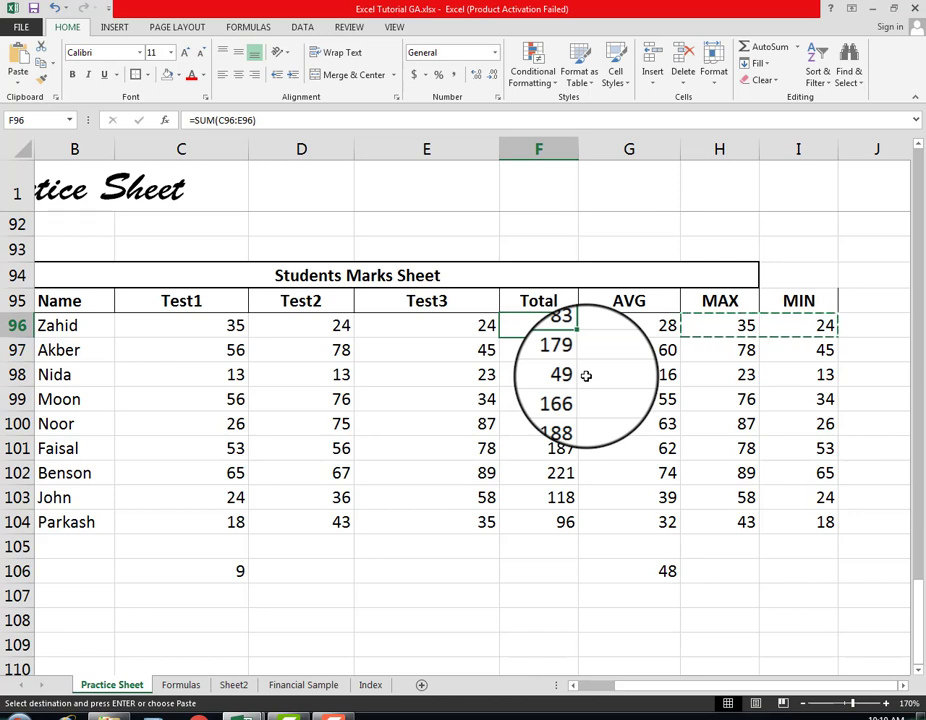
pyautogui.press('Right')
pyautogui.press('Right')
pyautogui.press('Right')
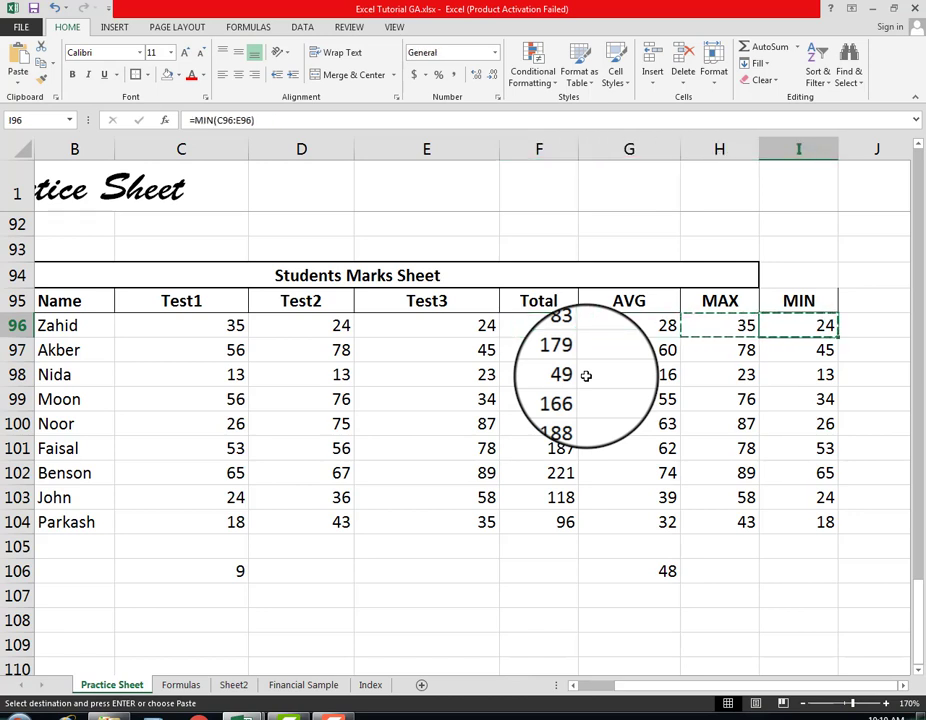
# Step: Clear the Total, AVG, MAX and MIN cells in F97:I104 for all students below the first
pyautogui.press('Down')
pyautogui.press('Left')
pyautogui.press('Left')
pyautogui.press('Left')
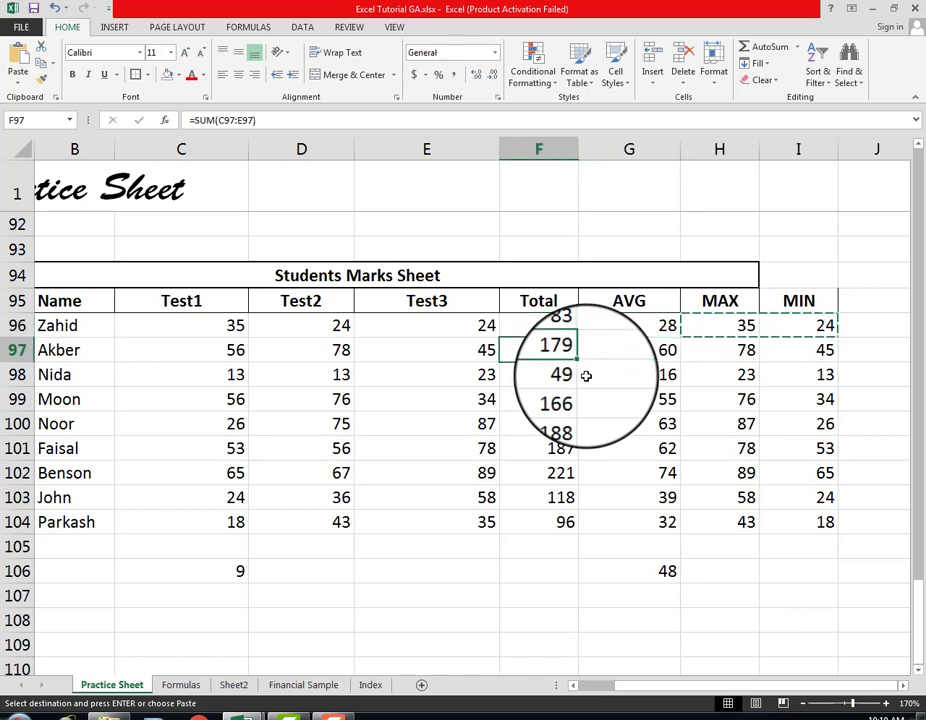
pyautogui.hotkey('shift', 'Down')
pyautogui.hotkey('shift', 'Down')
pyautogui.hotkey('shift', 'Down')
pyautogui.hotkey('shift', 'Down')
pyautogui.hotkey('shift', 'Down')
pyautogui.hotkey('shift', 'Down')
pyautogui.hotkey('shift', 'Down')
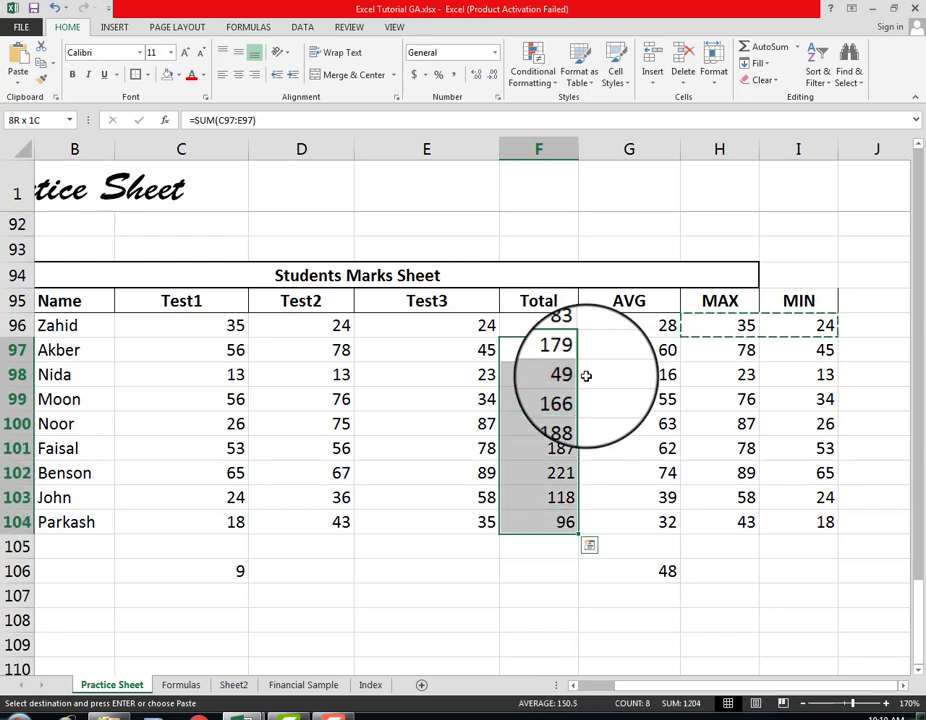
pyautogui.hotkey('shift', 'Right')
pyautogui.hotkey('shift', 'Right')
pyautogui.hotkey('shift', 'Right')
pyautogui.hotkey('ctrl', 'v')
pyautogui.press('Delete')
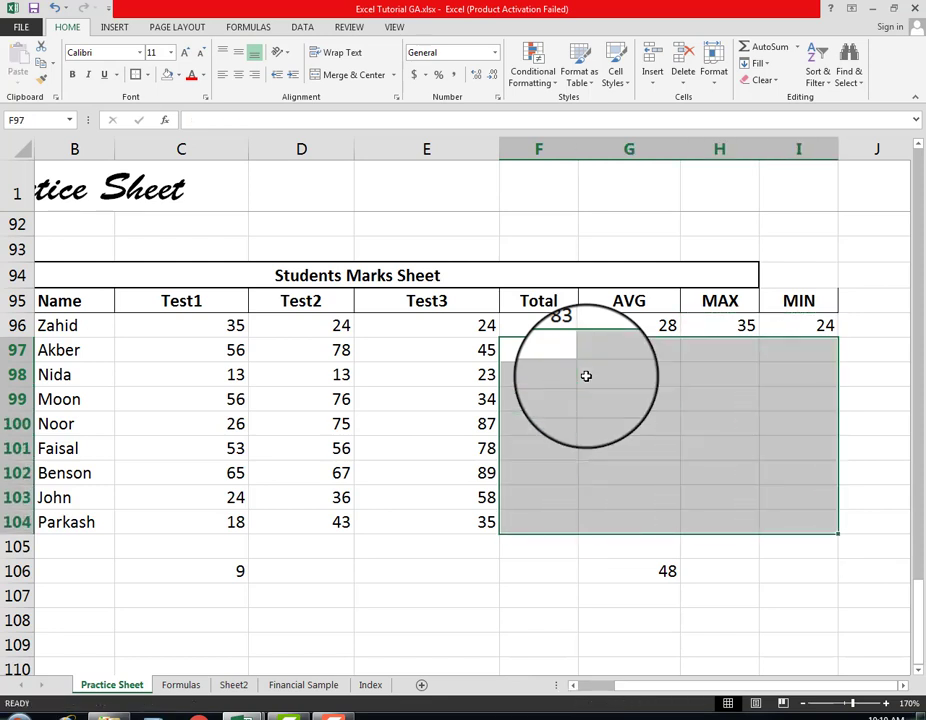
# Step: Highlight the students' Test1, Test2 and Test3 marks, starting from the first student's mark in C96
pyautogui.press('Up')
pyautogui.press('Left')
pyautogui.press('Left')
pyautogui.press('Left')
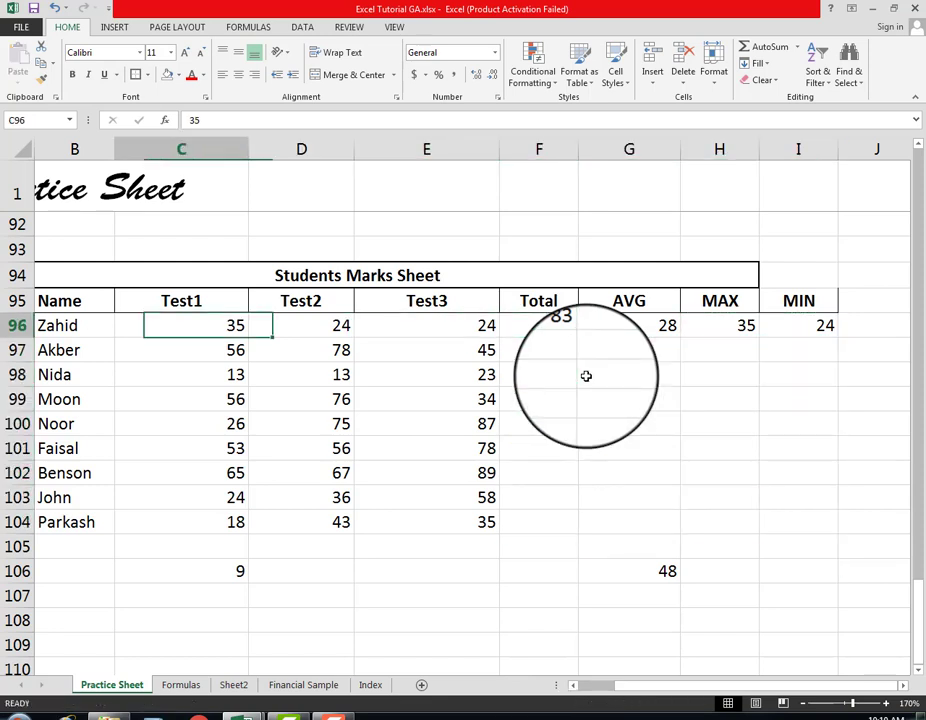
pyautogui.hotkey('shift', 'Right')
pyautogui.hotkey('shift', 'Right')
pyautogui.hotkey('shift', 'Down')
pyautogui.hotkey('shift', 'Down')
pyautogui.hotkey('shift', 'Down')
pyautogui.hotkey('shift', 'Down')
pyautogui.hotkey('shift', 'Down')
pyautogui.hotkey('shift', 'Down')
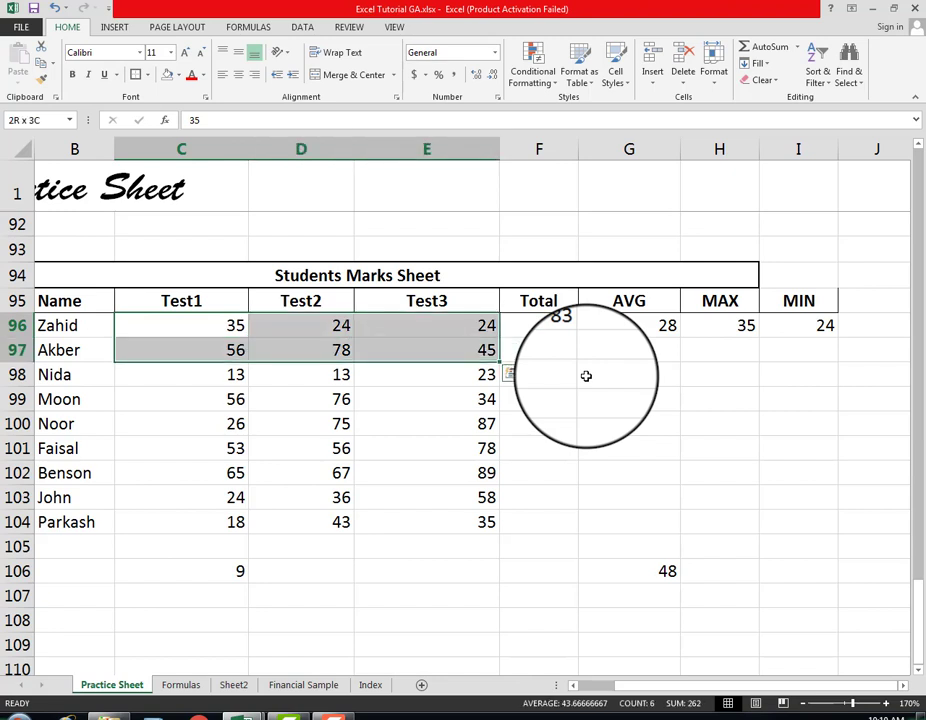
pyautogui.hotkey('shift', 'Down')
pyautogui.hotkey('shift', 'Down')
# Step: Review the first student's Total, AVG, MAX and MIN formulas across F96:I96
pyautogui.press('Right')
pyautogui.press('Right')
pyautogui.press('Right')
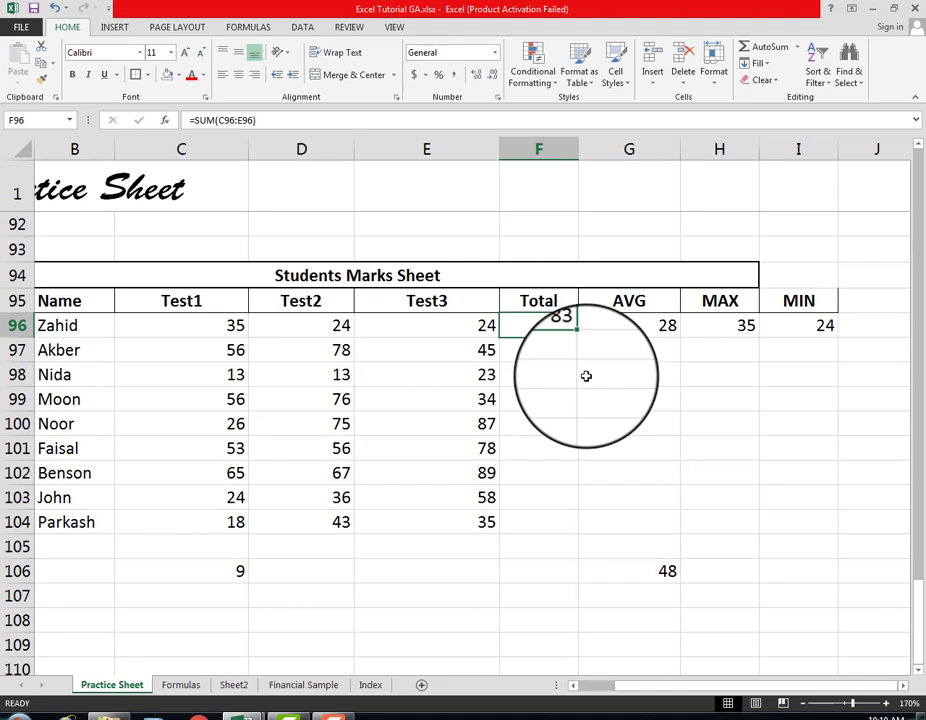
pyautogui.press('Right')
pyautogui.press('Right')
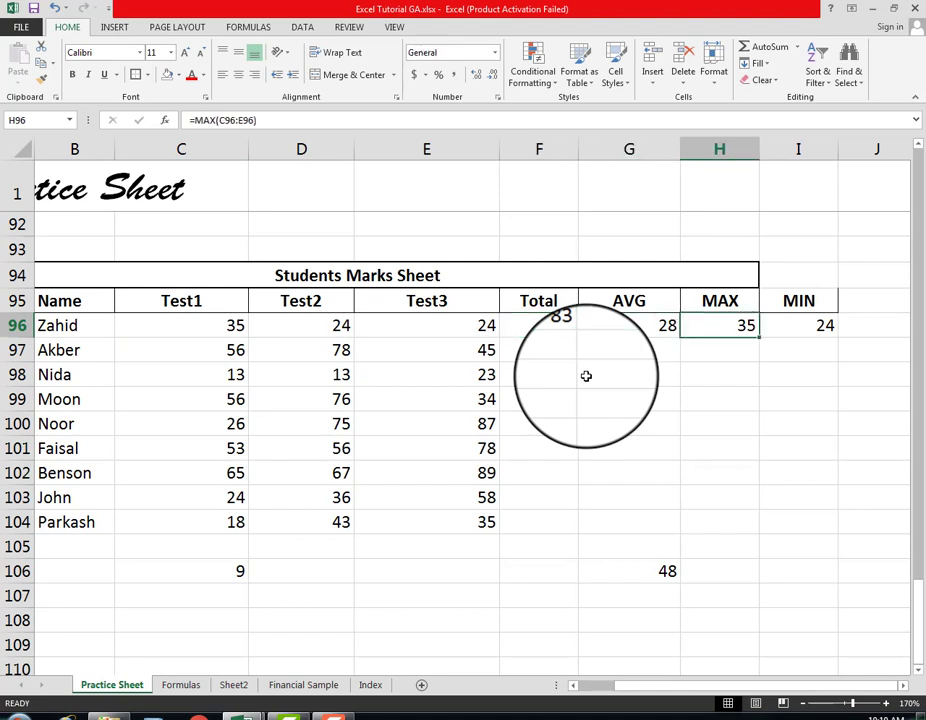
pyautogui.press('Right')
pyautogui.press('Left')
pyautogui.press('Left')
pyautogui.press('Left')
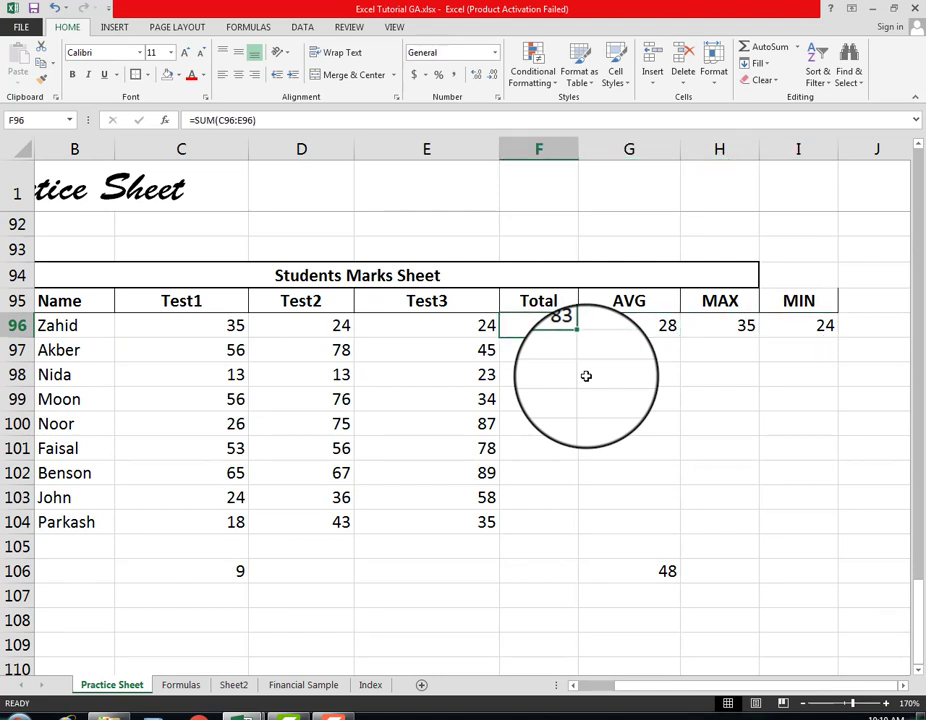
# Step: Copy the first student's Total, AVG, MAX and MIN formulas from F96:I96 into F97:I104 for all remaining students
pyautogui.hotkey('shift', 'Right')
pyautogui.hotkey('shift', 'Right')
pyautogui.hotkey('shift', 'Right')
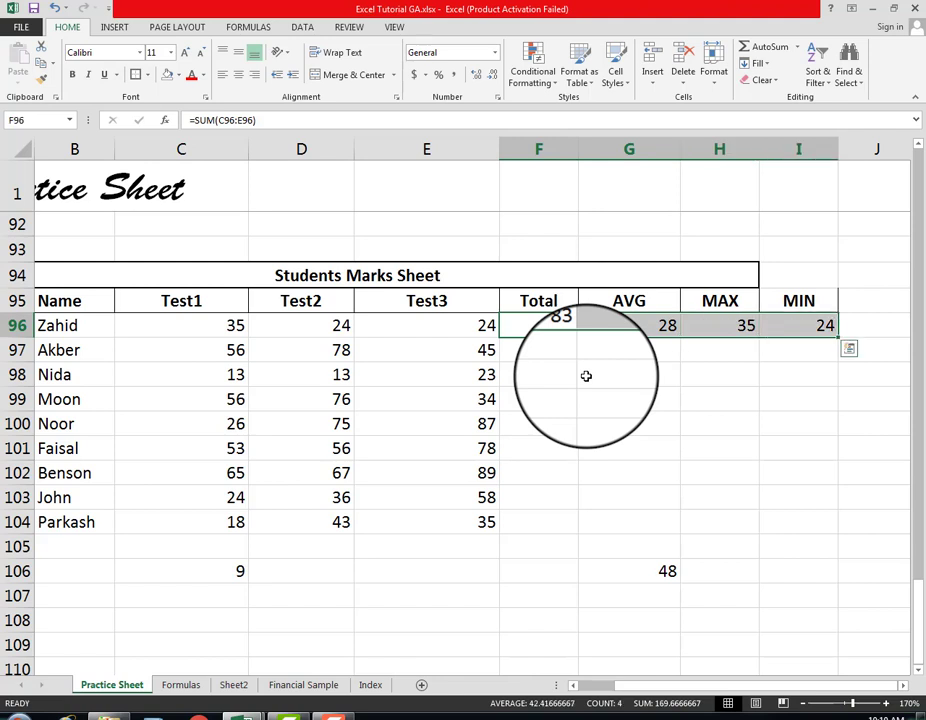
pyautogui.hotkey('ctrl', 'c')
pyautogui.press('Down')
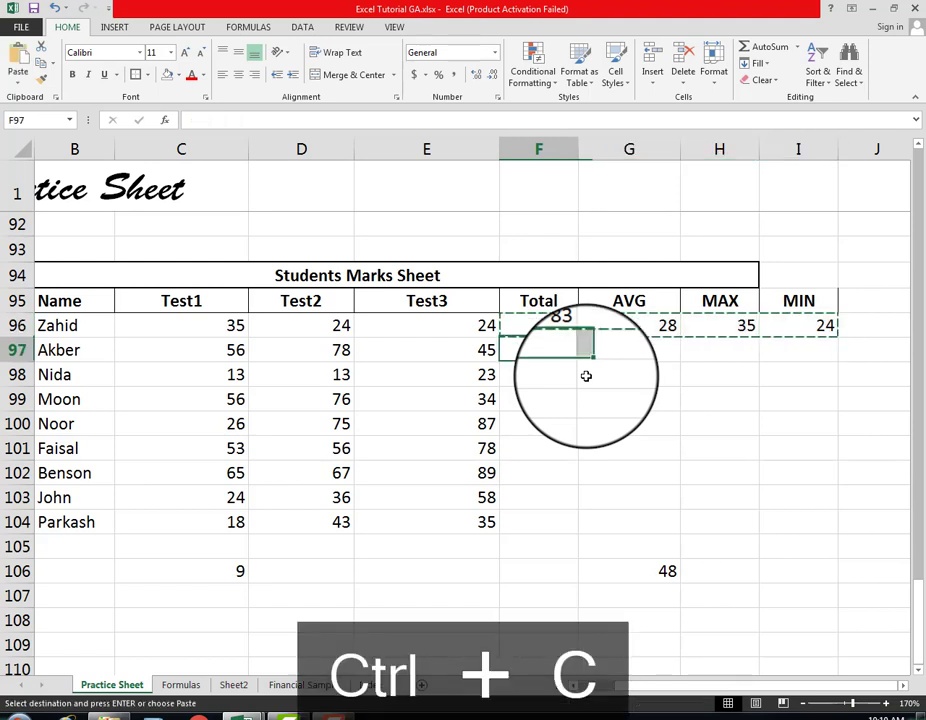
pyautogui.hotkey('shift', 'Down')
pyautogui.hotkey('shift', 'Down')
pyautogui.hotkey('shift', 'Down')
pyautogui.hotkey('shift', 'Down')
pyautogui.hotkey('shift', 'Down')
pyautogui.hotkey('shift', 'Down')
pyautogui.hotkey('shift', 'Down')
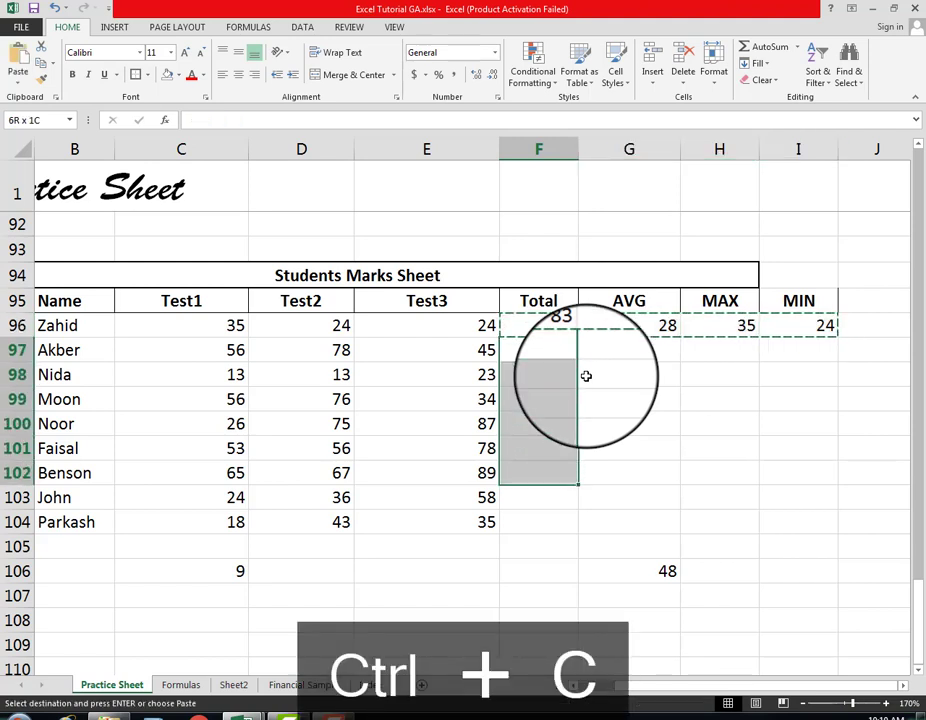
pyautogui.hotkey('shift', 'Right')
pyautogui.hotkey('shift', 'Right')
pyautogui.hotkey('shift', 'Right')
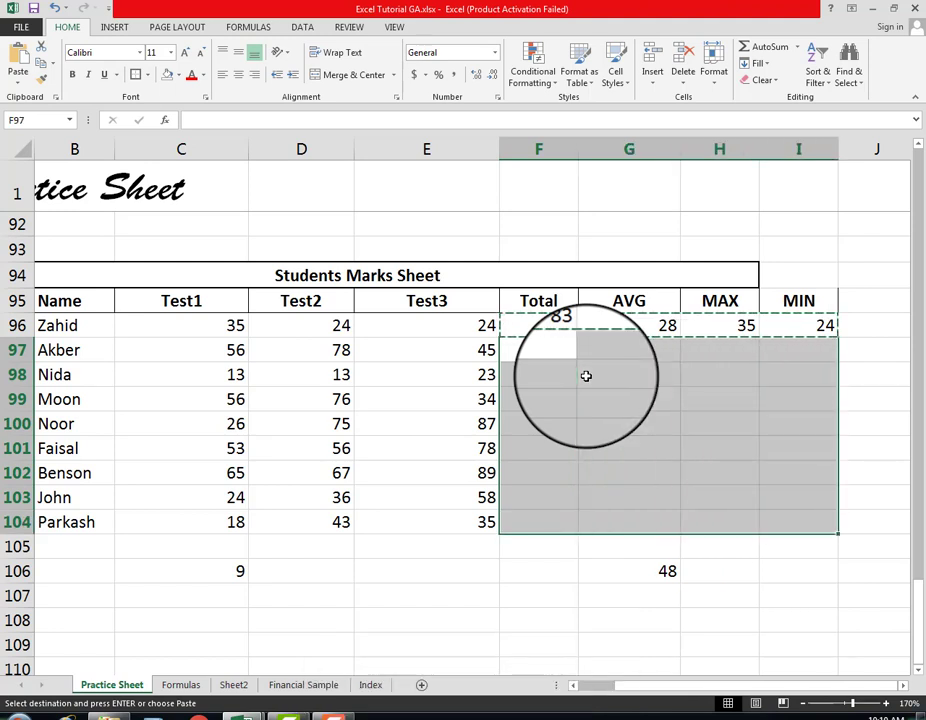
pyautogui.hotkey('ctrl', 'v')
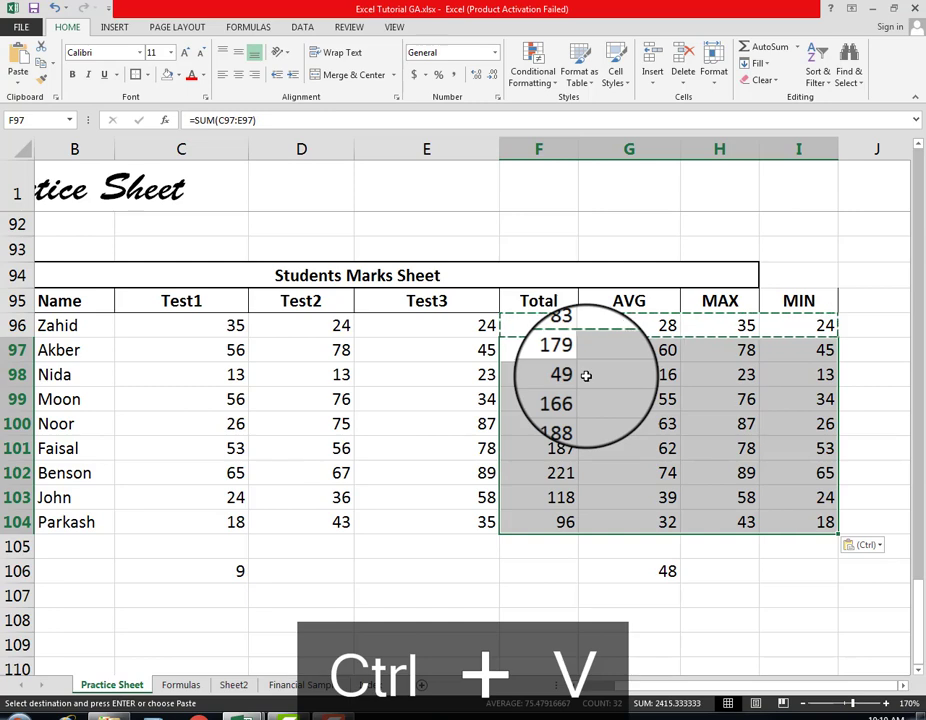
pyautogui.click(540, 545)
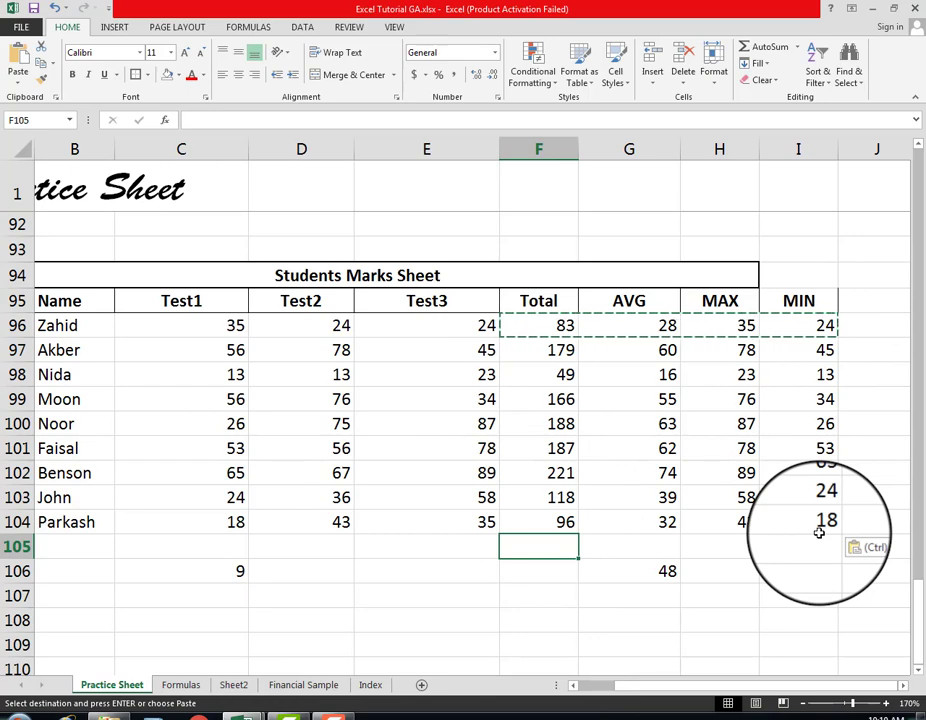
# Step: Examine the Students Marks Sheet from its S# column and how the sheet's title row behaves above it
pyautogui.click(574, 686)
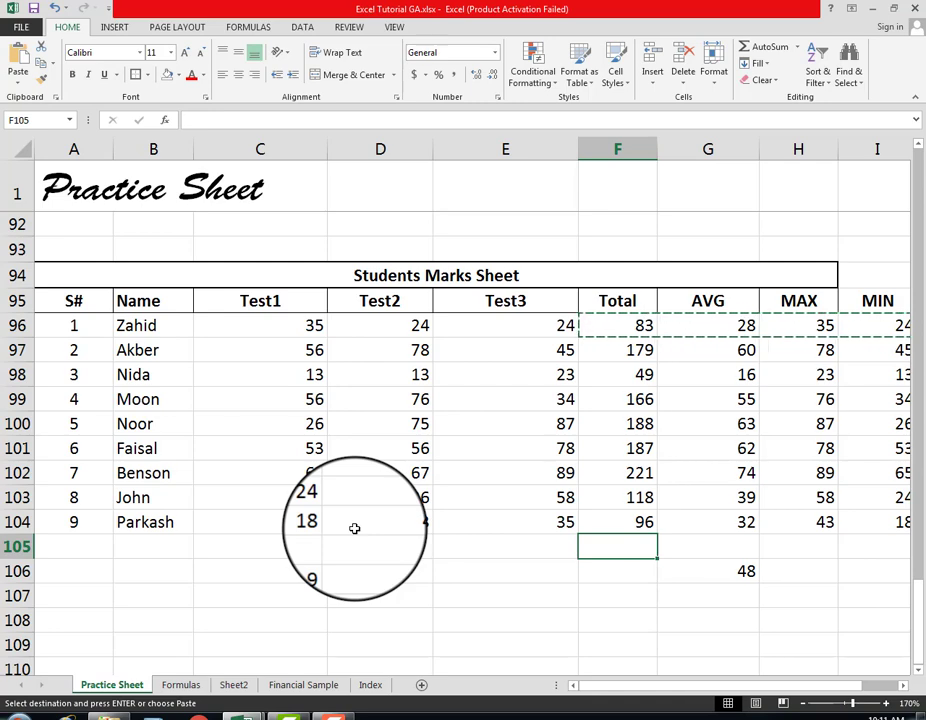
pyautogui.scroll(-2, 354, 528)
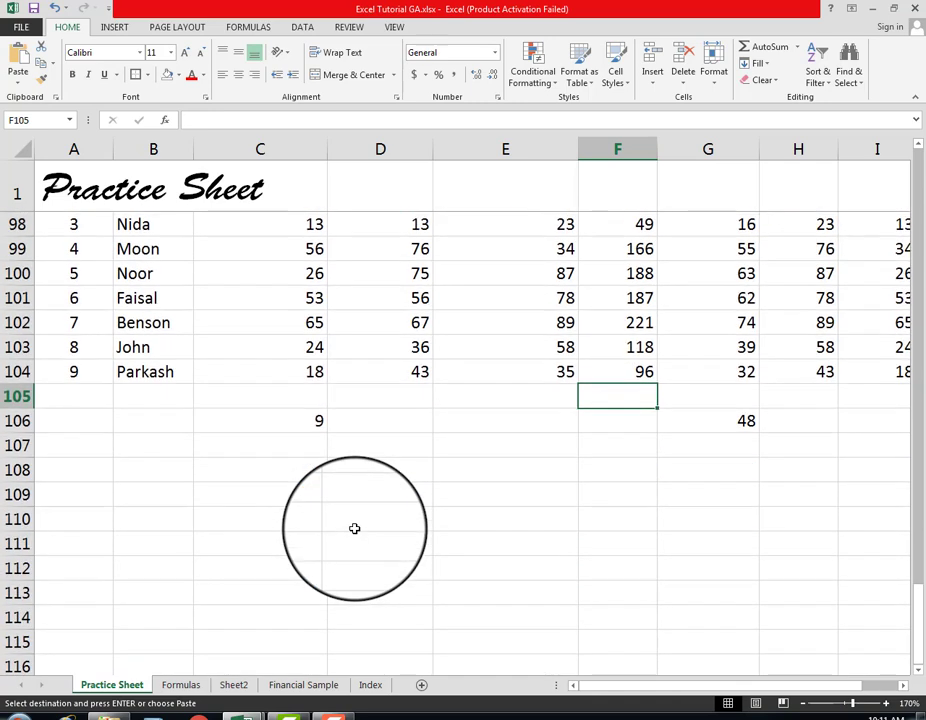
pyautogui.scroll(5, 354, 528)
pyautogui.scroll(-8, 354, 528)
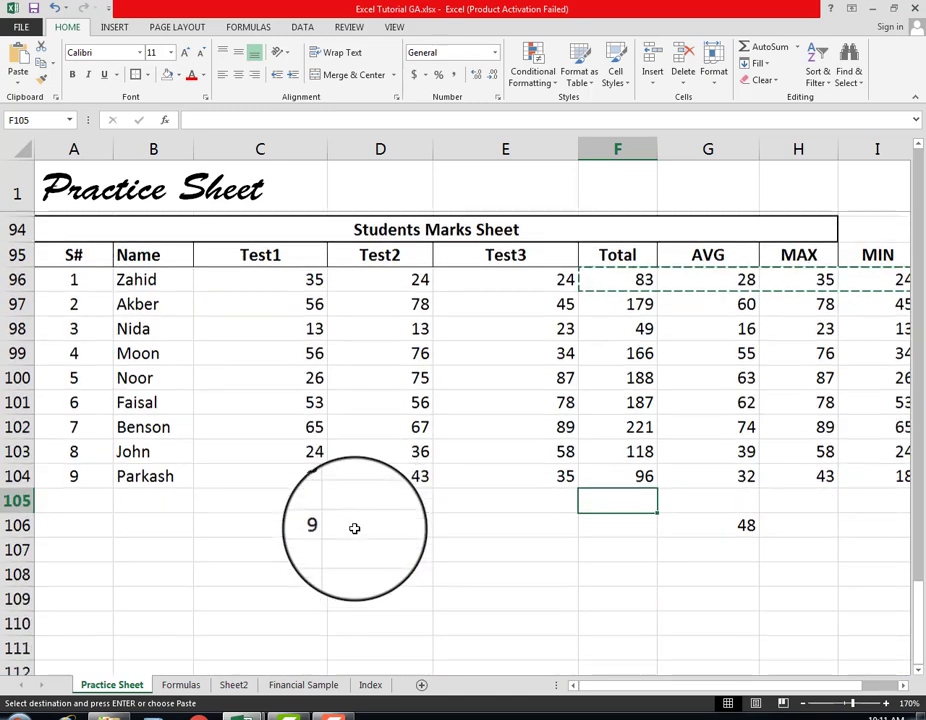
pyautogui.scroll(5, 354, 528)
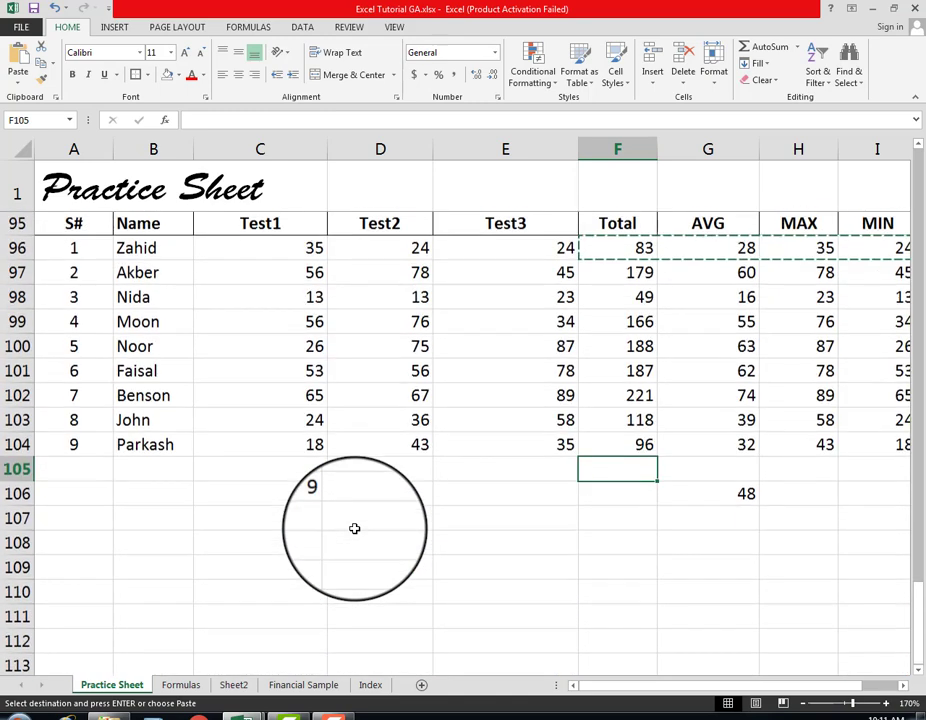
pyautogui.scroll(1, 354, 528)
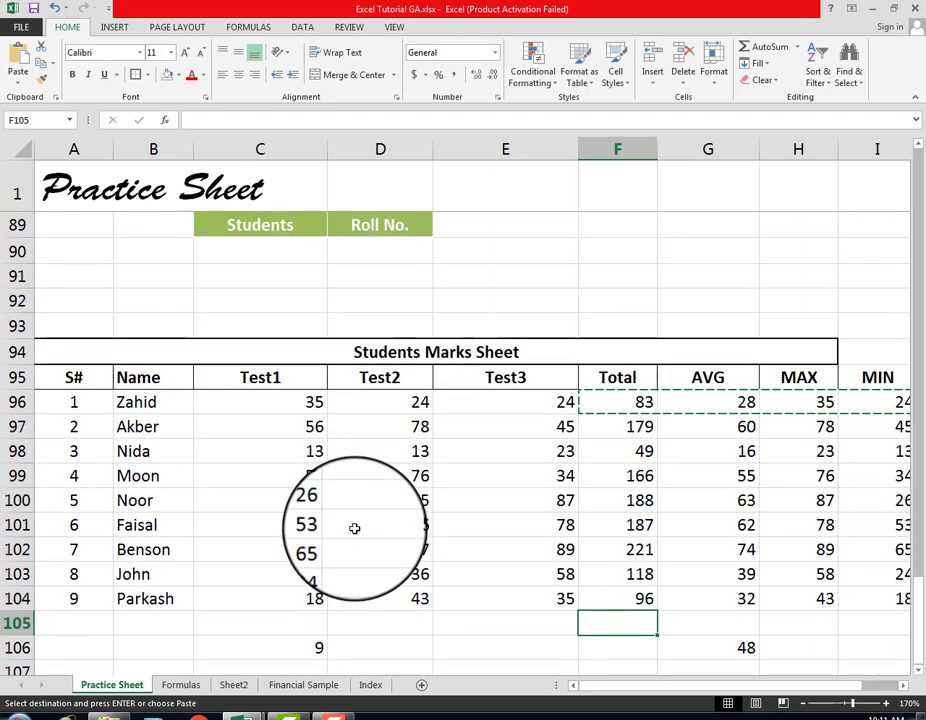
pyautogui.scroll(-1, 354, 528)
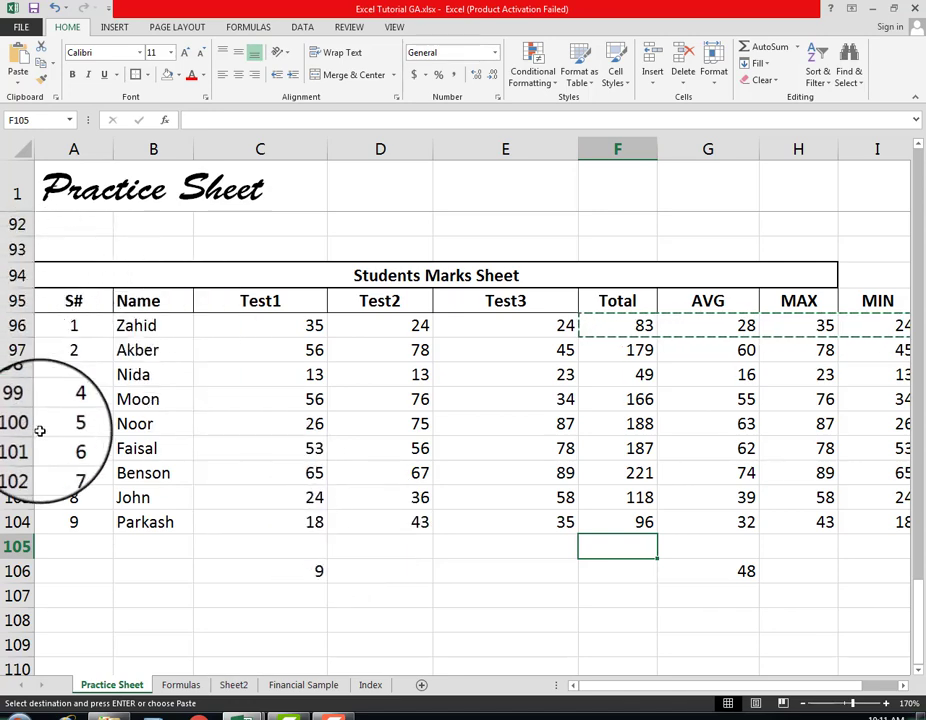
pyautogui.scroll(-1, 120, 398)
pyautogui.scroll(-1, 120, 400)
pyautogui.scroll(2, 134, 383)
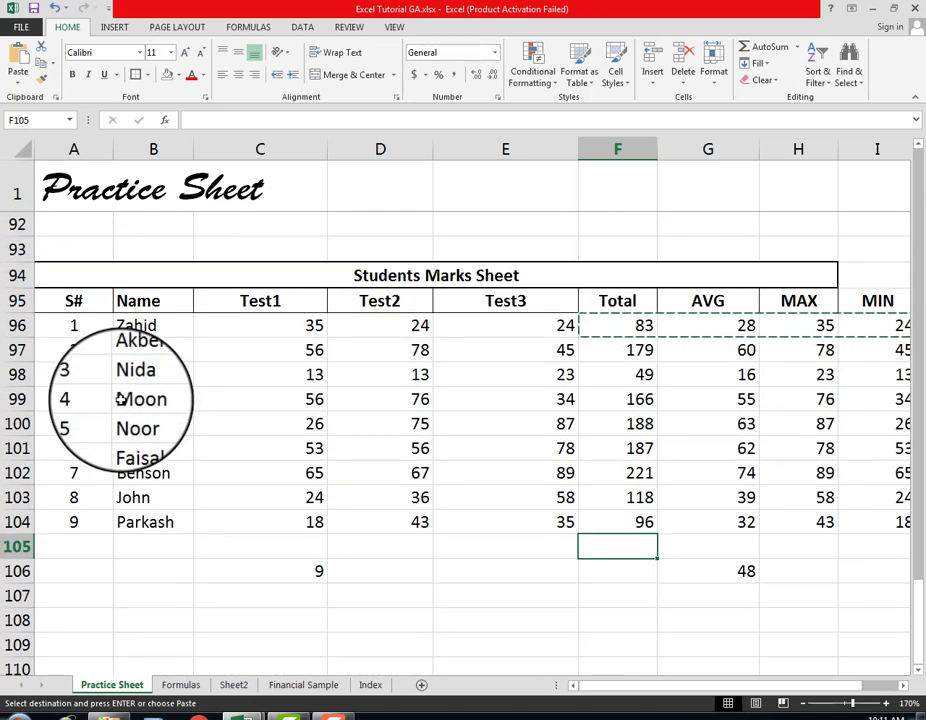
# Step: Freeze the top row containing the Practice Sheet title
pyautogui.click(14, 193)
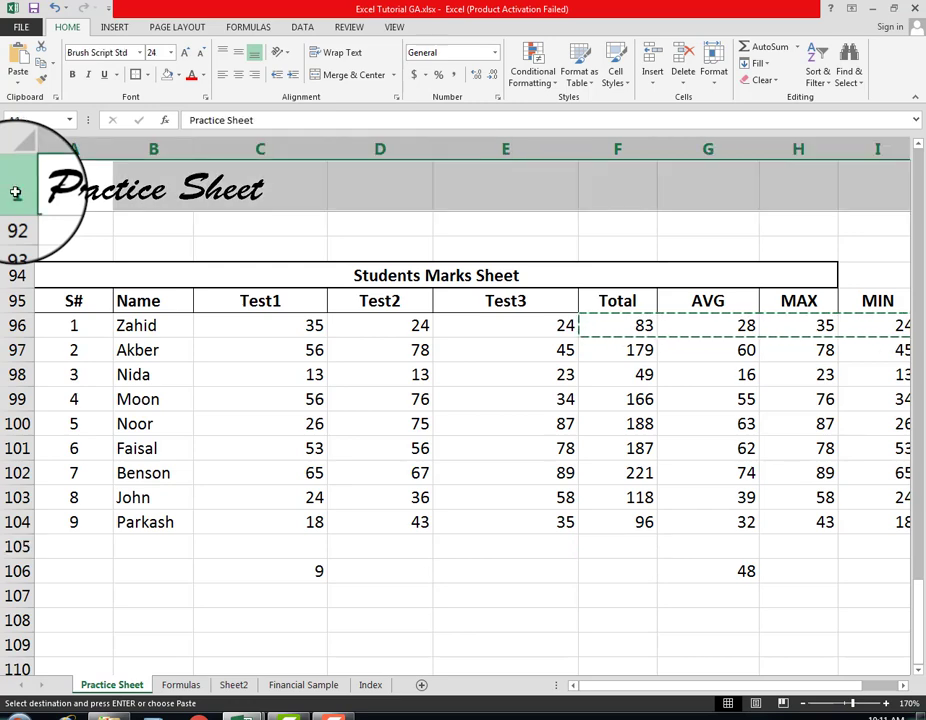
pyautogui.click(348, 29)
pyautogui.click(398, 30)
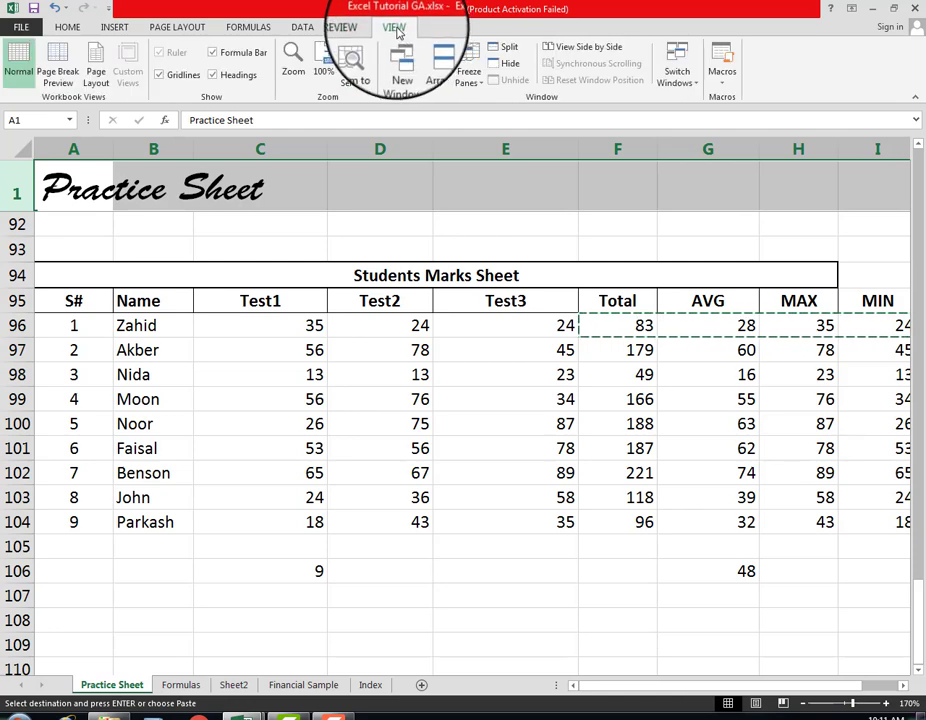
pyautogui.click(474, 84)
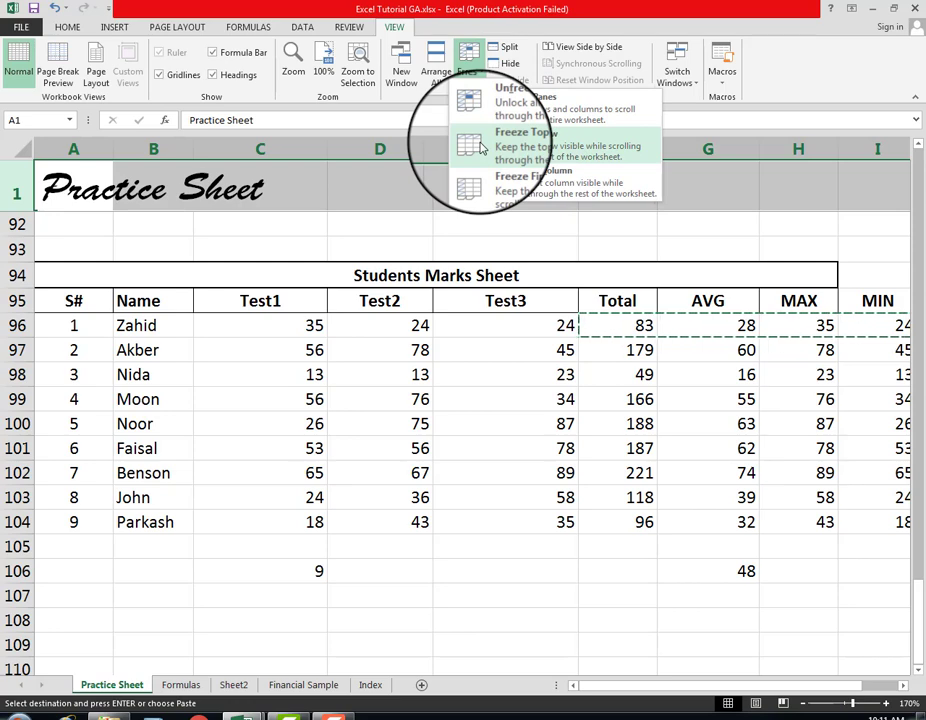
pyautogui.click(481, 148)
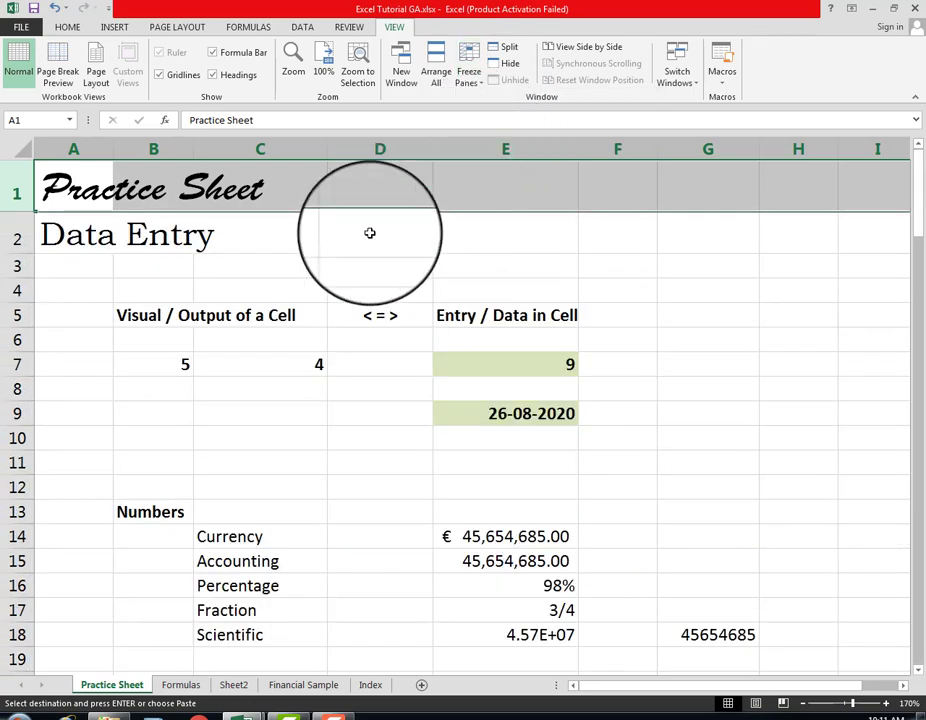
pyautogui.click(92, 320)
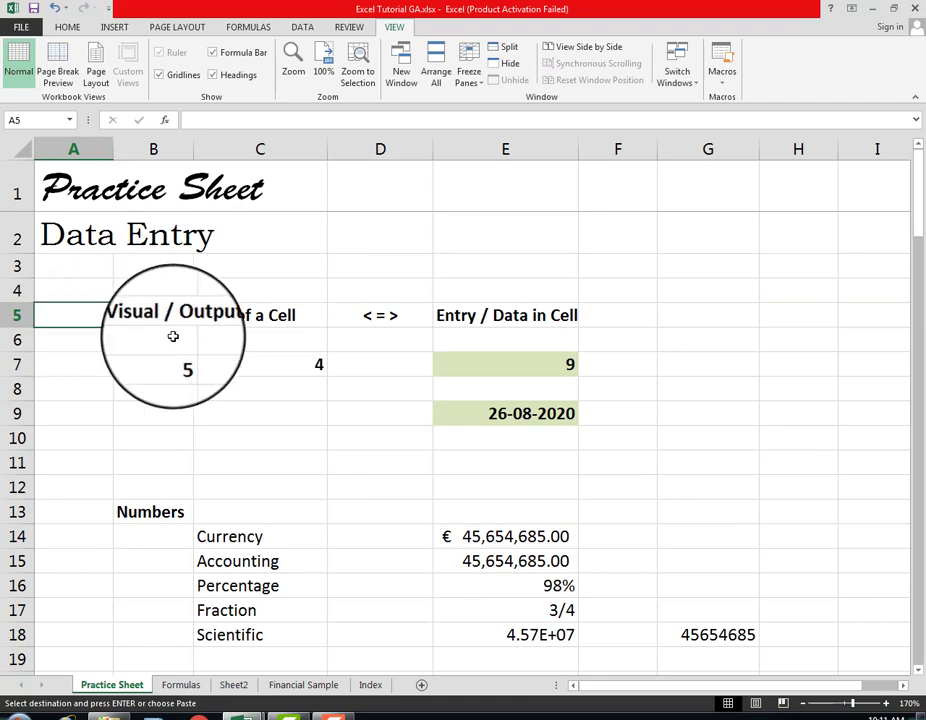
# Step: Look through the Practice Sheet down to the Students Marks Sheet to check the frozen title row
pyautogui.scroll(-2, 210, 342)
pyautogui.scroll(-6, 210, 342)
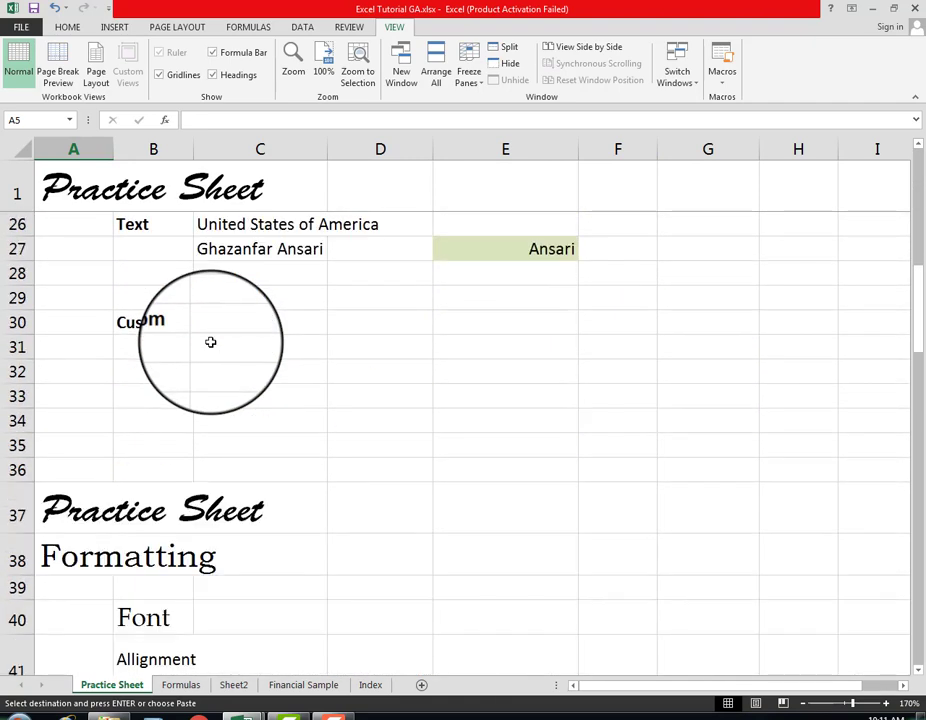
pyautogui.scroll(-10, 210, 342)
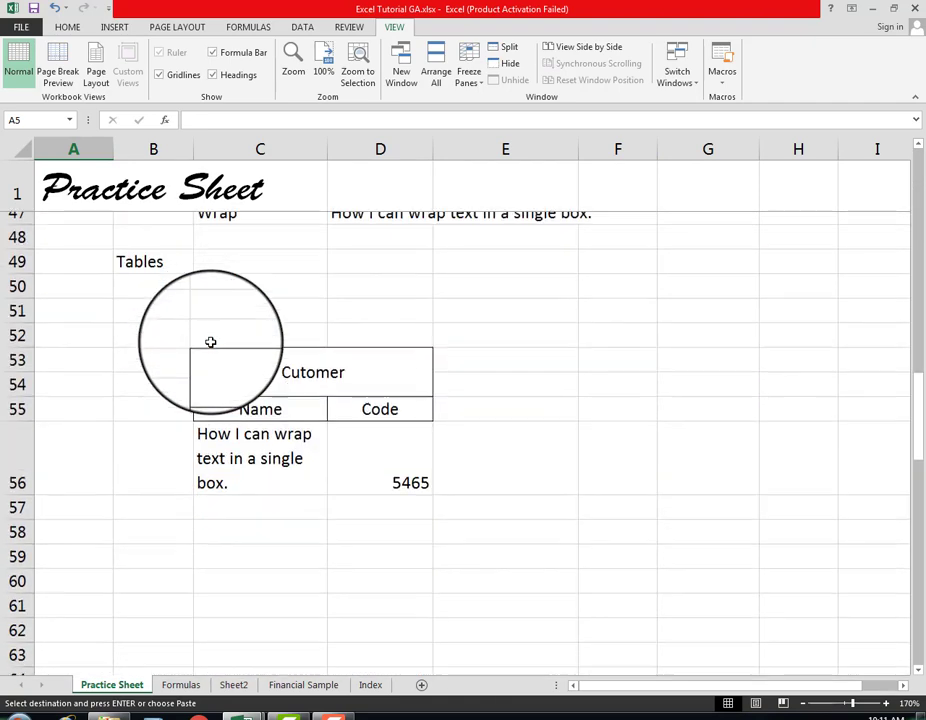
pyautogui.scroll(-11, 210, 342)
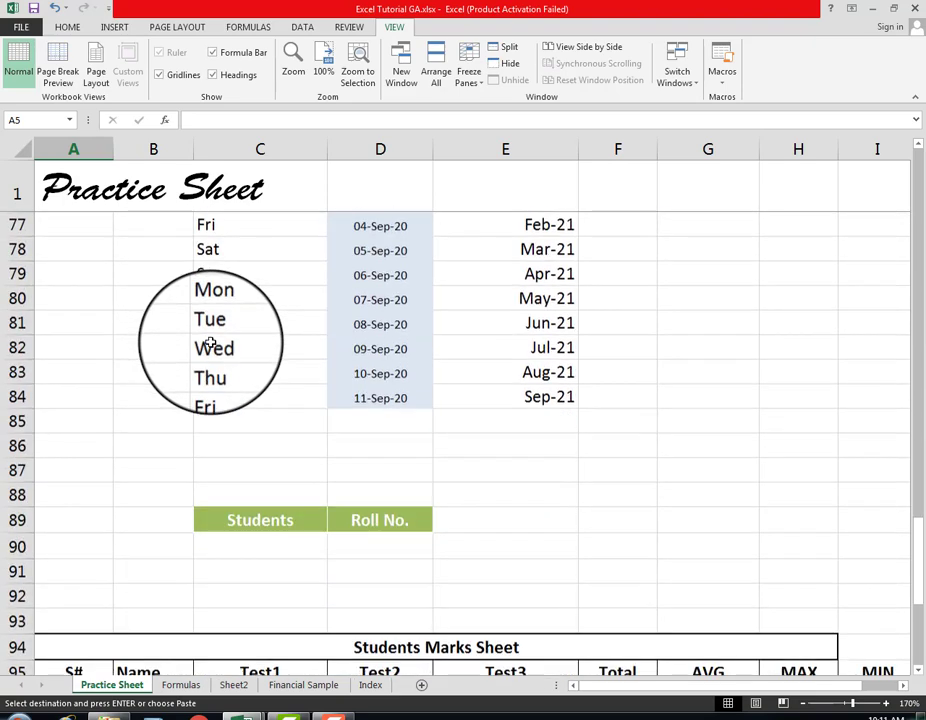
pyautogui.scroll(-2, 210, 342)
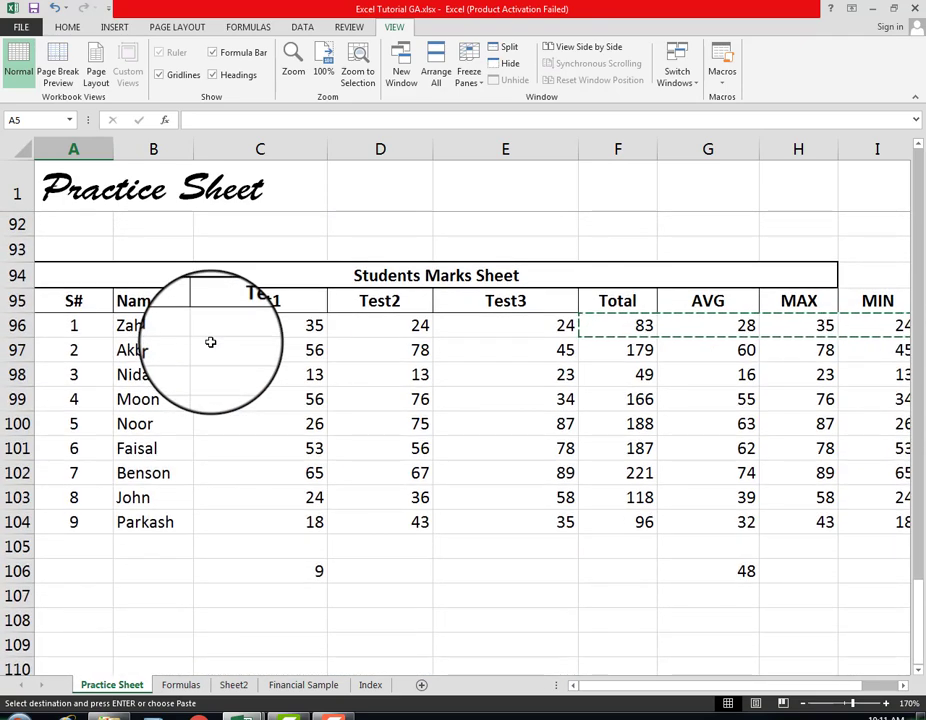
pyautogui.scroll(1, 210, 342)
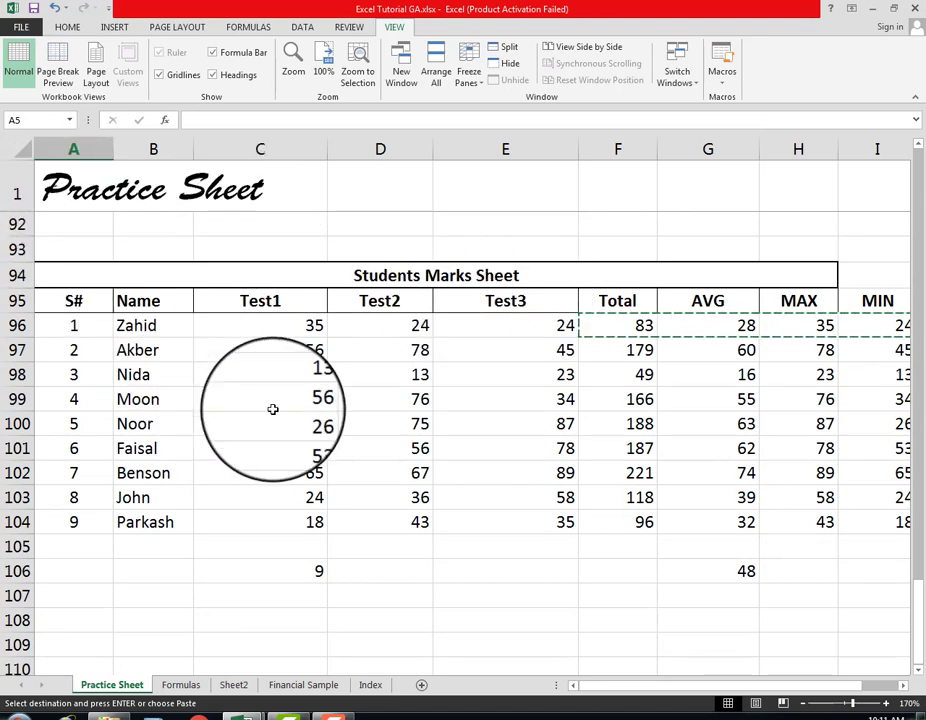
pyautogui.scroll(-4, 273, 409)
pyautogui.scroll(4, 273, 409)
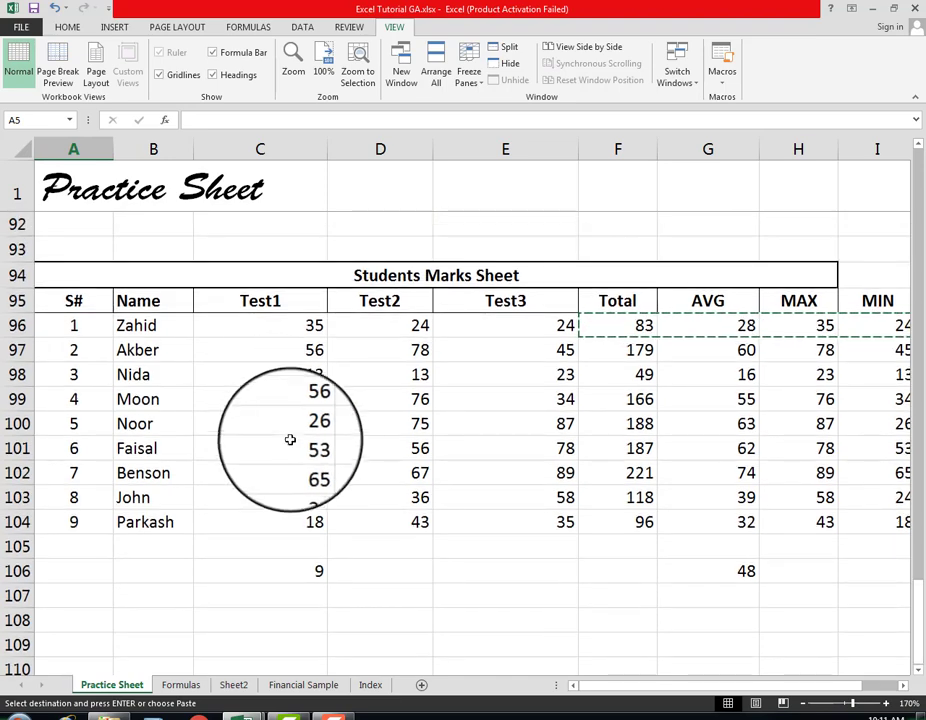
# Step: Open the Financial Sample sheet and select cell E703 below the Units Sold data at the table's end
pyautogui.click(304, 684)
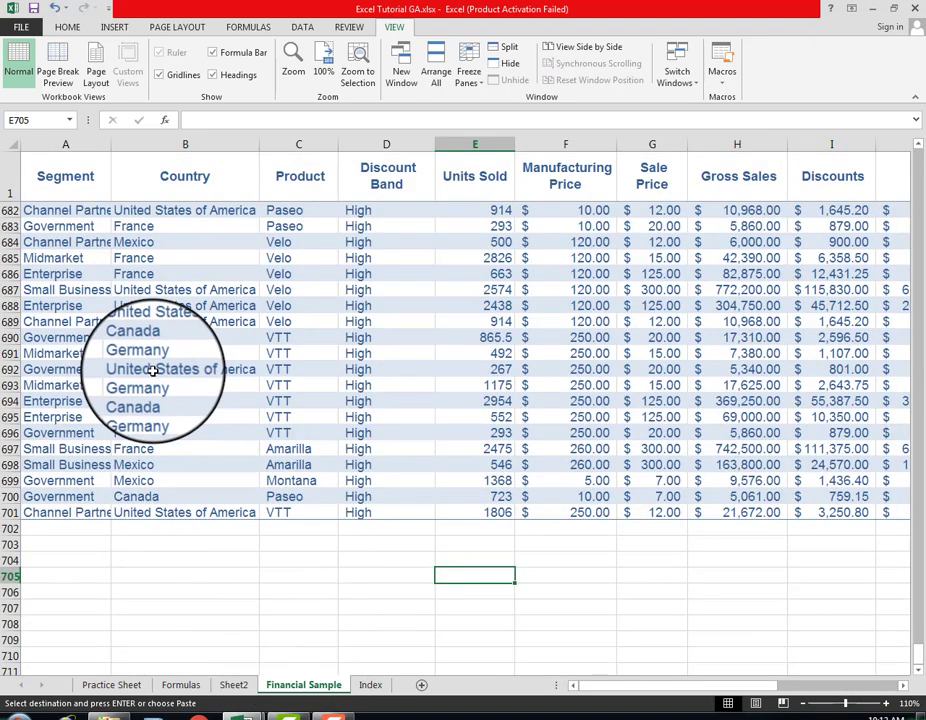
pyautogui.scroll(4, 152, 371)
pyautogui.scroll(-4, 160, 365)
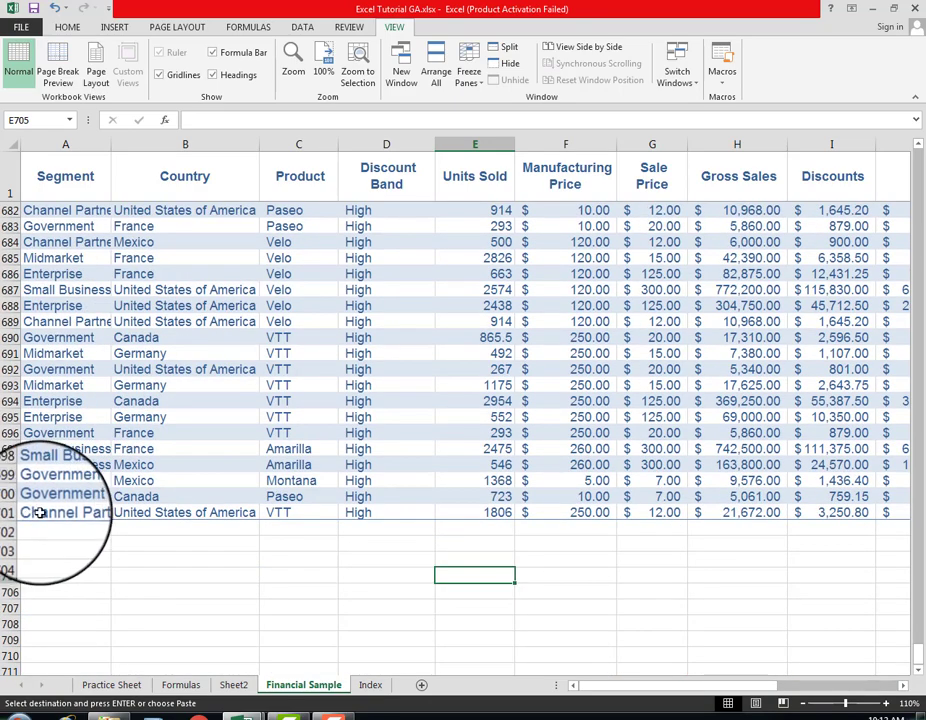
pyautogui.scroll(20, 40, 512)
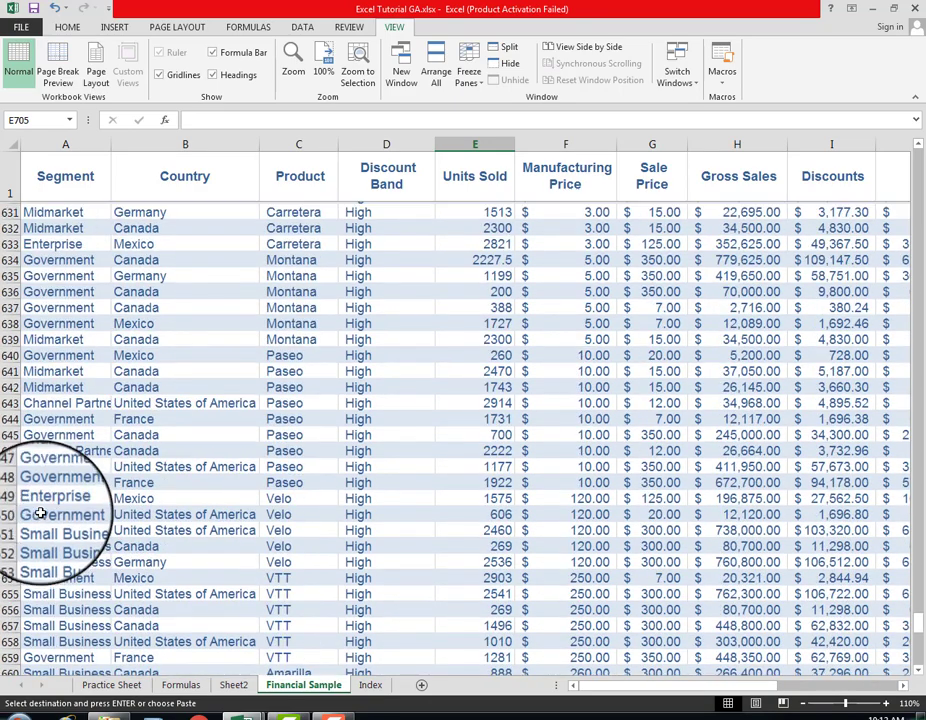
pyautogui.scroll(-20, 189, 291)
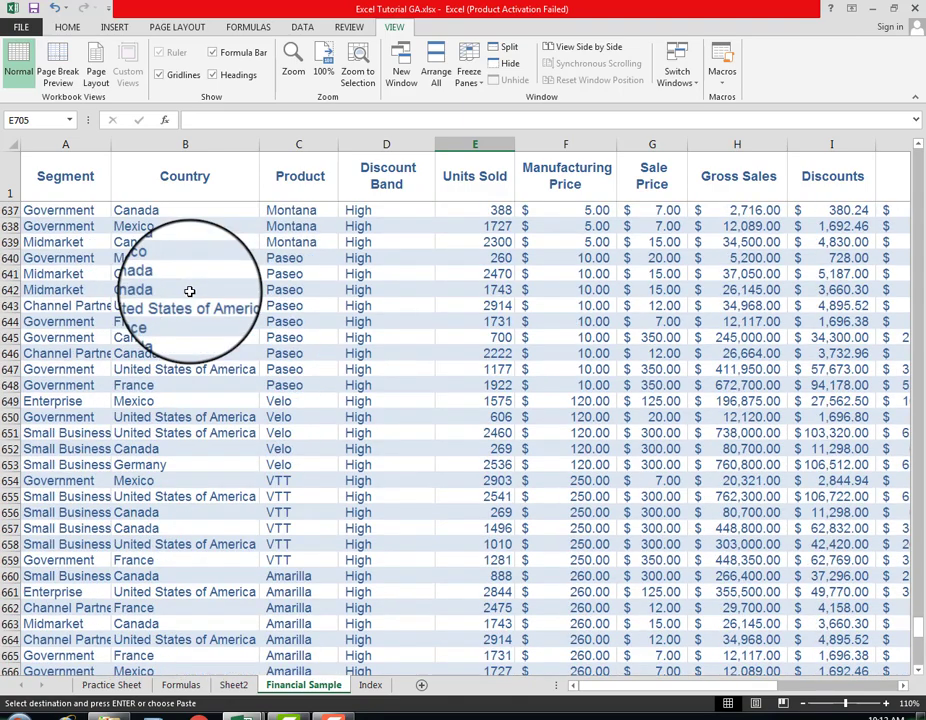
pyautogui.scroll(-10, 189, 291)
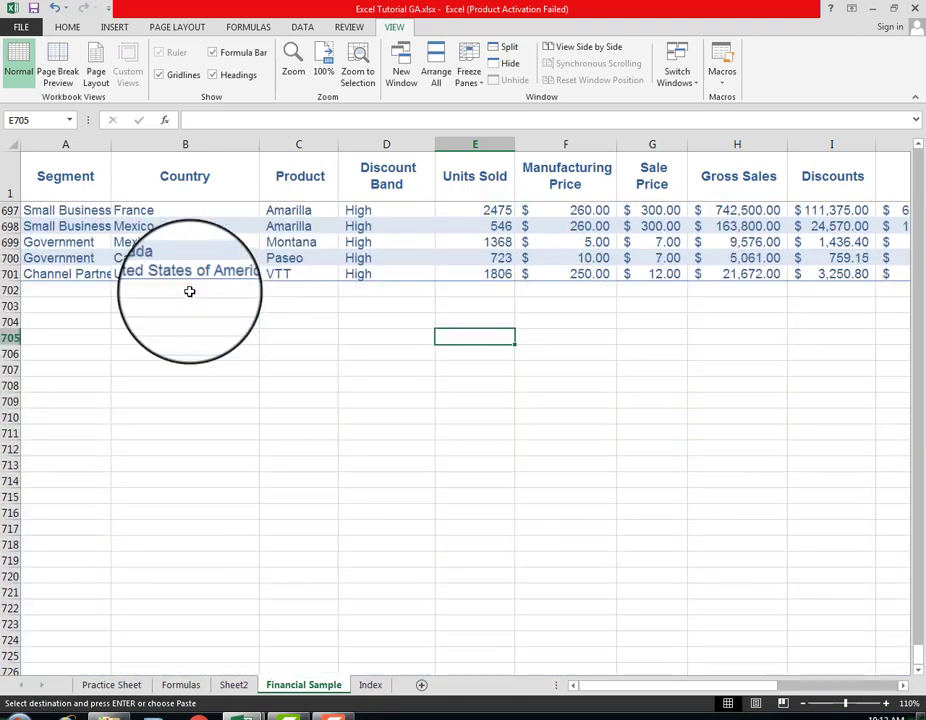
pyautogui.click(496, 307)
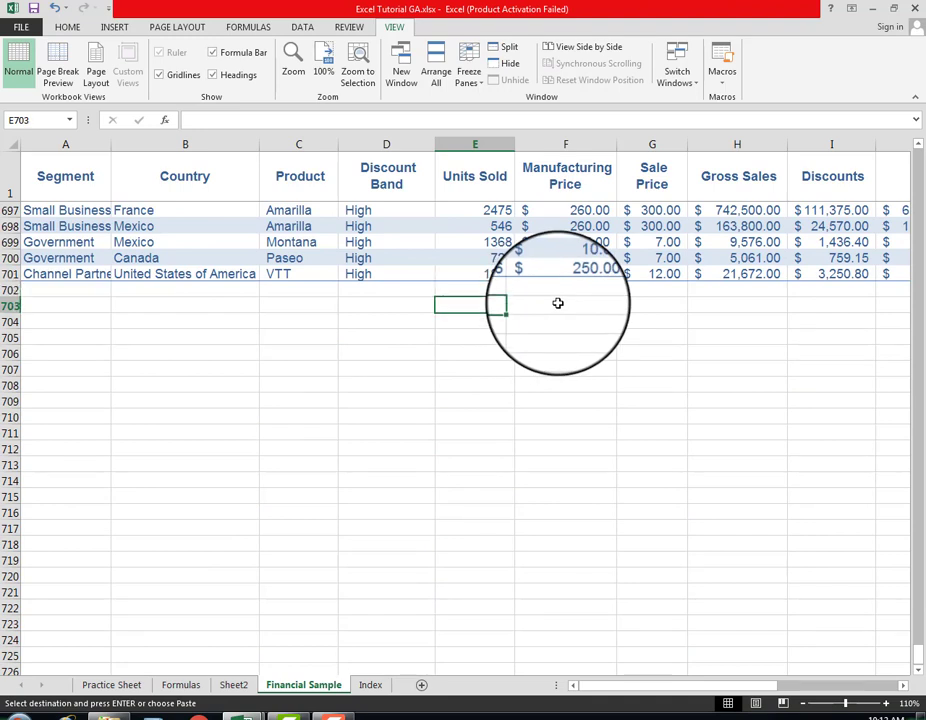
# Step: Look across row 703 from Units Sold to Date to check the frozen column headings of the Financial Sample table
pyautogui.click(558, 303)
pyautogui.press('Right')
pyautogui.press('Right')
pyautogui.press('Right')
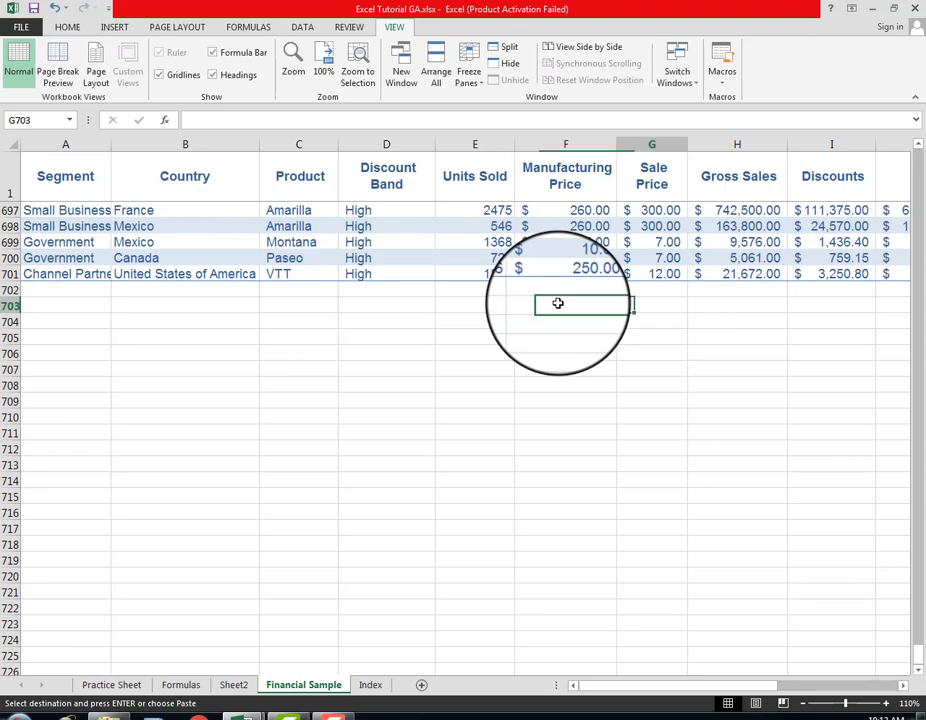
pyautogui.press('Right')
pyautogui.press('Right')
pyautogui.press('Right')
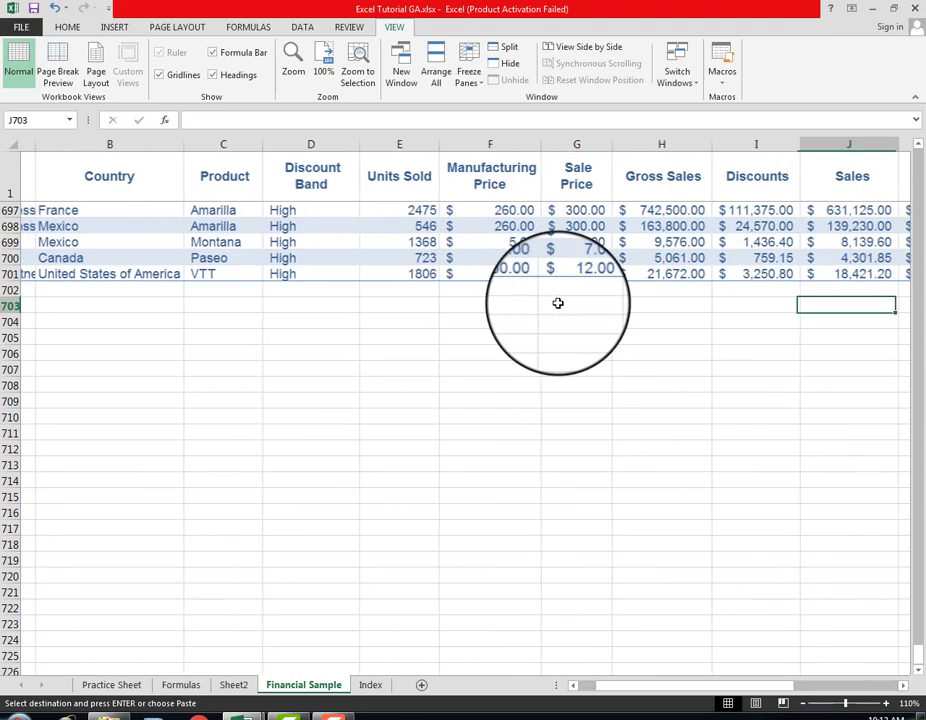
pyautogui.press('Right')
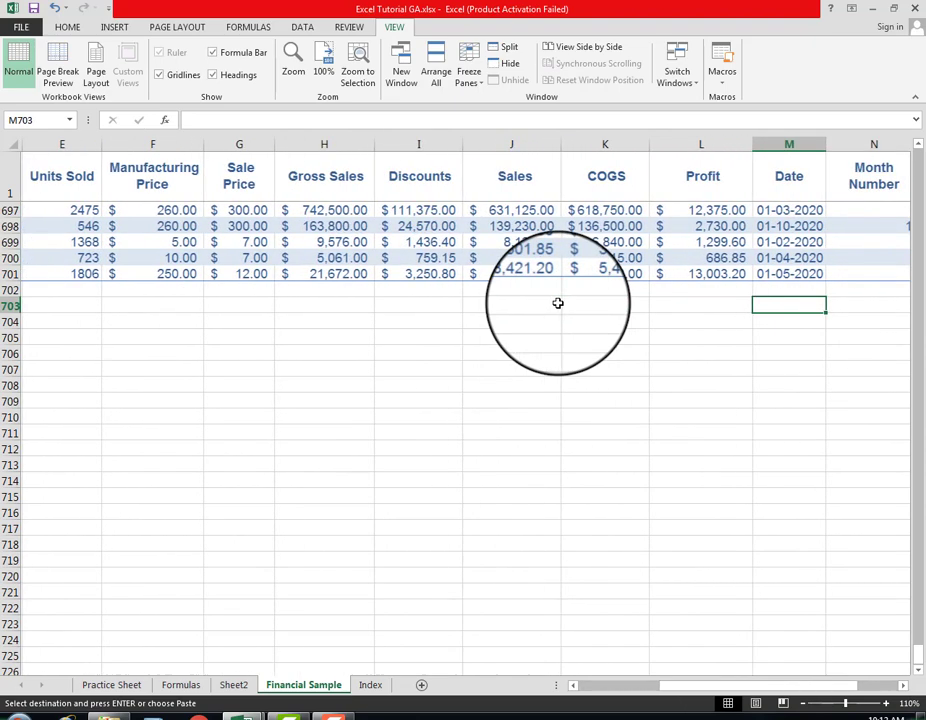
pyautogui.press('Left')
pyautogui.press('Left')
pyautogui.press('Left')
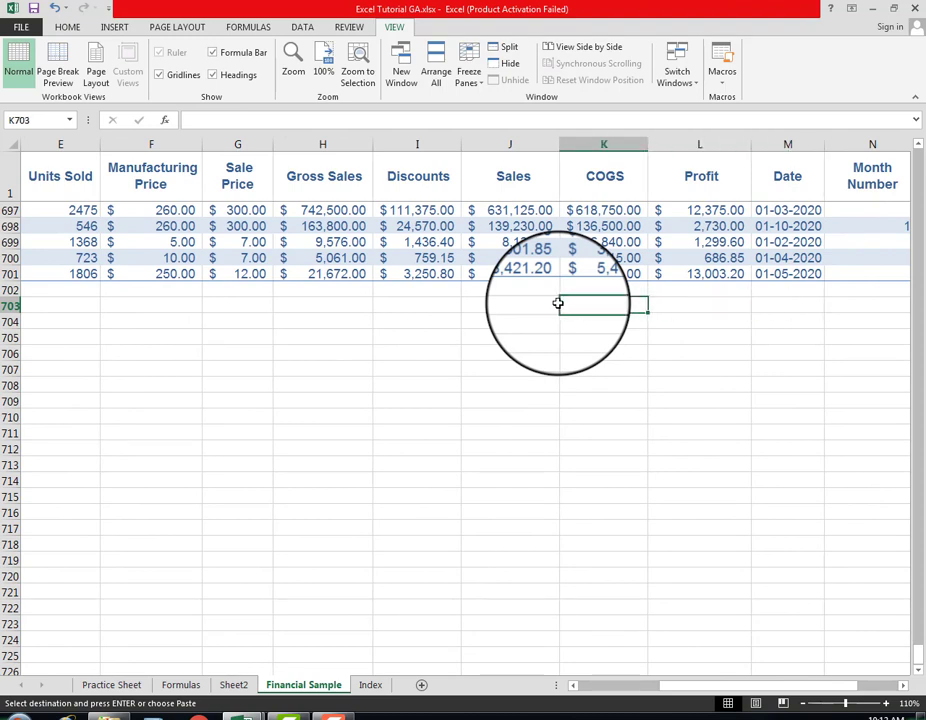
pyautogui.press('Right')
pyautogui.press('Right')
pyautogui.press('Right')
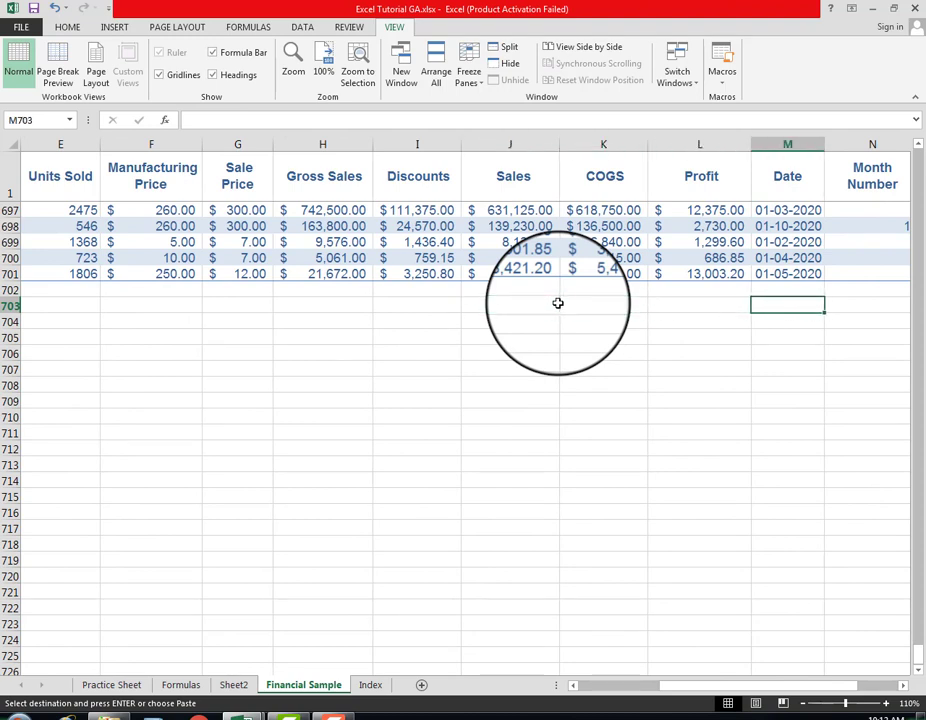
# Step: Look back across the table's columns from Date to Segment and return to cell E703 under Units Sold
pyautogui.press('Up')
pyautogui.press('Up')
pyautogui.press('Down')
pyautogui.press('Down')
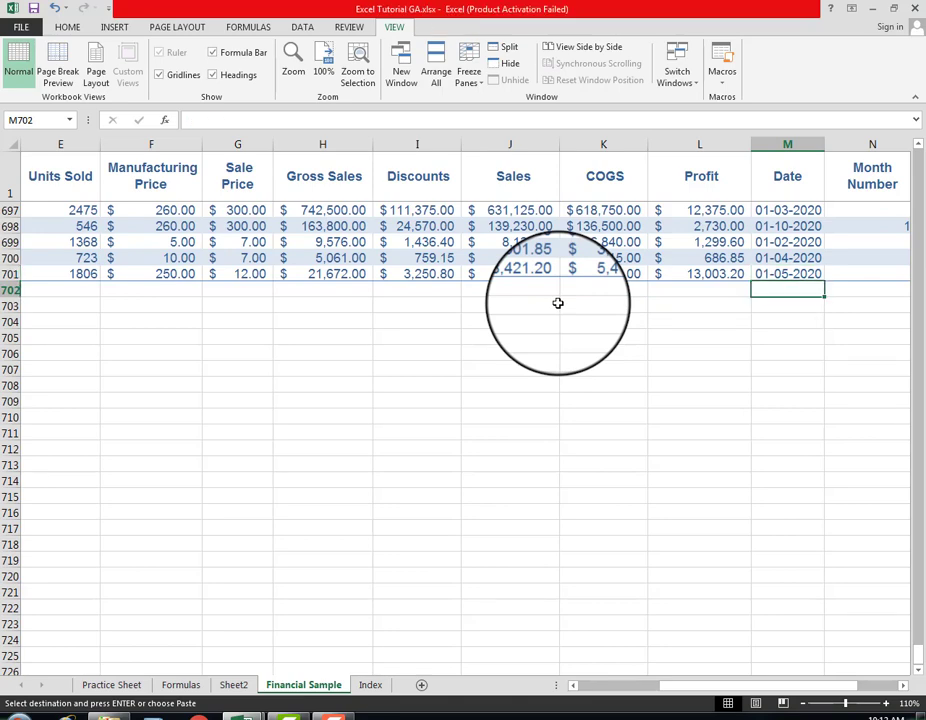
pyautogui.press('Left')
pyautogui.press('Left')
pyautogui.press('Left')
pyautogui.press('Left')
pyautogui.press('Left')
pyautogui.press('Left')
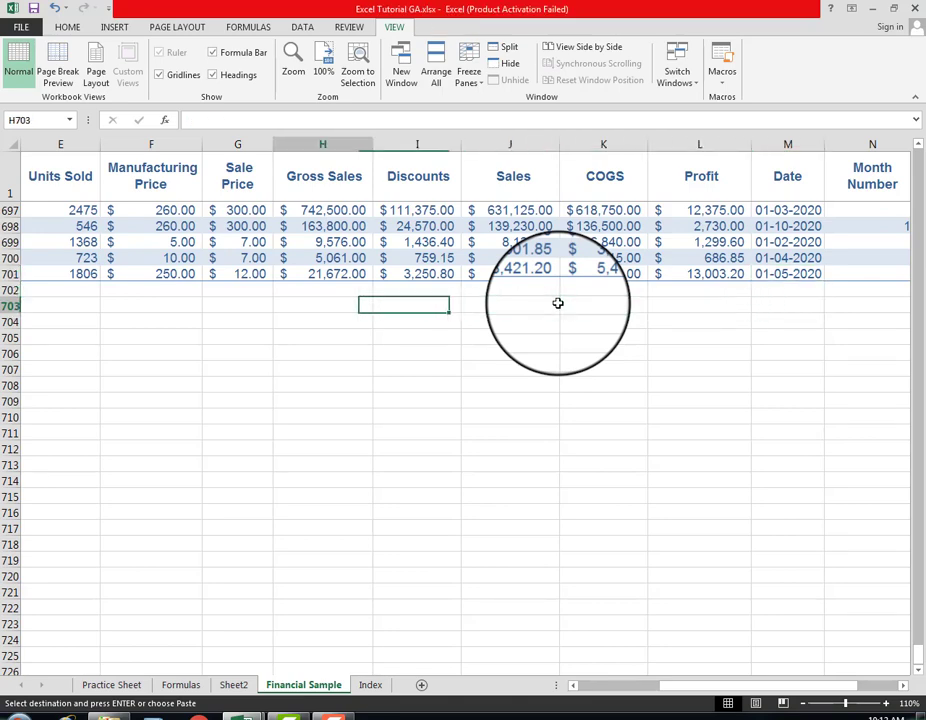
pyautogui.press('Home')
pyautogui.press('Right')
pyautogui.press('Right')
pyautogui.press('Right')
pyautogui.press('Right')
pyautogui.press('Right')
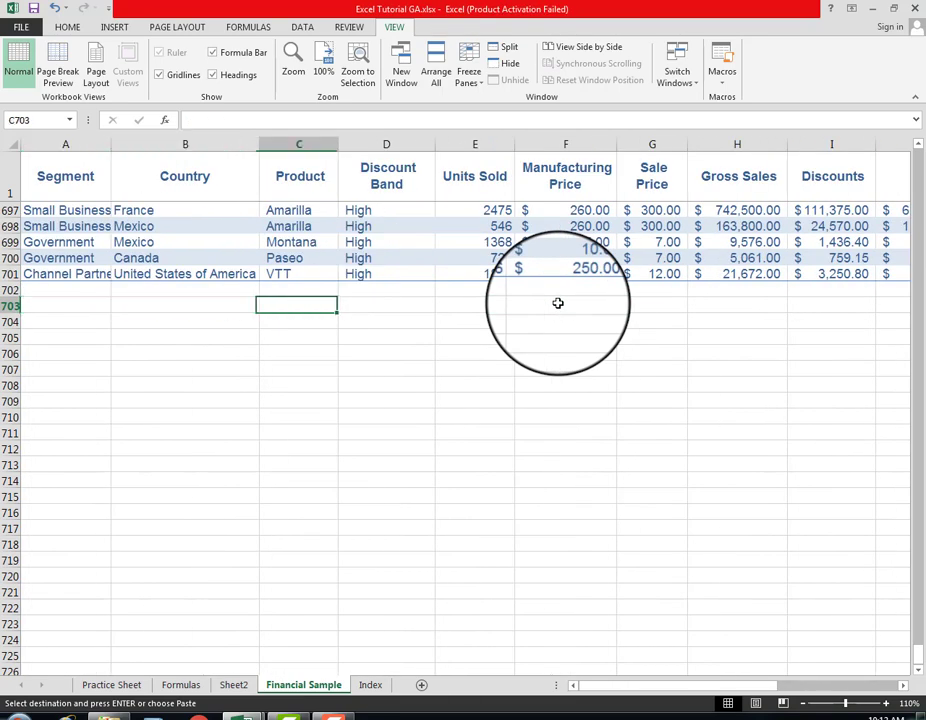
pyautogui.press('Left')
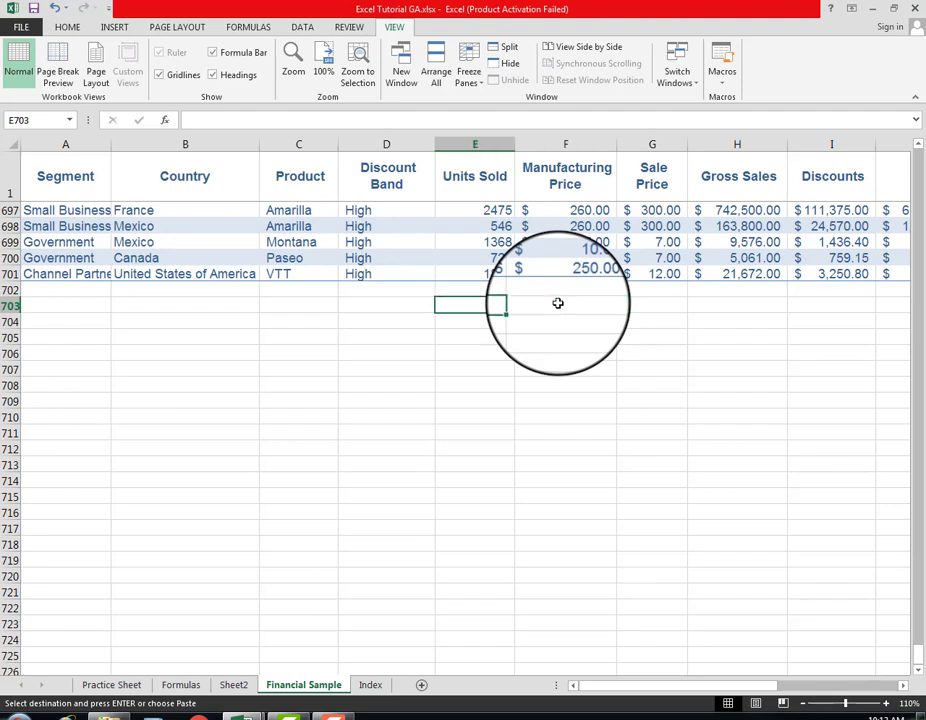
# Step: Move up the Units Sold column from cell E703 to E694 to check its entries against the frozen heading
pyautogui.press('Up')
pyautogui.press('Up')
pyautogui.press('Up')
pyautogui.press('Up')
pyautogui.press('Up')
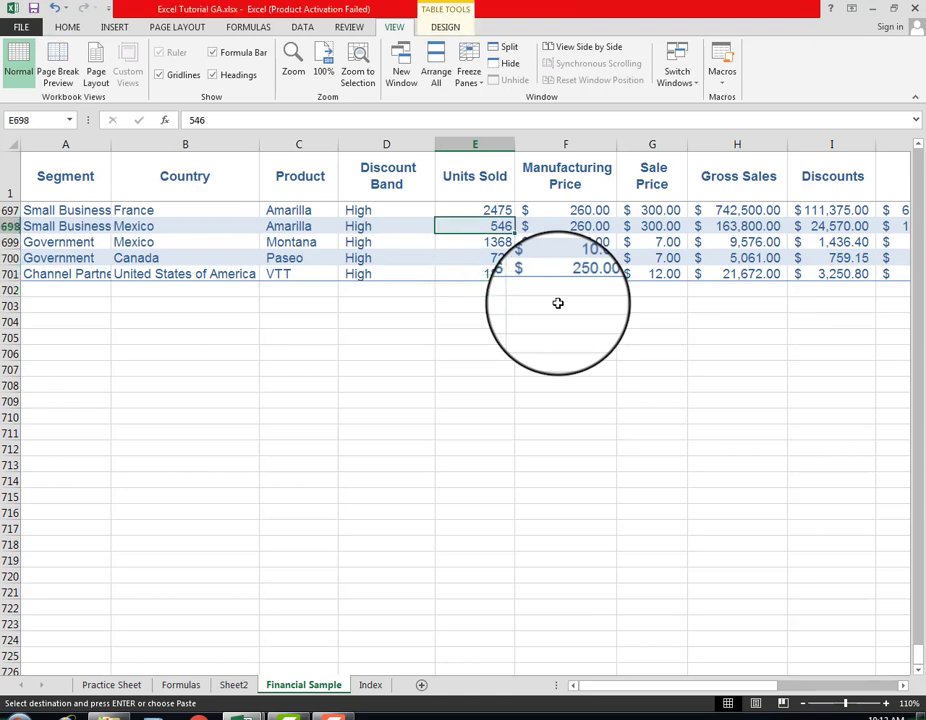
pyautogui.press('Up')
pyautogui.press('Up')
pyautogui.press('Up')
pyautogui.press('Up')
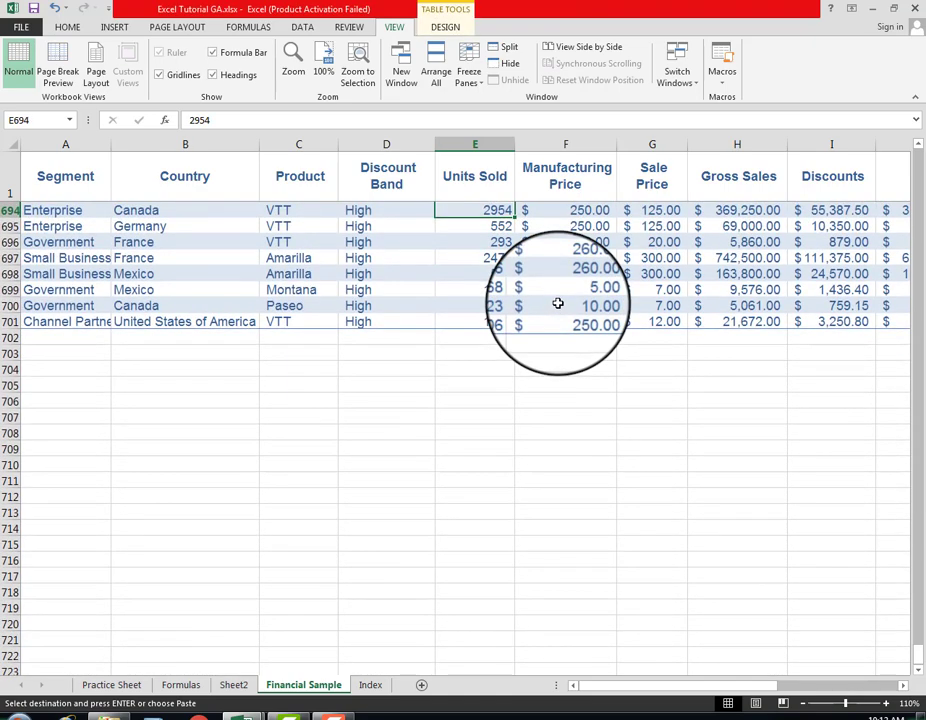
# Step: Point out the frozen heading row, select cell A704 and look through the table's last records beneath the headings
pyautogui.click(6, 183)
pyautogui.click(70, 370)
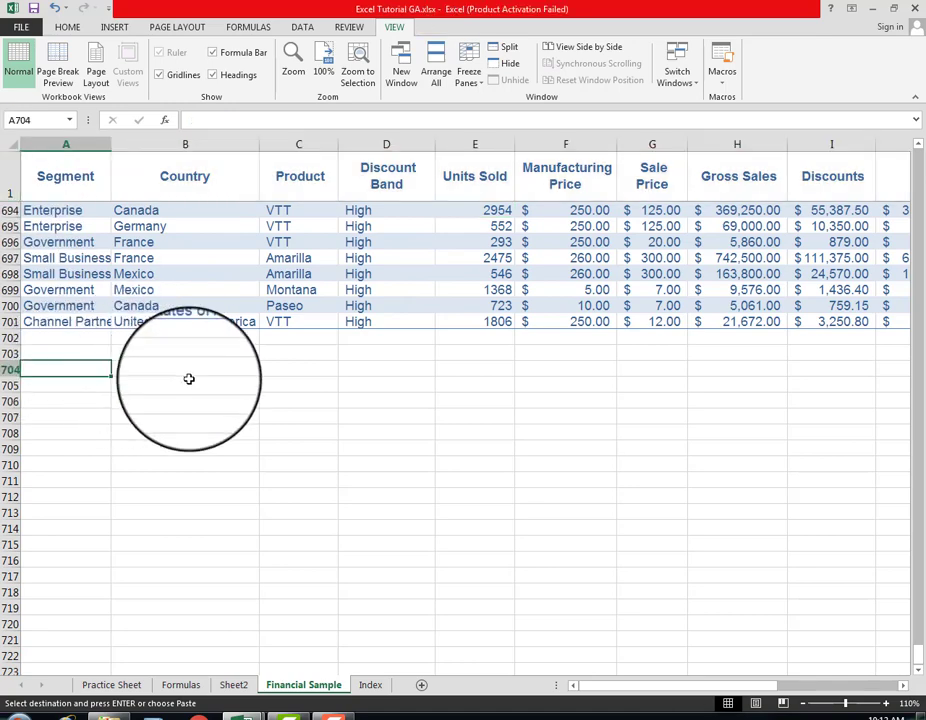
pyautogui.scroll(-2, 188, 376)
pyautogui.scroll(6, 188, 378)
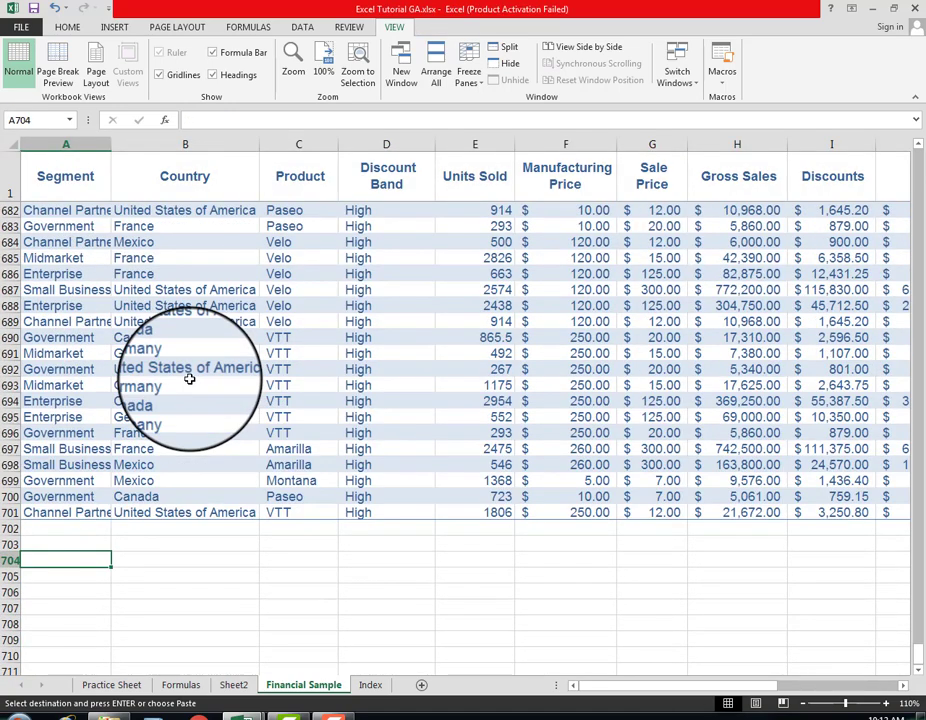
pyautogui.scroll(-5, 189, 379)
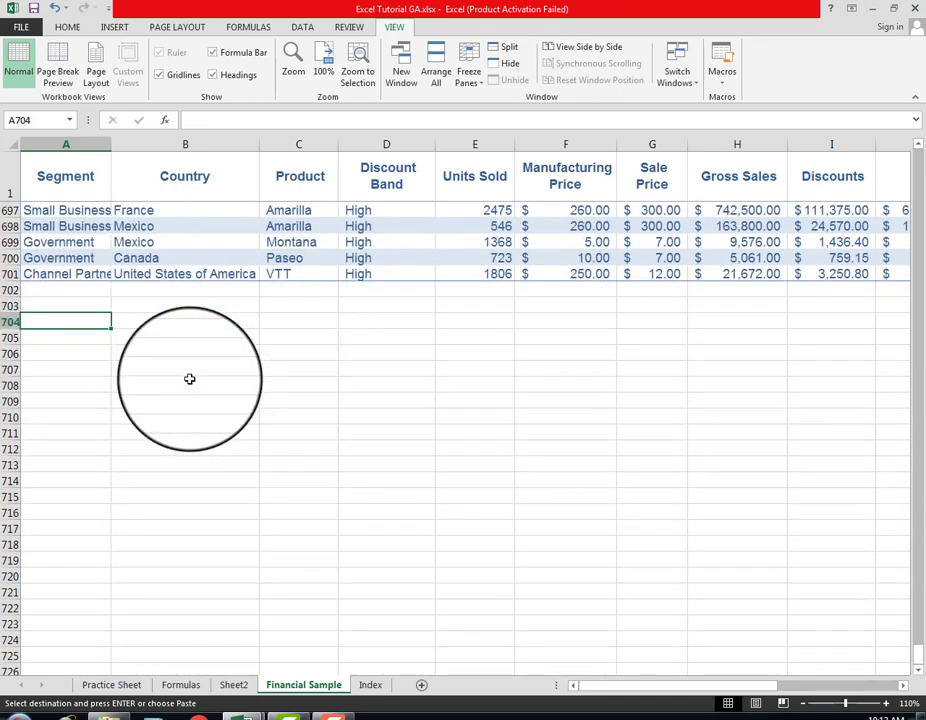
pyautogui.scroll(-1, 189, 379)
pyautogui.scroll(2, 189, 379)
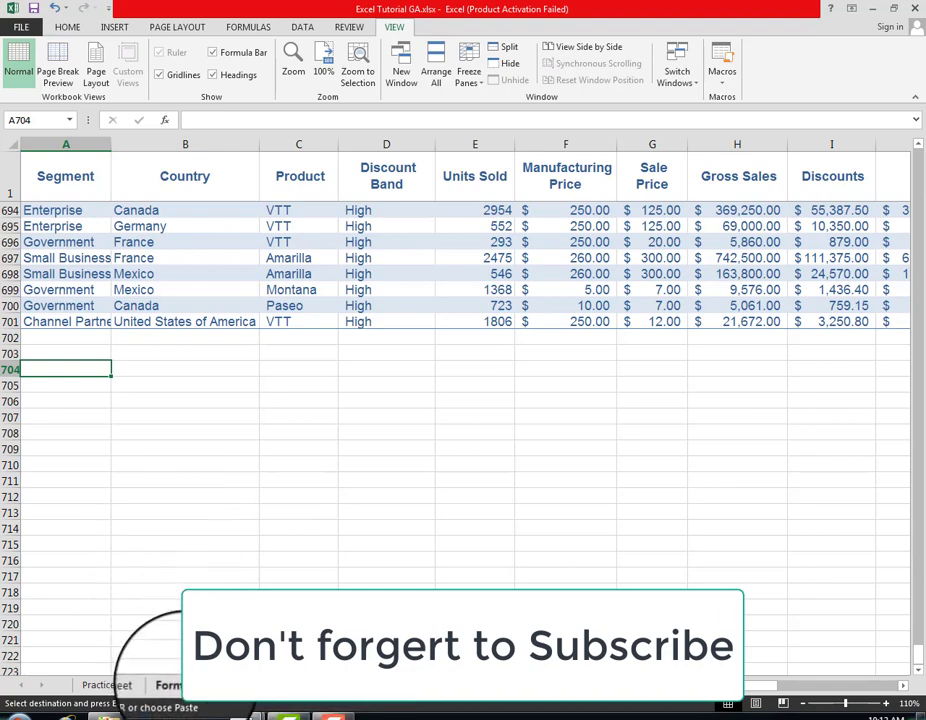
# Step: Open the Formulas sheet listing the formula topics
pyautogui.click(168, 685)
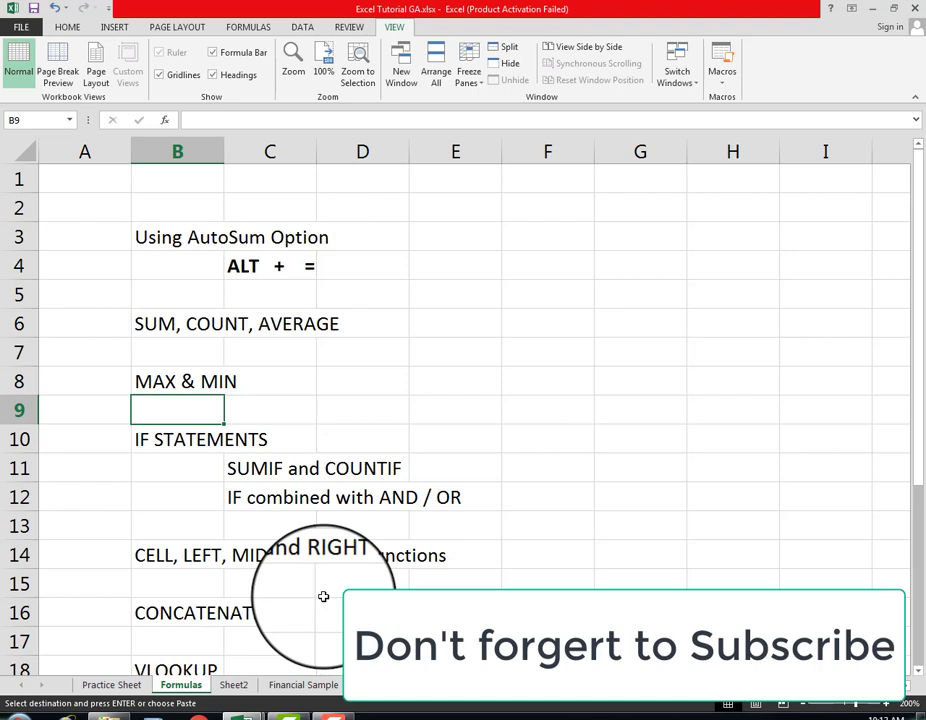
pyautogui.click(328, 717)
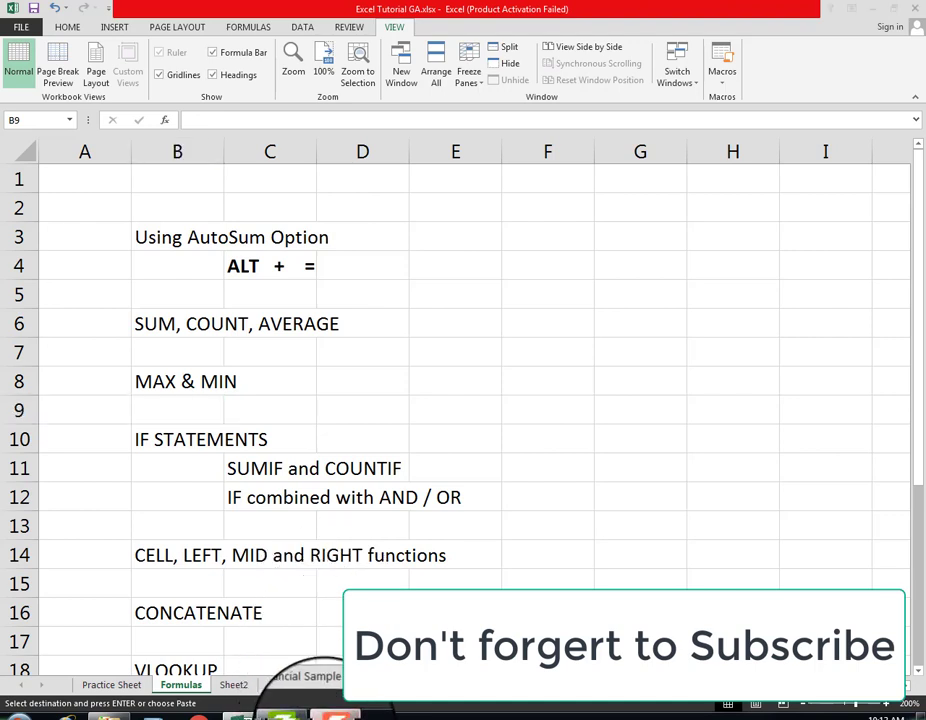